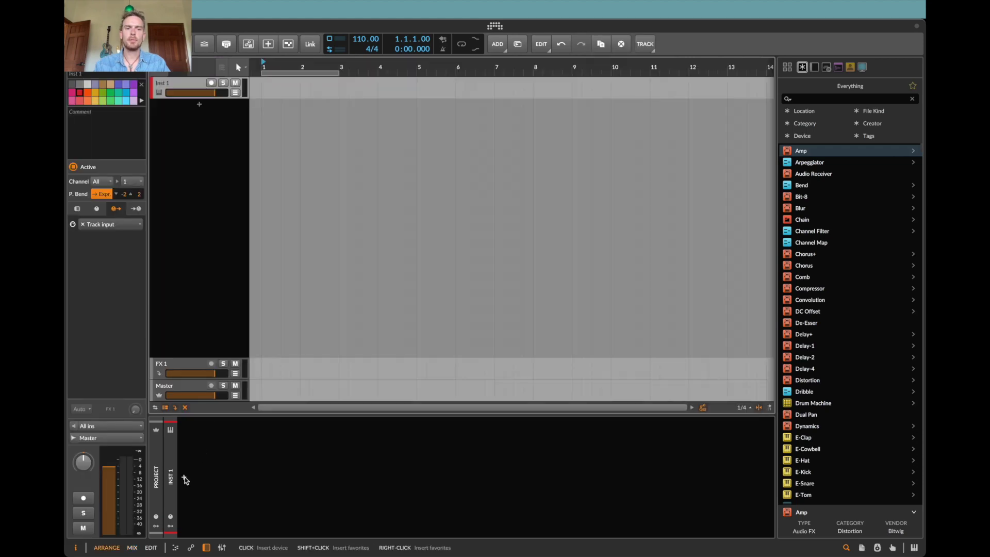
- Open the device browser for Inst 1, make its window taller, reposition it, and close it without inserting a device
left_click(185, 479)
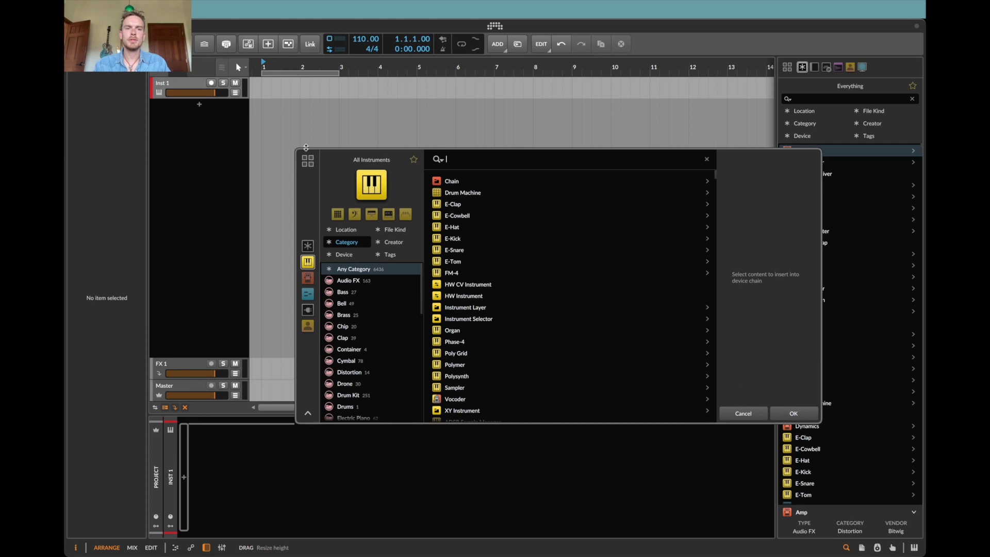
left_click_drag(306, 148, 306, 48)
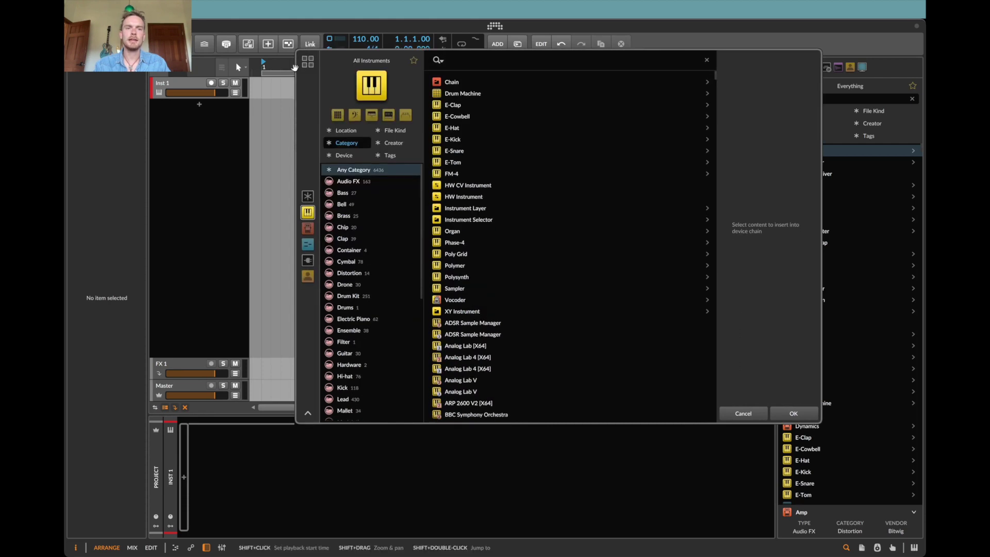
left_click_drag(822, 168, 792, 182)
left_click_drag(730, 62, 630, 133)
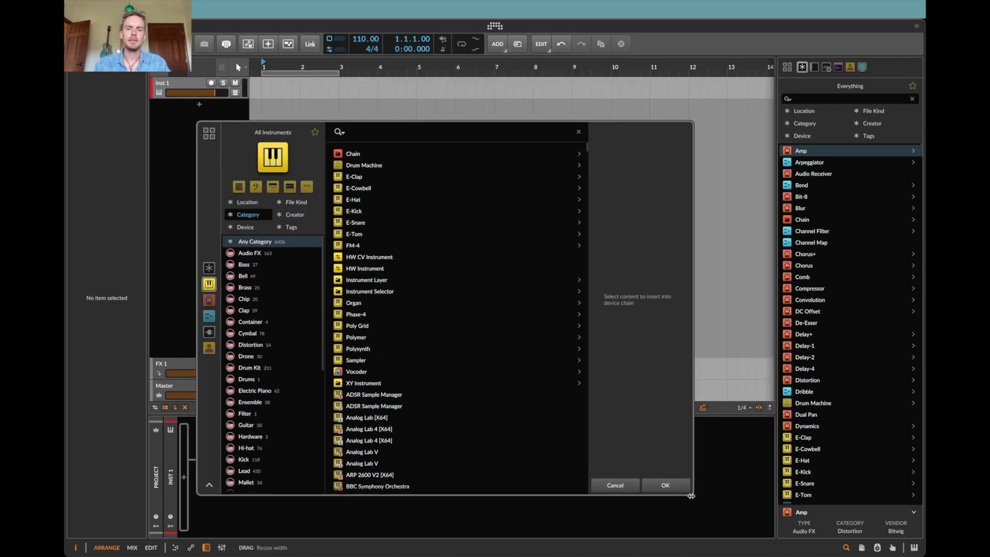
left_click(614, 486)
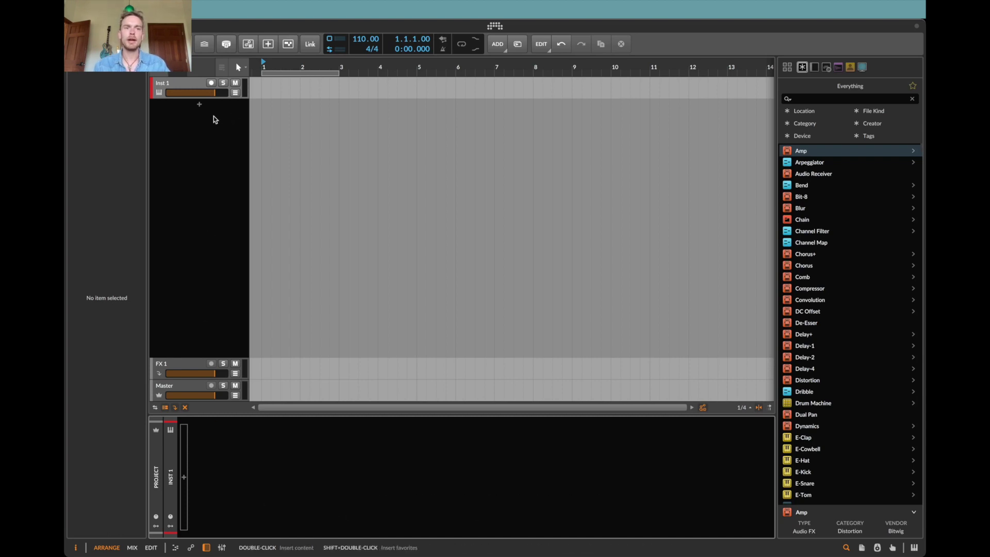
- Make Everything the browser's default selection when adding a new track, and close the browser without adding one
left_click(200, 107)
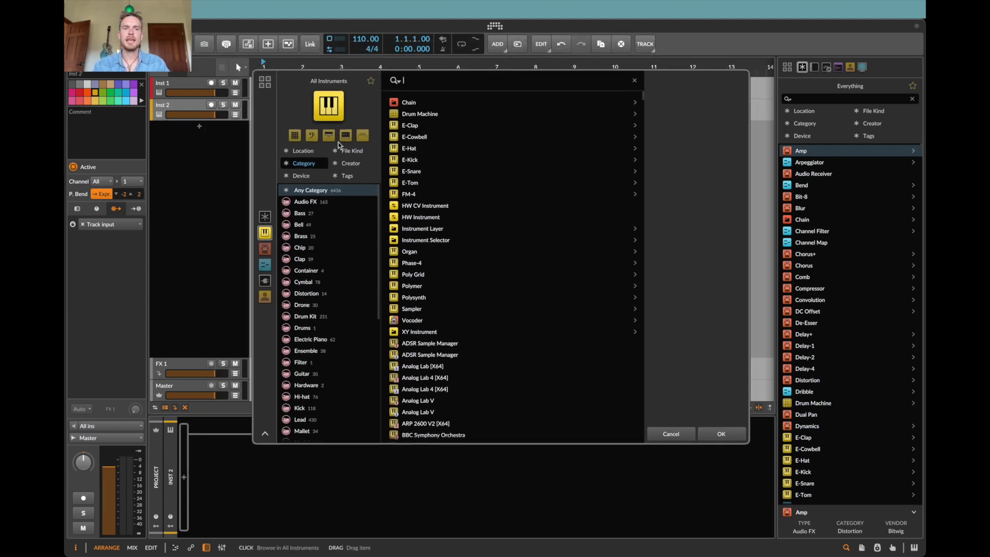
left_click(265, 216)
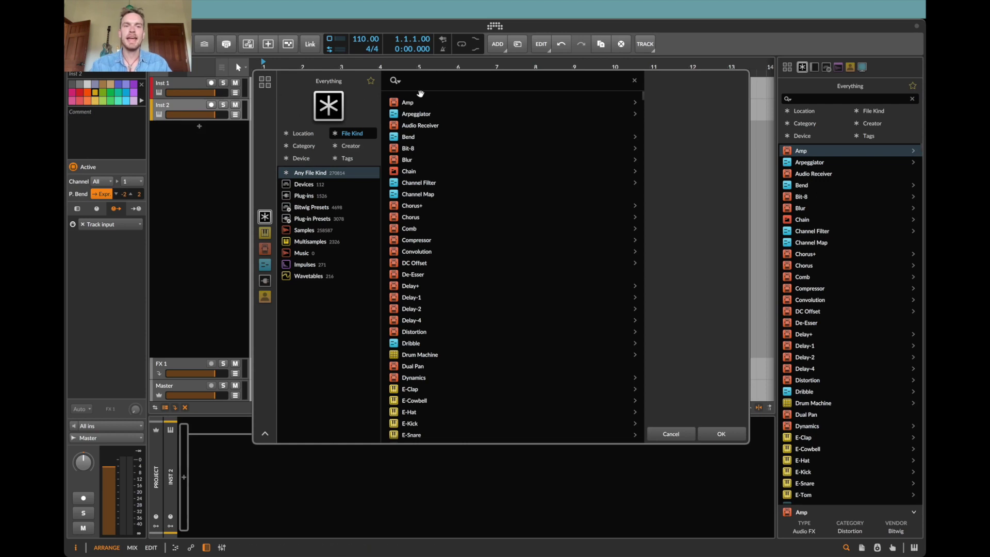
left_click(264, 234)
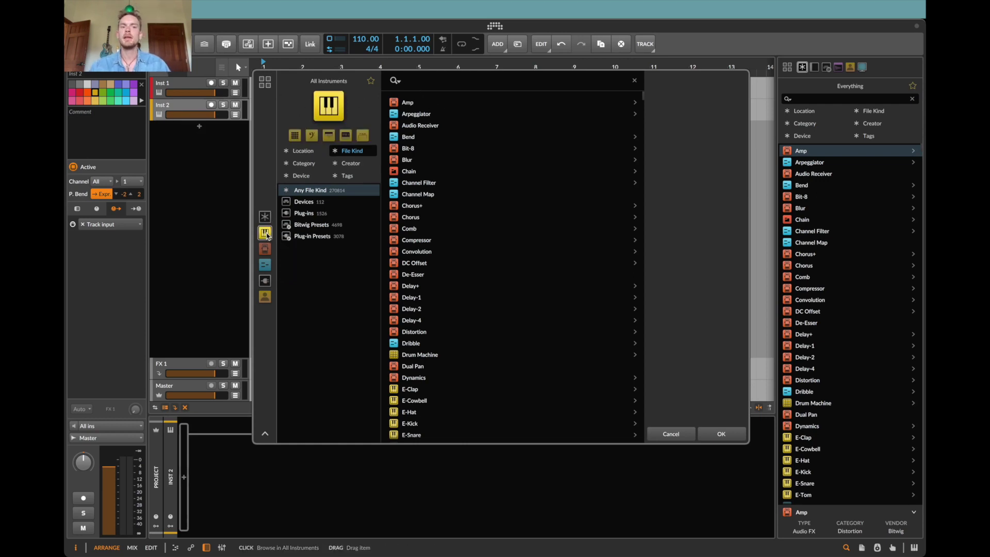
left_click(264, 248)
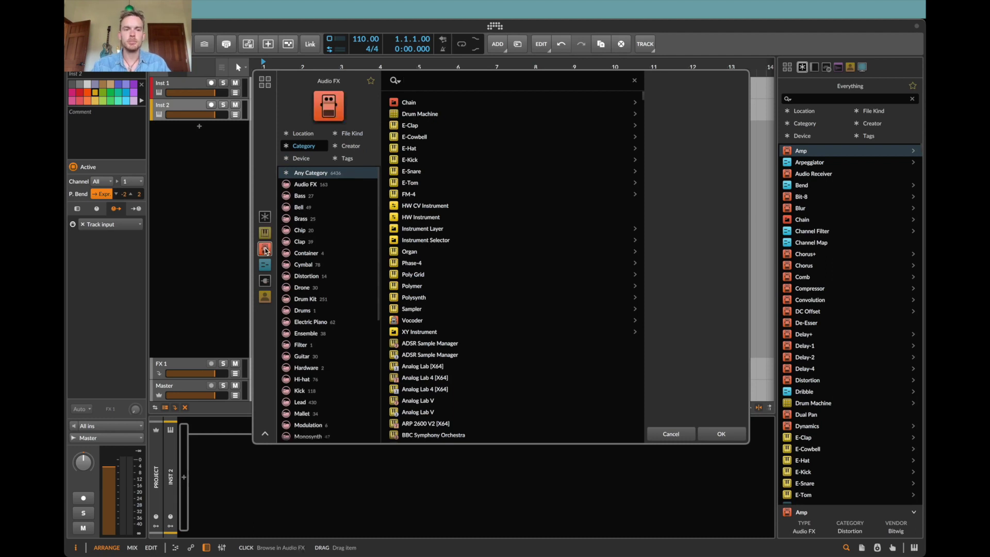
left_click(263, 221)
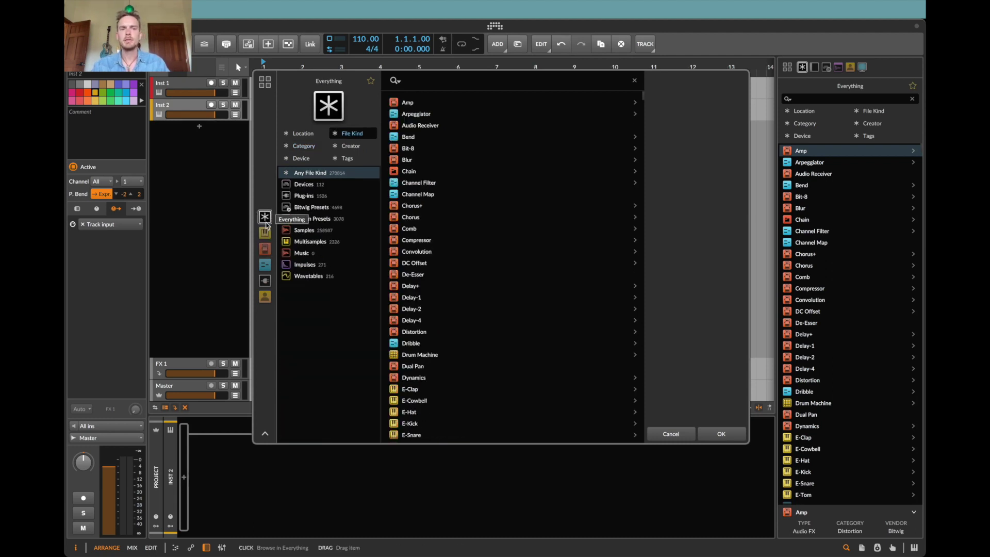
right_click(299, 114)
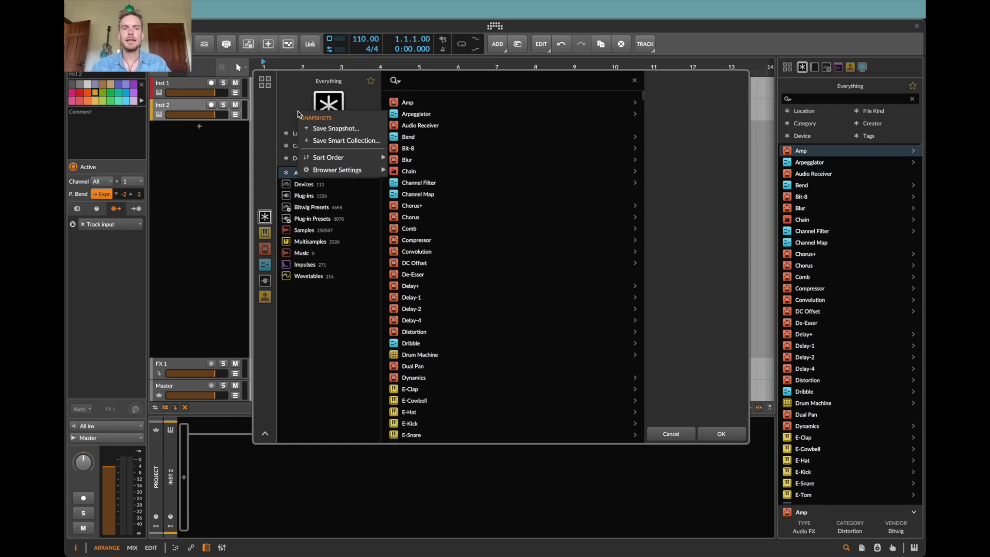
mouse_move(348, 172)
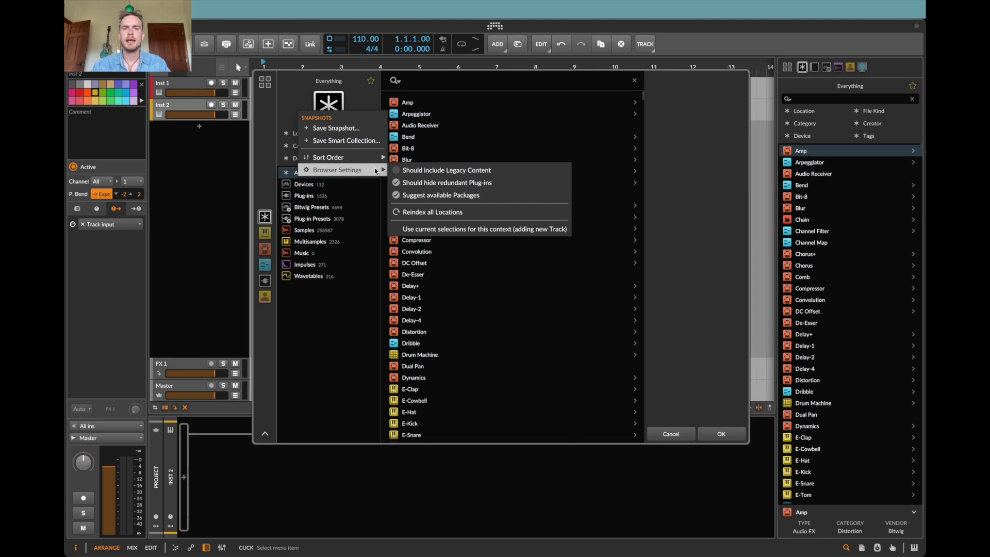
left_click(512, 232)
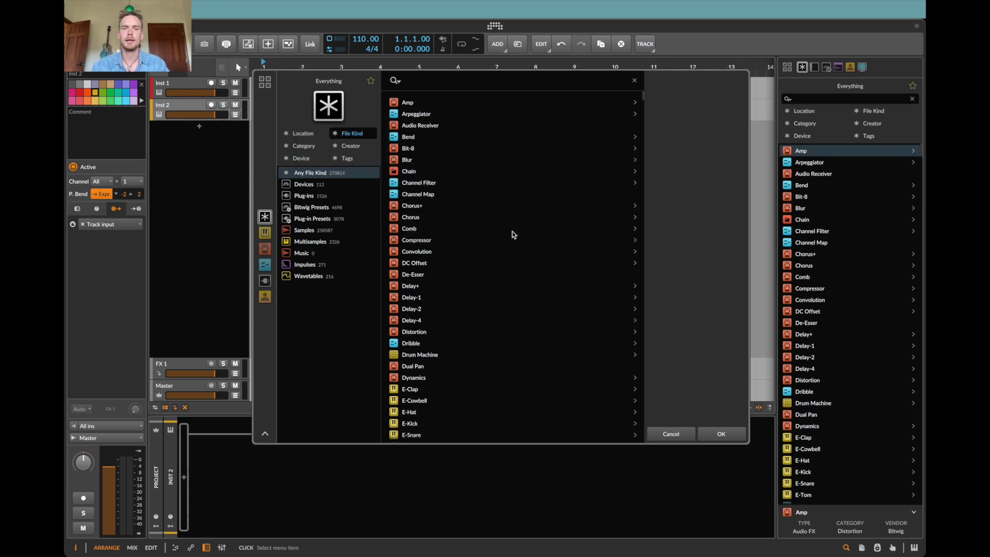
left_click(672, 434)
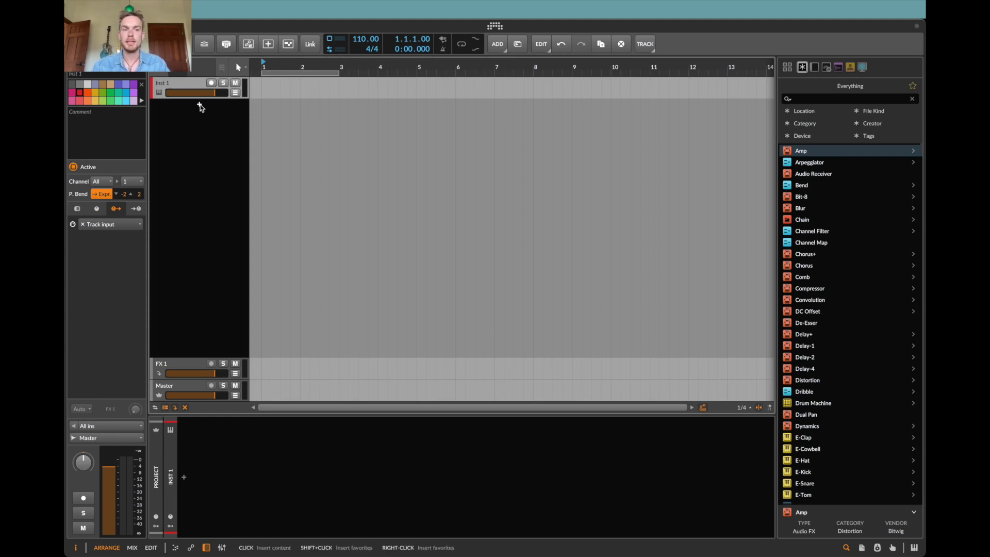
- Open the browser for adding a new track, search Everything for "cla drum", and restrict the search to All Instruments
left_click(200, 105)
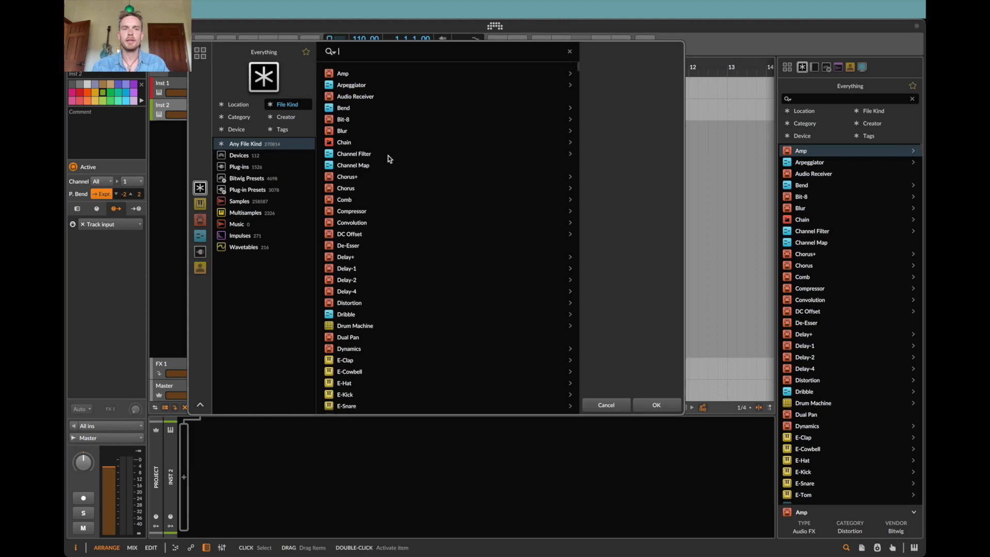
type("c")
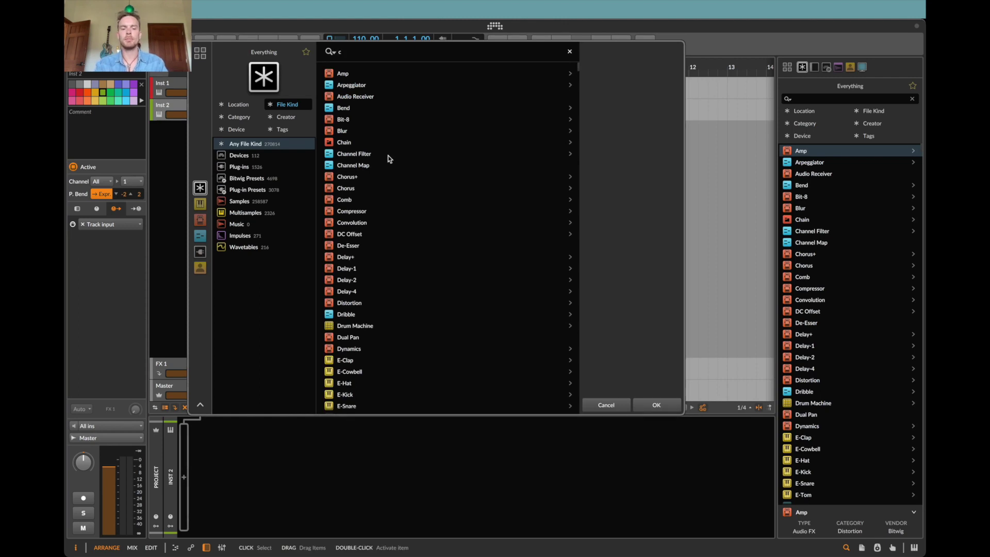
type("la dryum")
key("BackSpace")
key("BackSpace")
key("BackSpace")
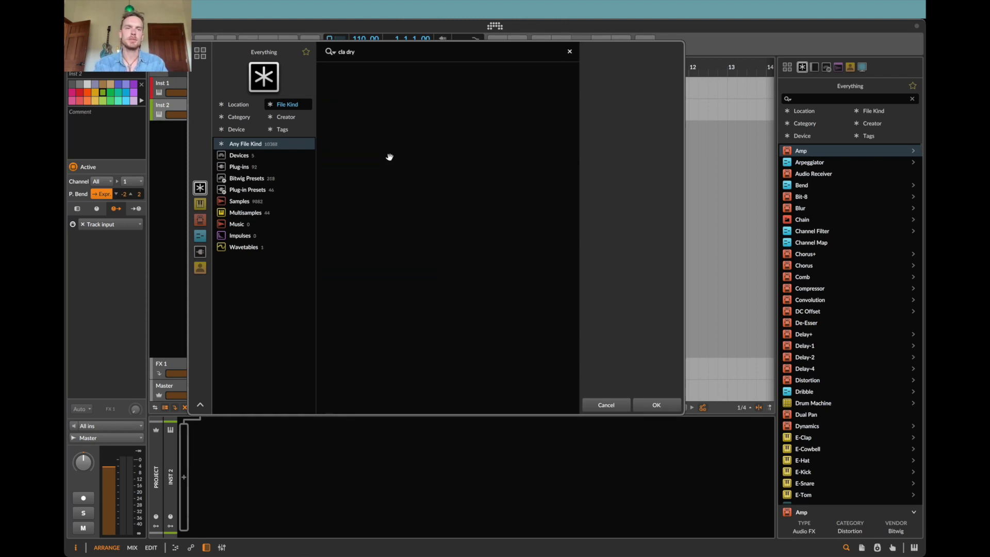
type("um")
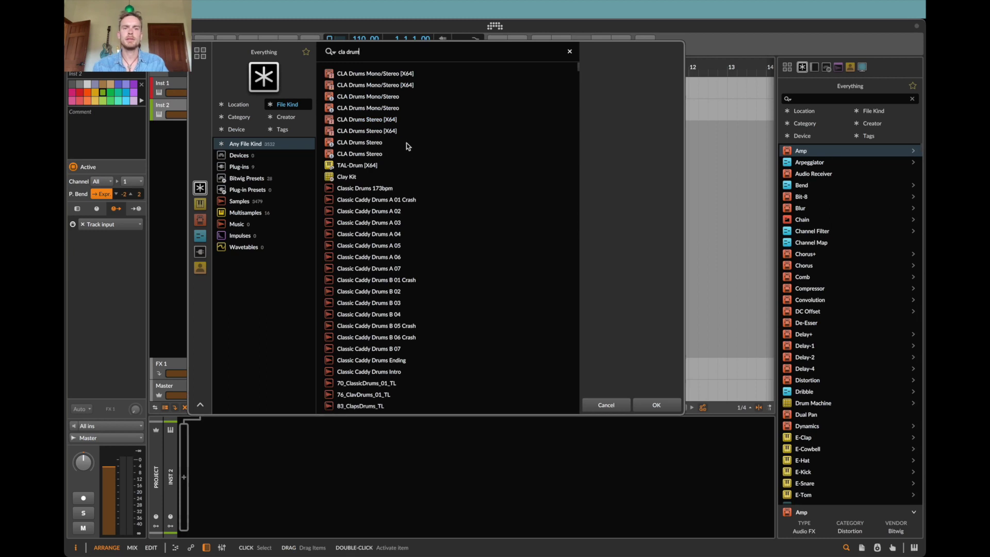
left_click(203, 206)
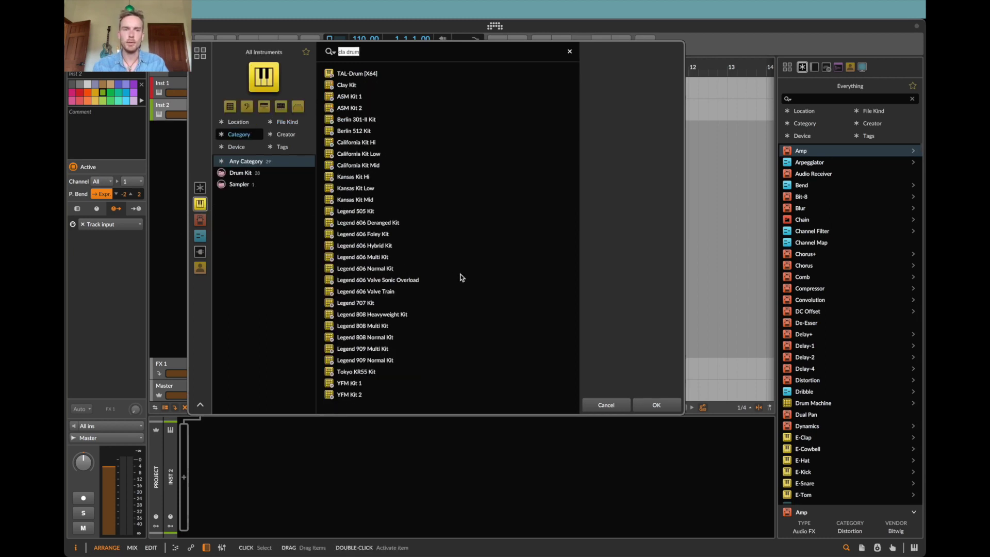
- Return to Everything filtered by File Kind, search for "polysy", and close the browser without adding a track
left_click(200, 187)
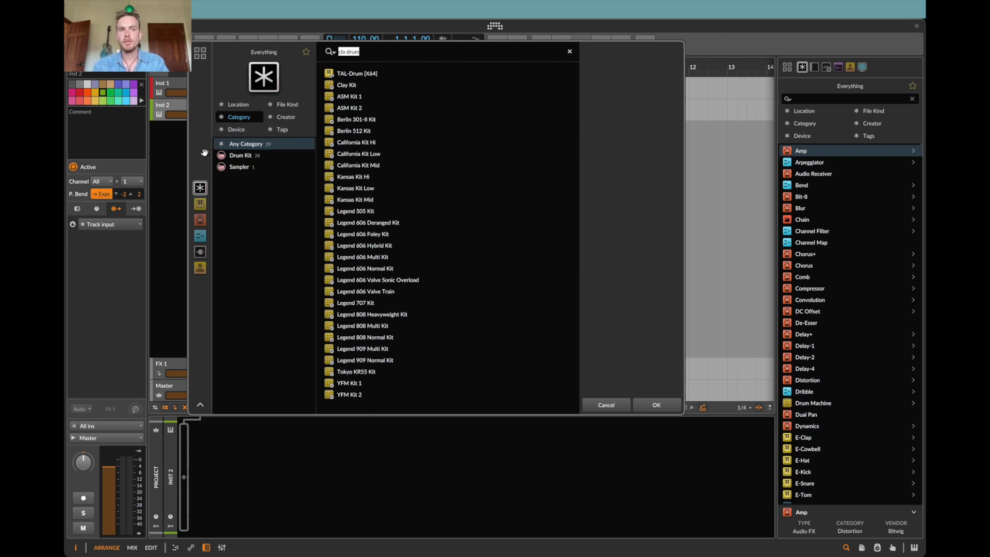
left_click(287, 104)
type("polysy")
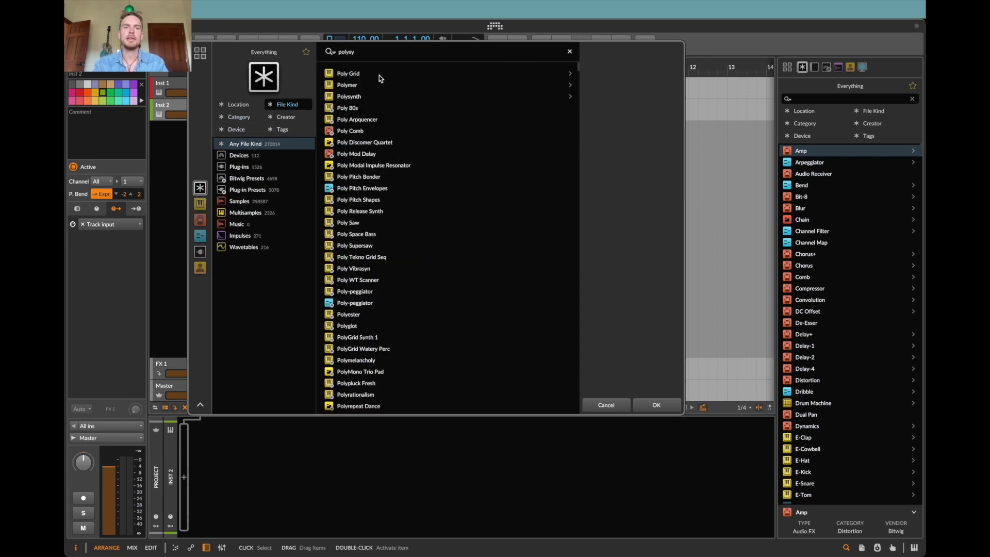
left_click(379, 75)
key("Escape")
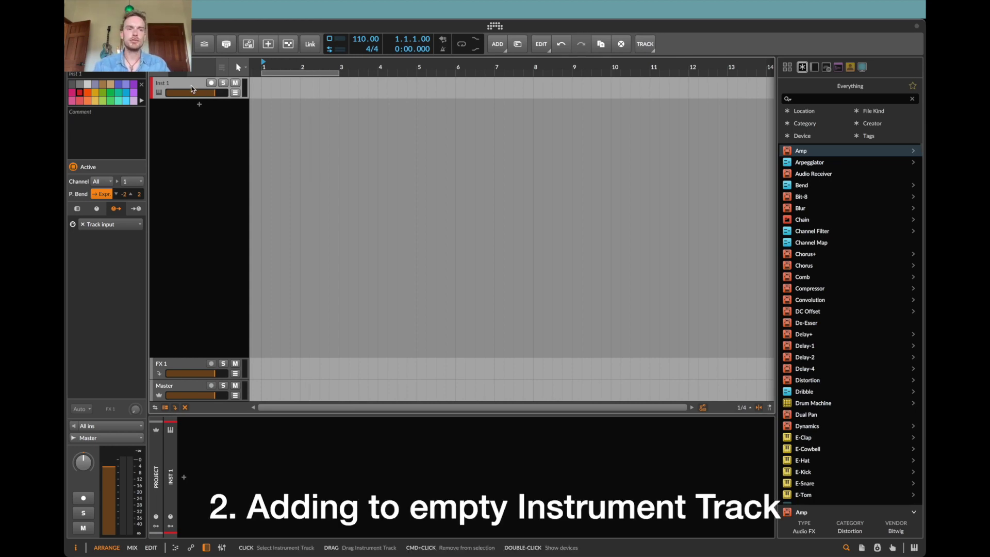
- Open the device browser on the empty Inst 1 track and look through its instrument collections, including Synths and Other Instruments
right_click(161, 96)
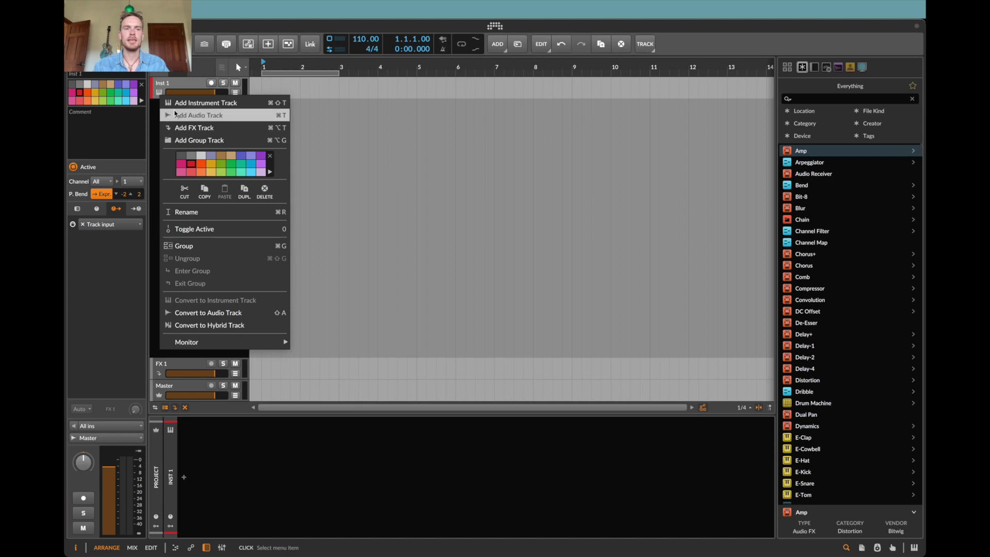
left_click(202, 483)
left_click(184, 477)
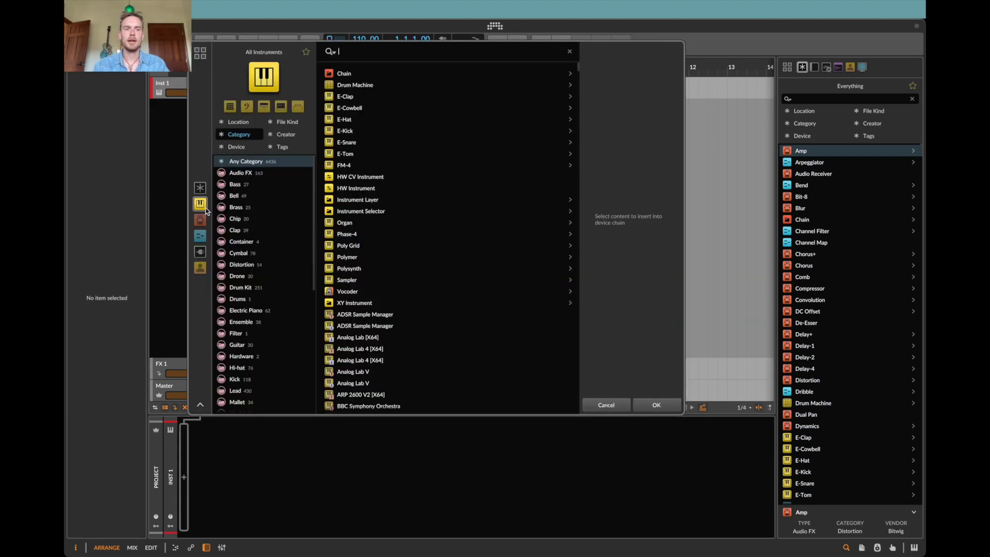
scroll(407, 116, "down", 5)
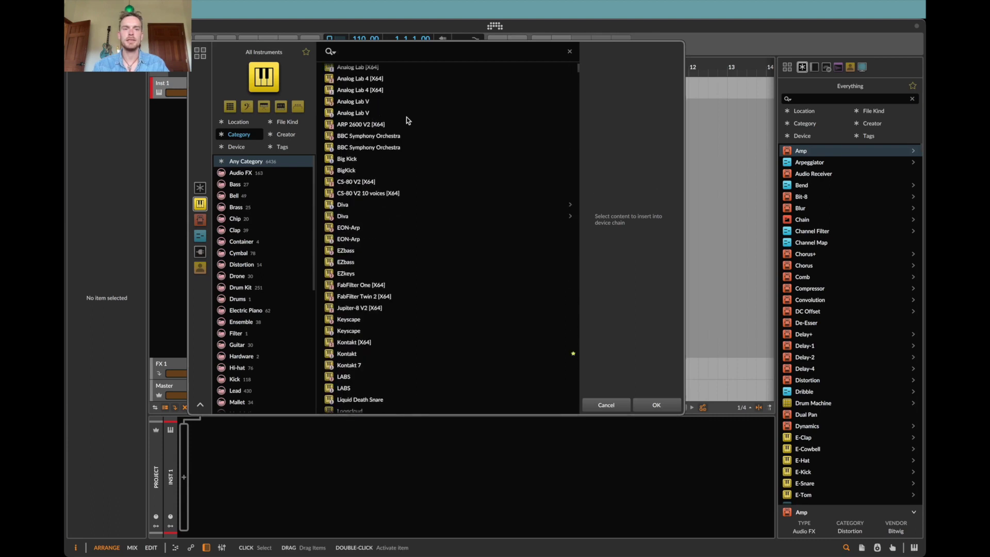
scroll(406, 117, "up", 5)
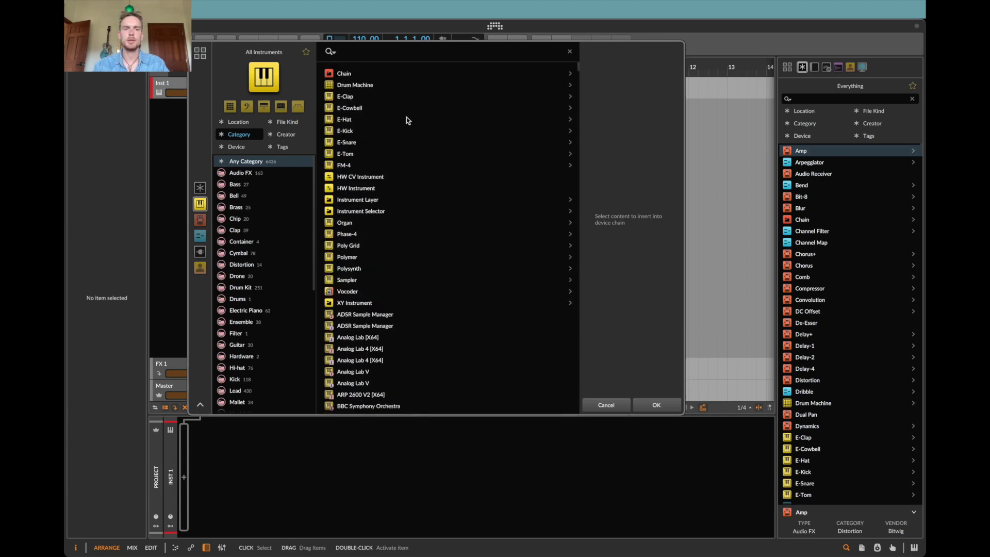
left_click(246, 109)
left_click(264, 108)
left_click(282, 108)
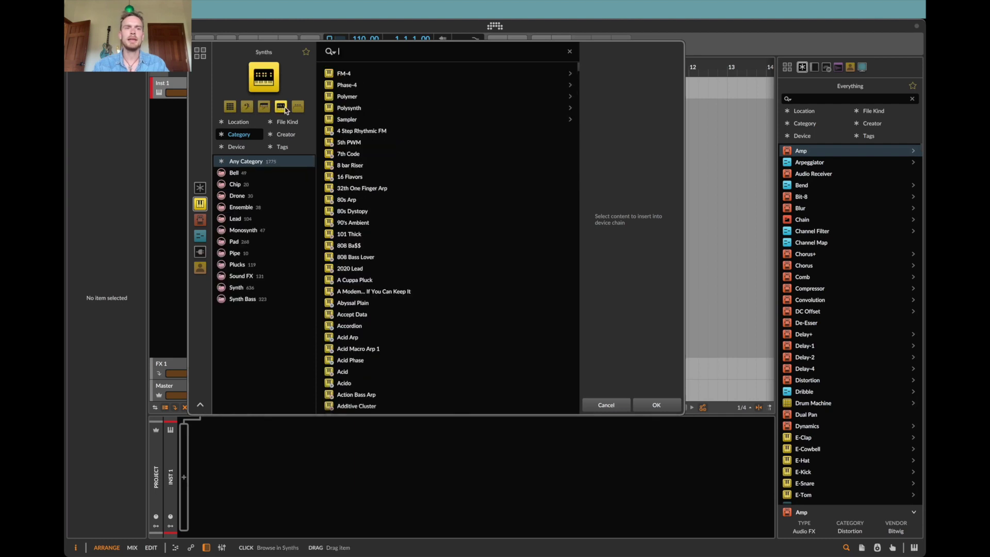
left_click(298, 107)
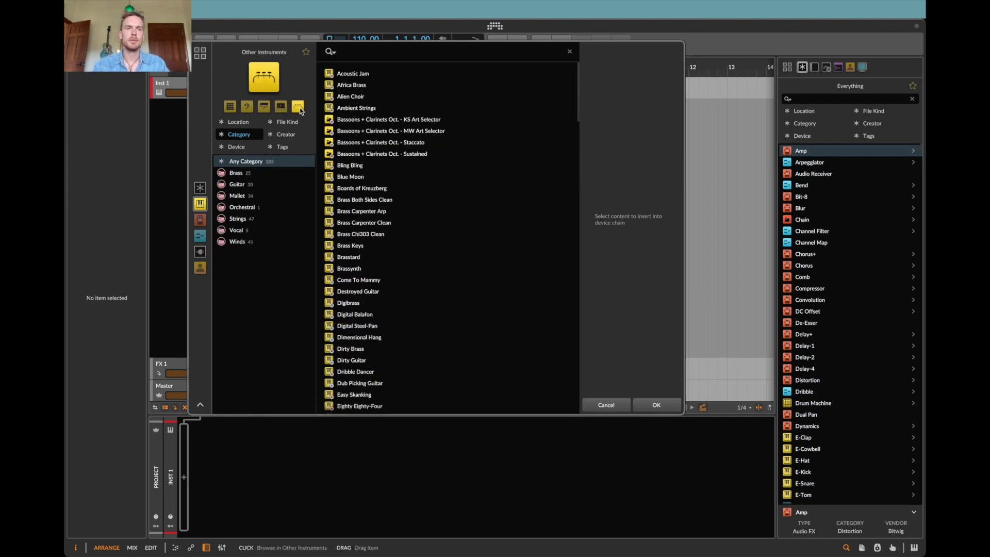
- Make the Synths collection the browser's default selection for an empty Instrument Track, and close the browser
left_click(281, 107)
right_click(300, 86)
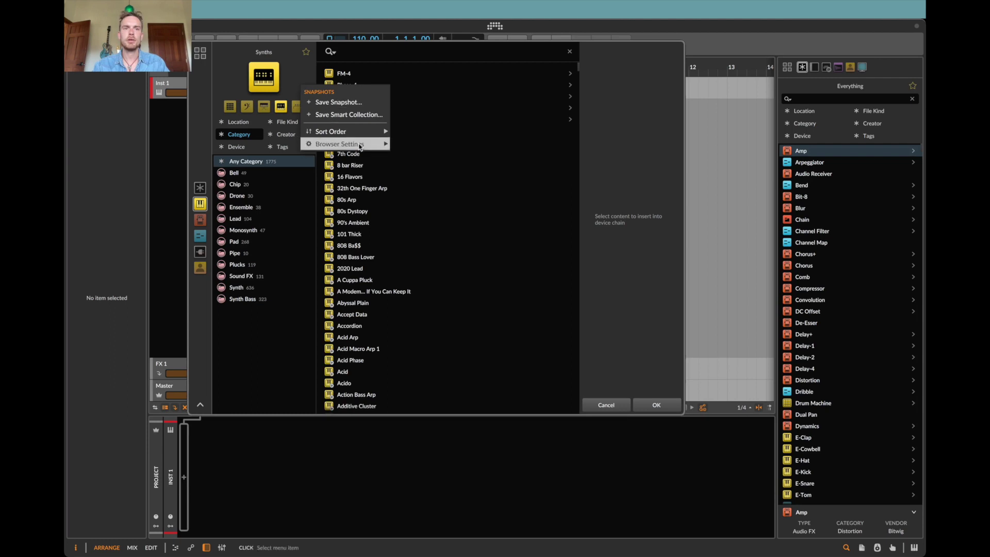
mouse_move(360, 146)
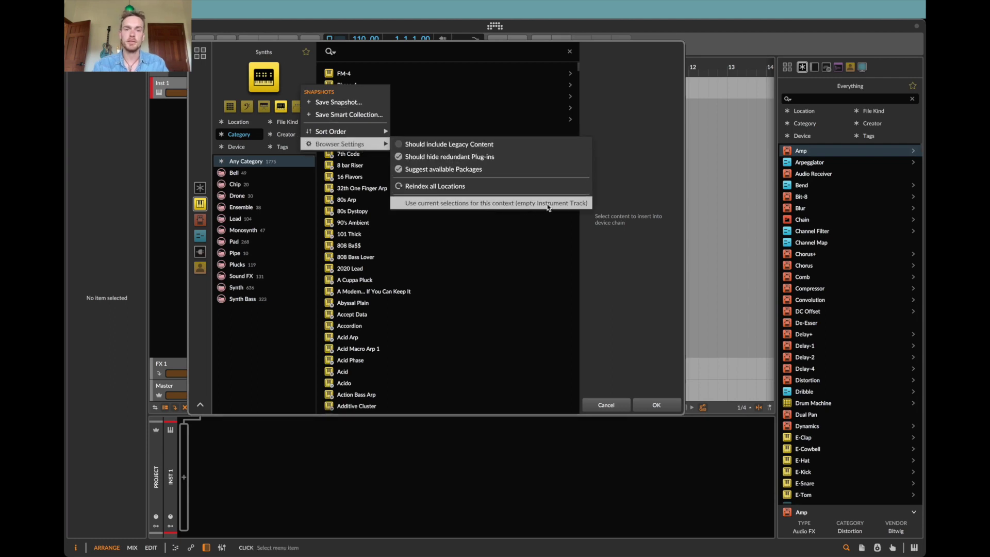
left_click(531, 204)
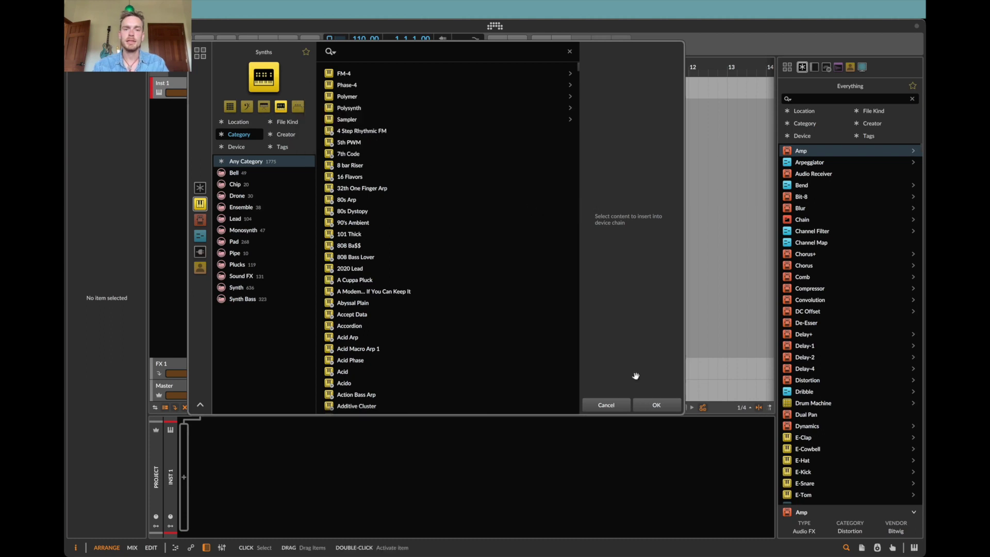
left_click(620, 406)
- Reopen the device browser on the empty Inst 1 track and restore the default selections for the current context
left_click(180, 83)
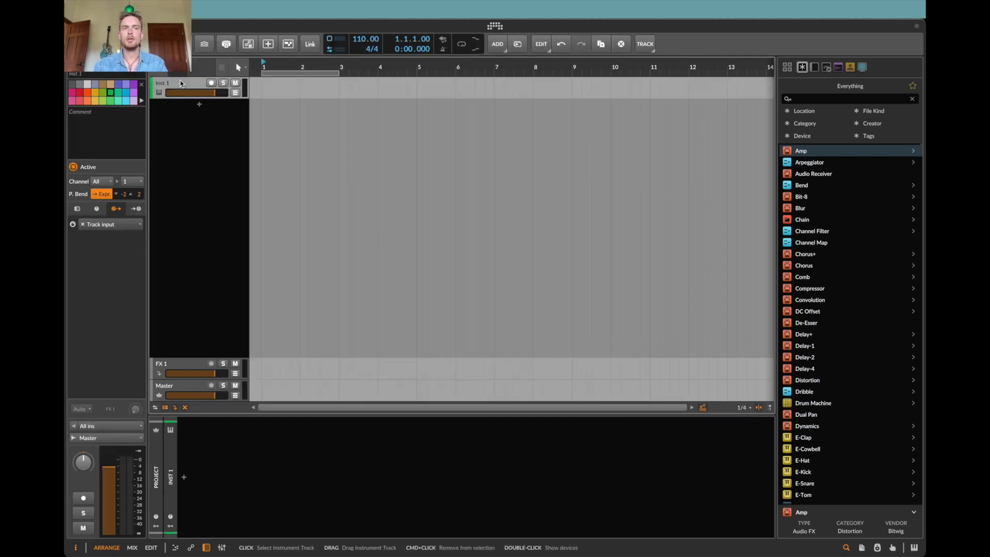
left_click(184, 477)
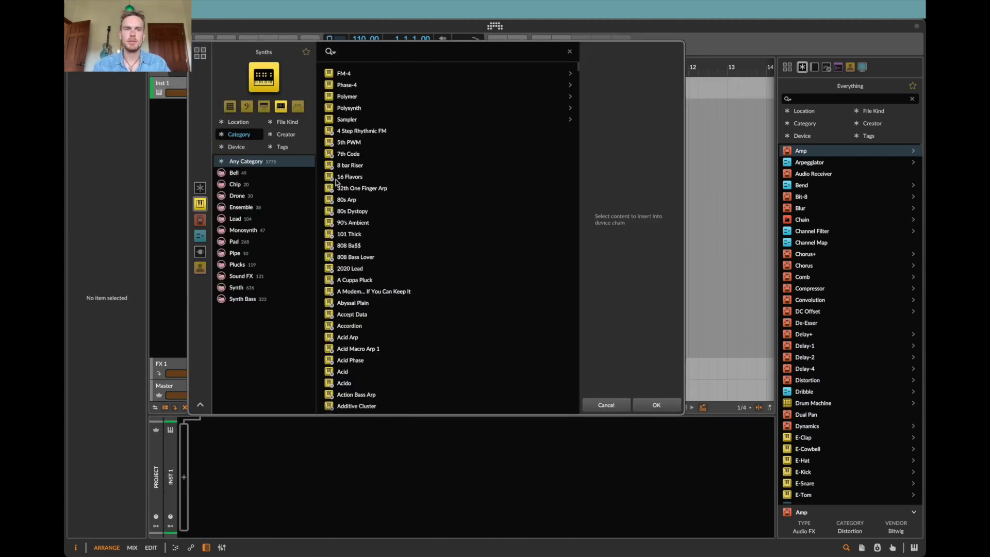
right_click(298, 89)
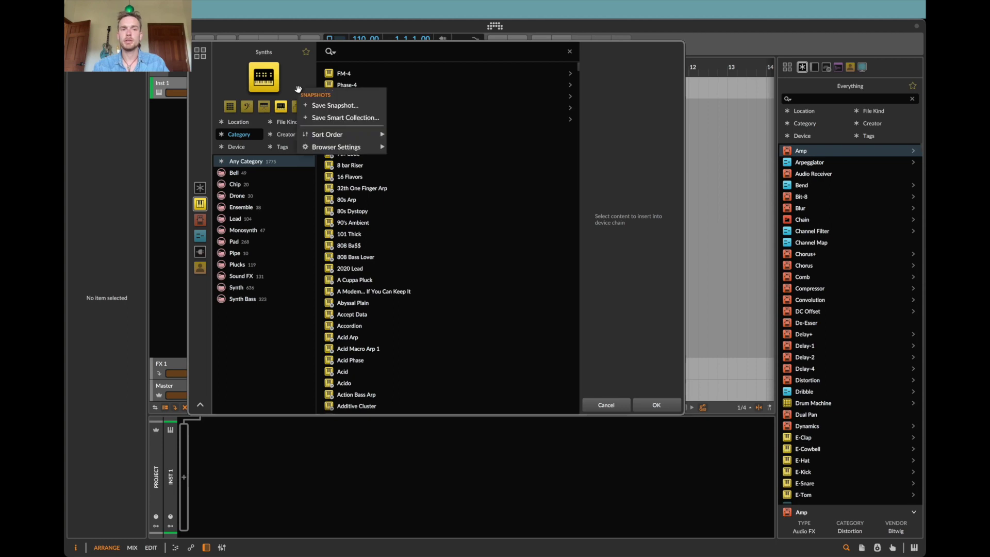
mouse_move(340, 152)
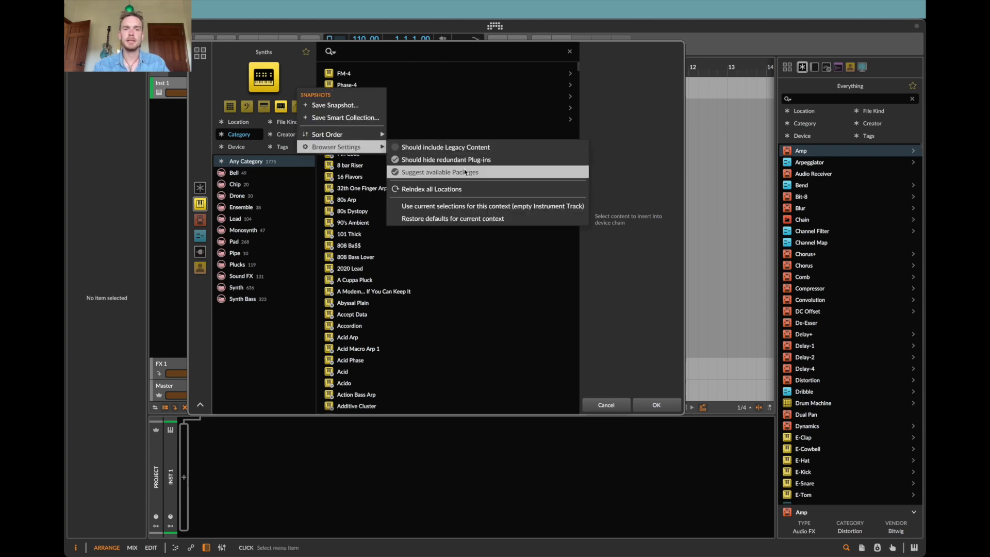
left_click(498, 221)
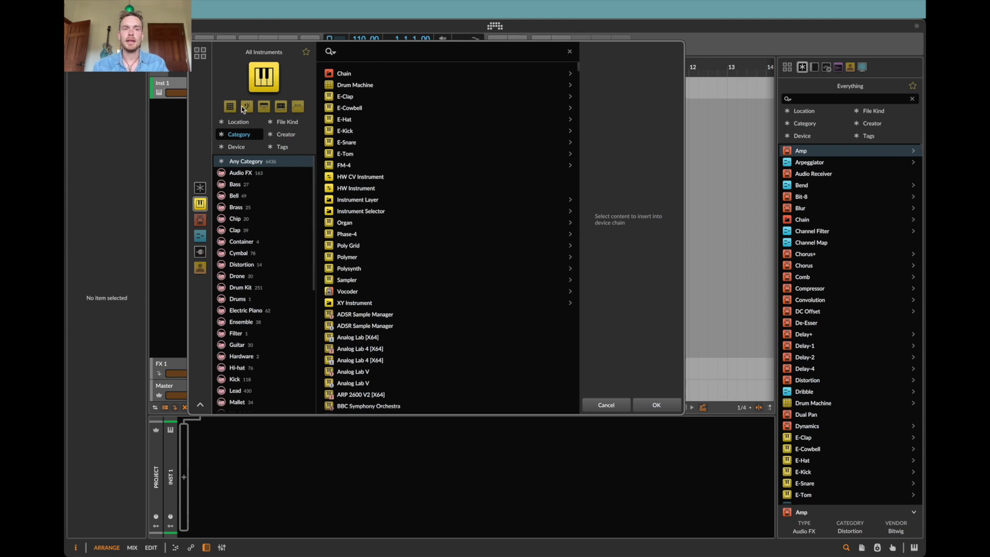
- Reopen the device browser on the empty Inst 1 track, look through the All Instruments list, and close it
left_click(171, 85)
left_click(172, 84)
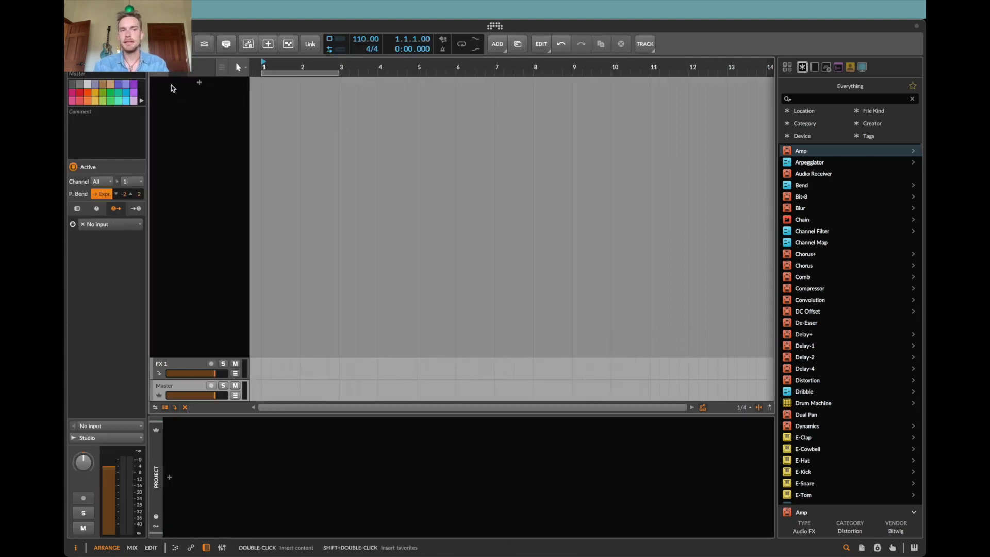
left_click(184, 477)
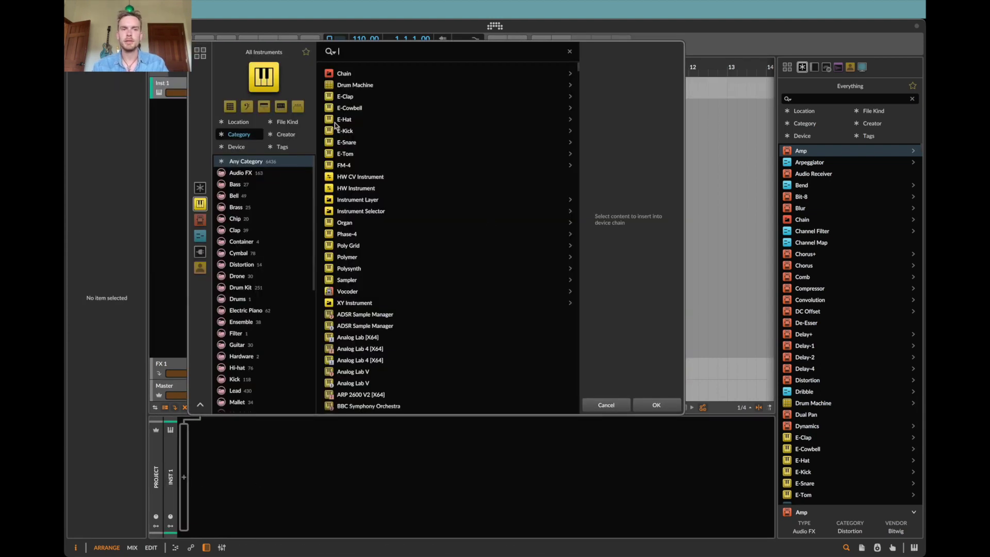
scroll(364, 129, "down", 10)
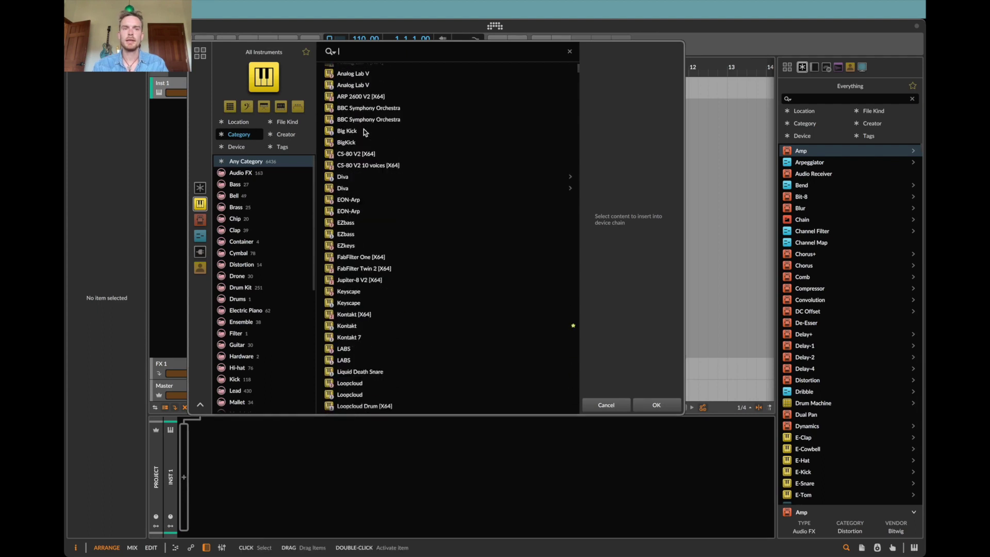
scroll(364, 129, "up", 10)
key("Escape")
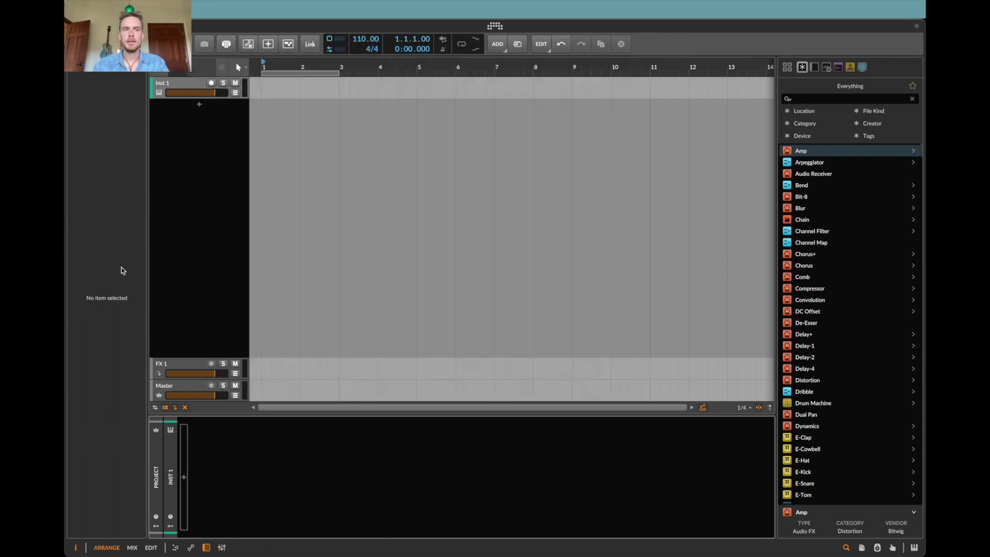
- Add an audio track below Inst 1 and open the device browser on its empty device chain
key("super+shift+t")
left_click(202, 103)
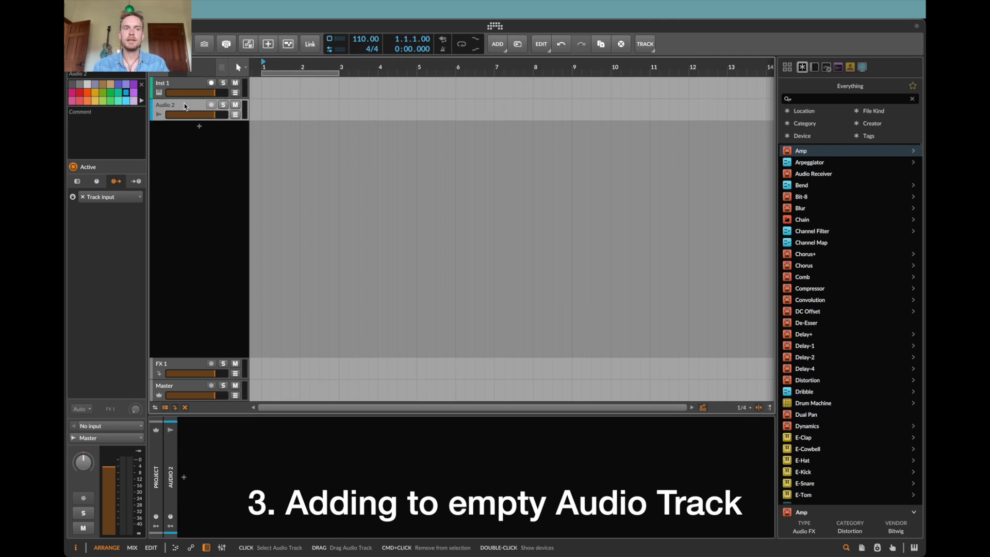
left_click(185, 477)
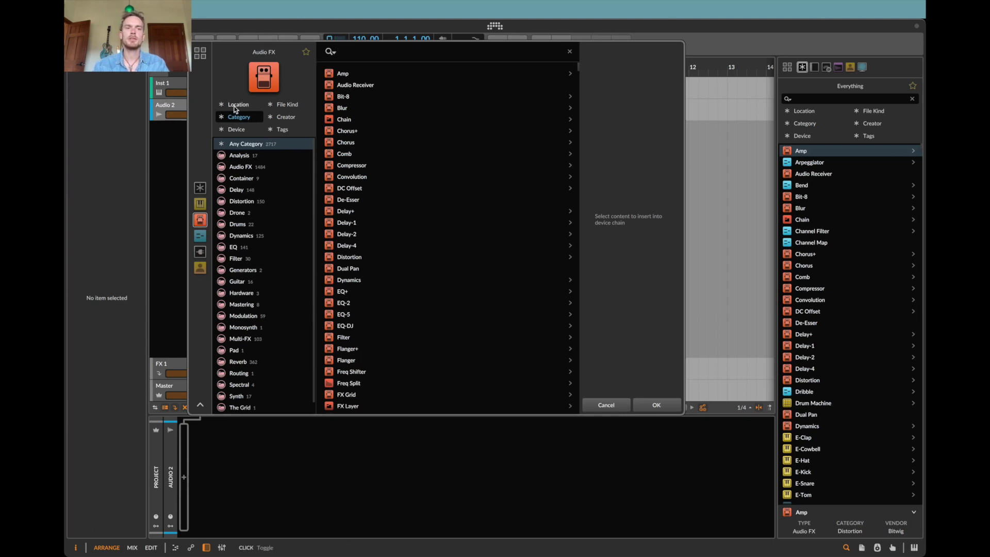
- Browse the Audio FX by device, including Devices and Reverb, and examine the browser settings for an empty Audio Track
left_click(240, 130)
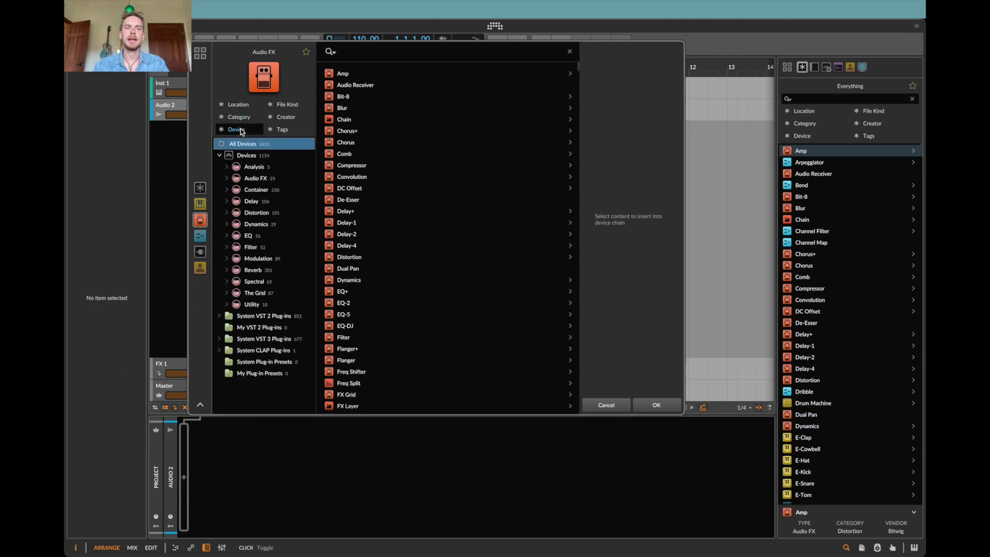
left_click(256, 156)
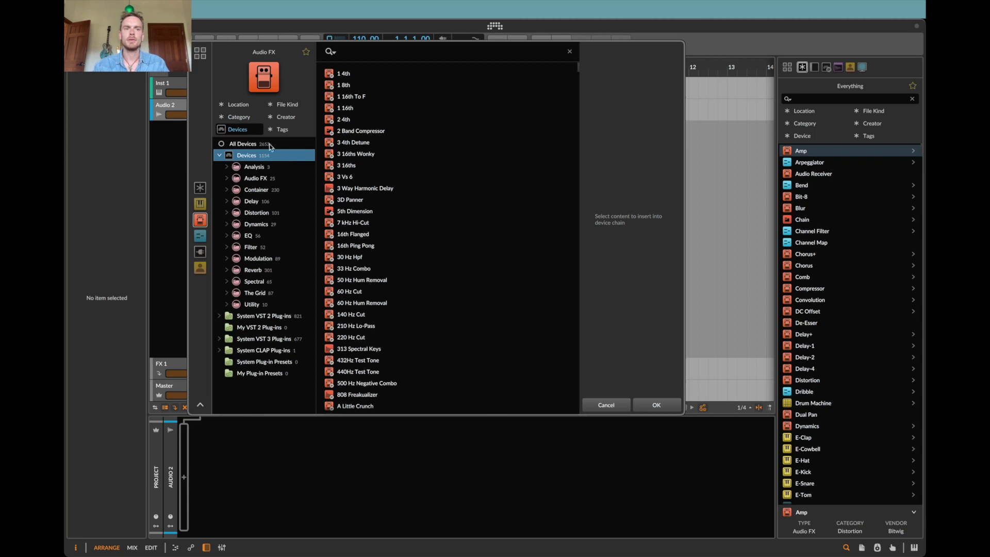
left_click(259, 272)
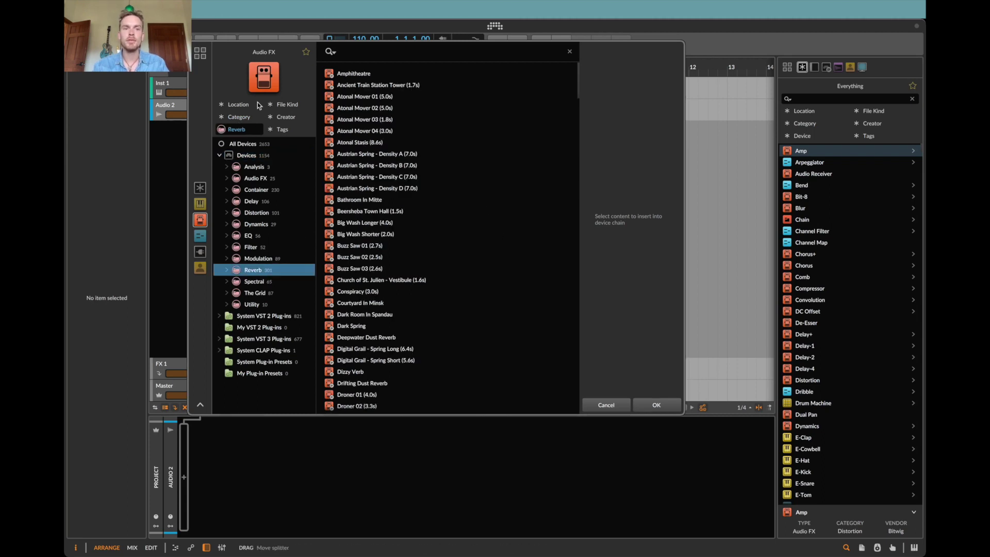
left_click(230, 72)
mouse_move(271, 129)
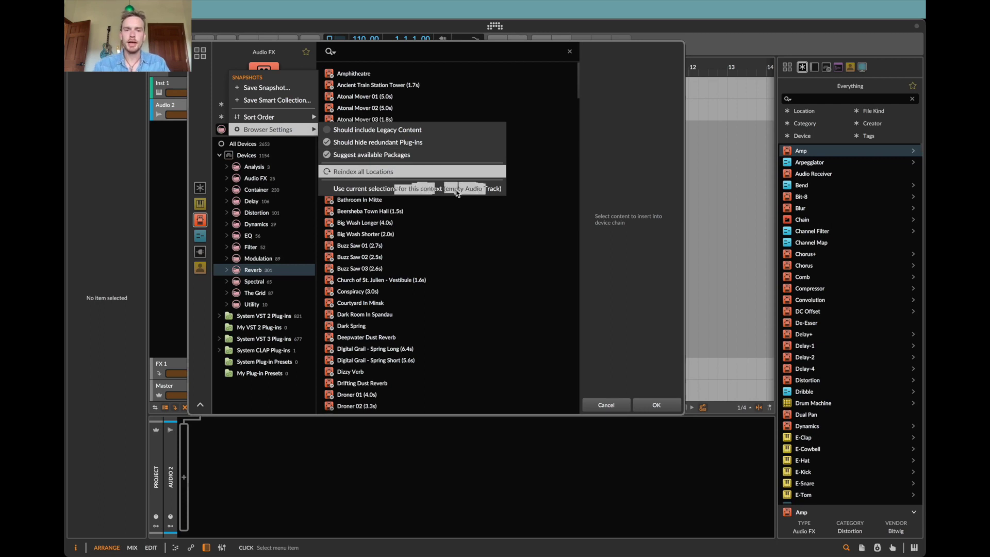
left_click(643, 146)
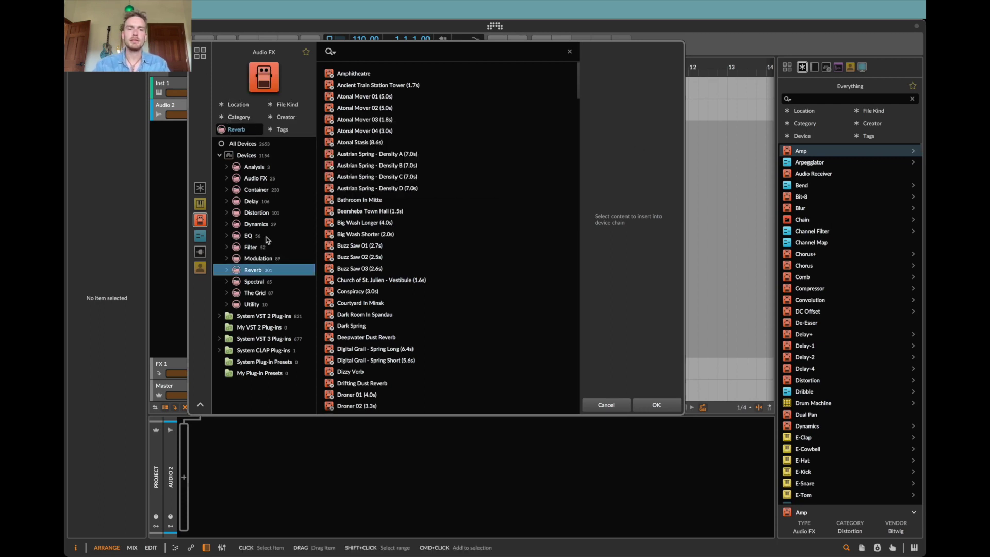
- Make the Devices filter under Audio FX the browser's default selection for an empty Audio Track, and close the browser
left_click(242, 145)
left_click(242, 156)
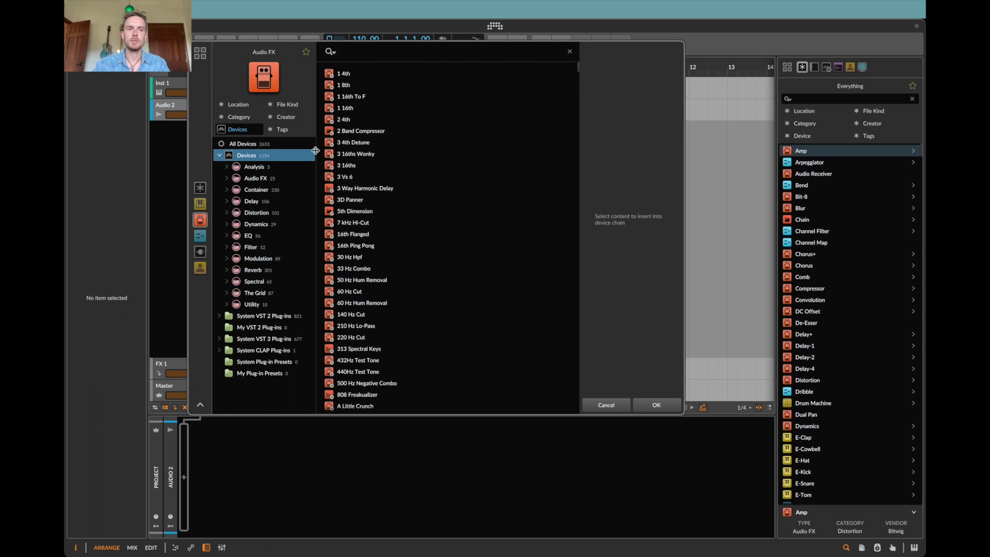
left_click(232, 72)
mouse_move(279, 129)
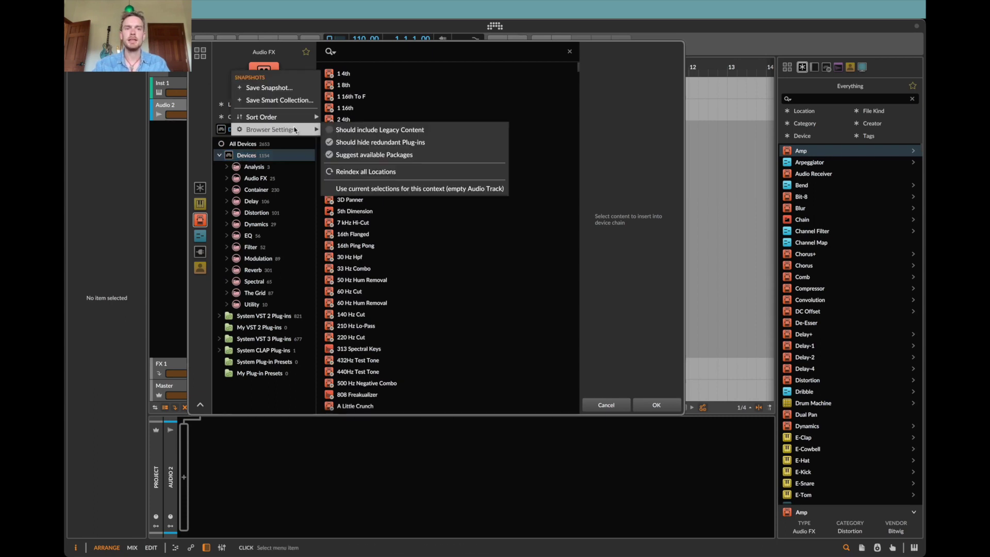
left_click(387, 189)
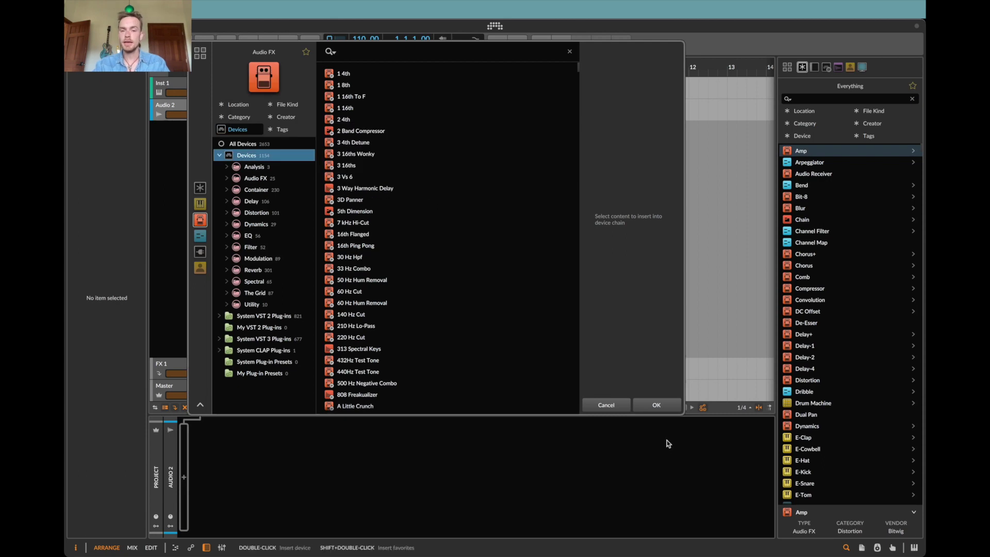
left_click(673, 406)
- Open the device browser on the empty FX 1 track, restore the defaults for the current context, and close the browser
left_click(198, 365)
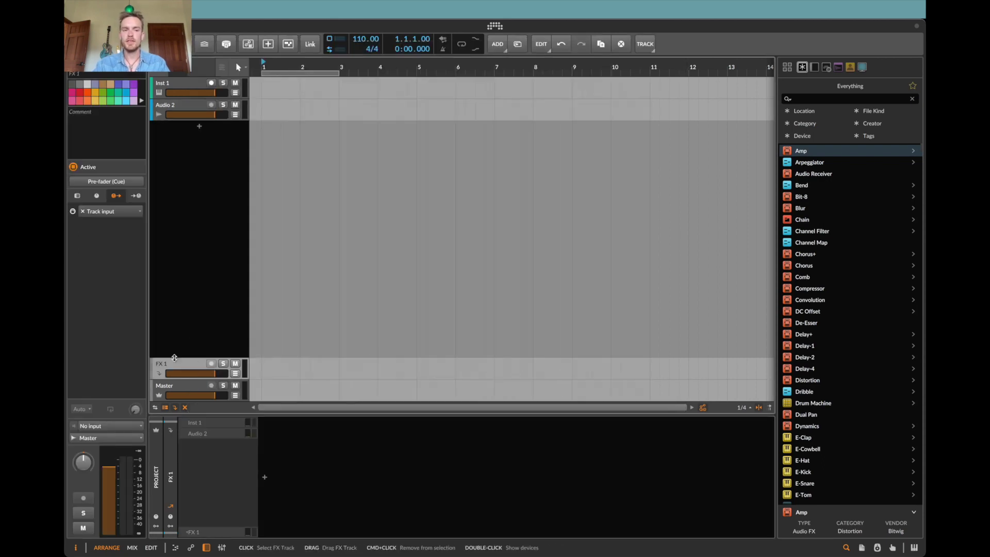
left_click(265, 479)
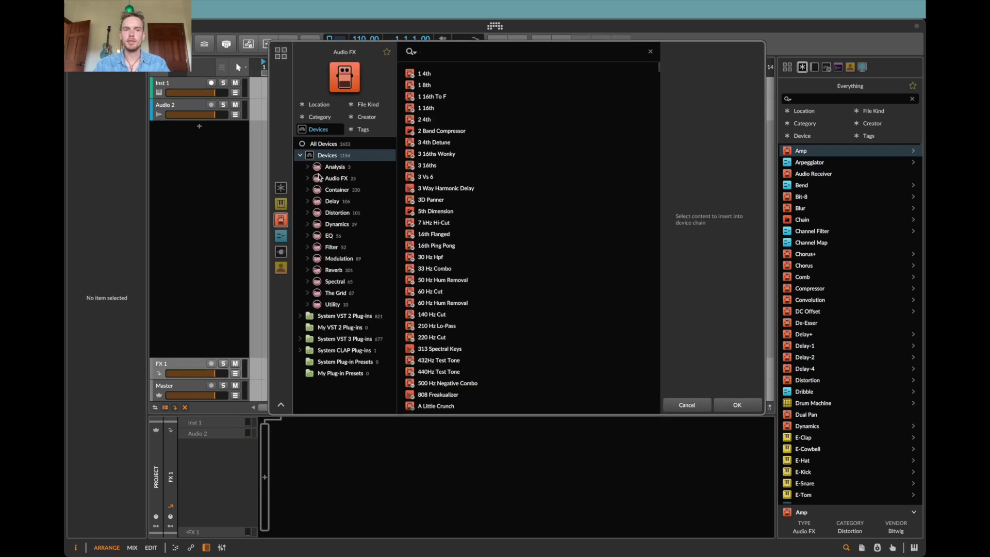
right_click(320, 91)
mouse_move(382, 148)
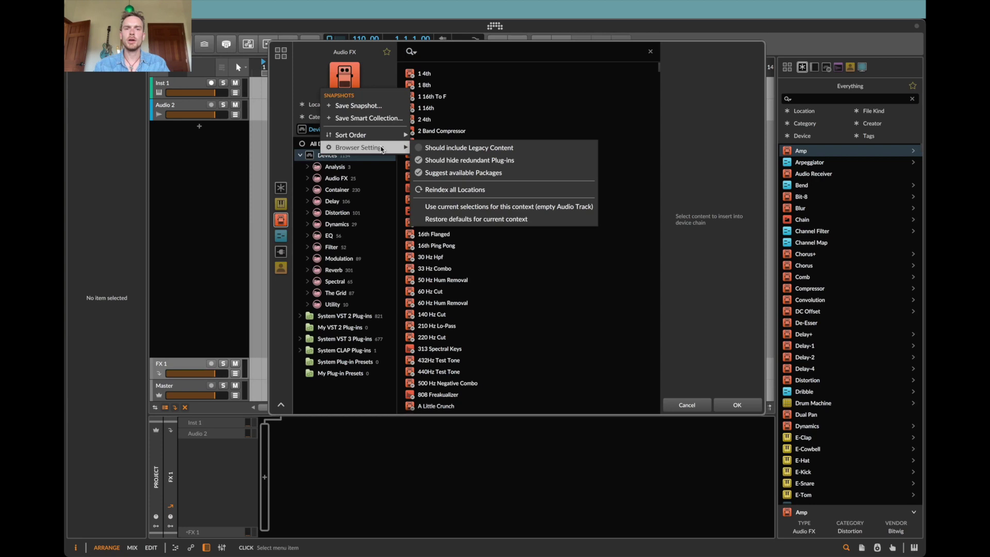
left_click(485, 212)
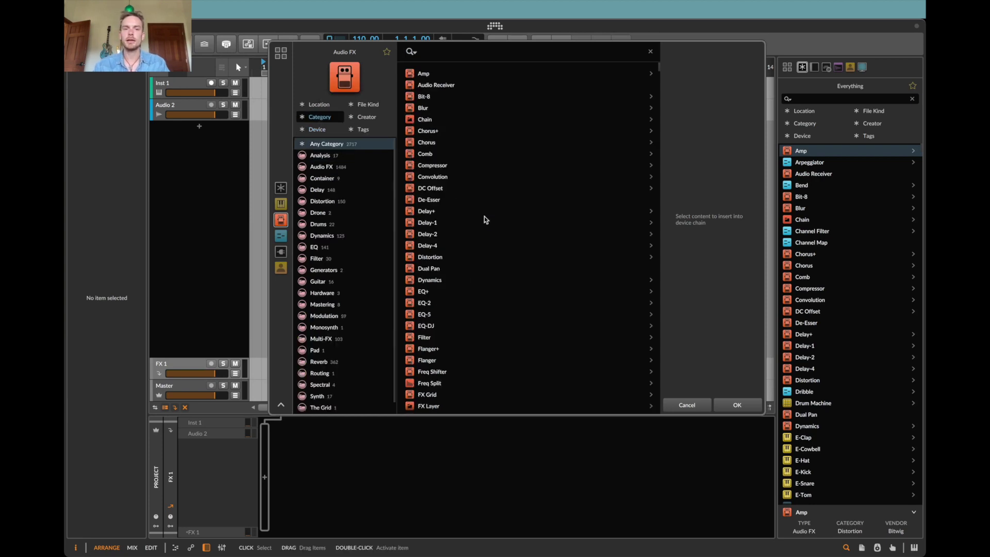
left_click(687, 404)
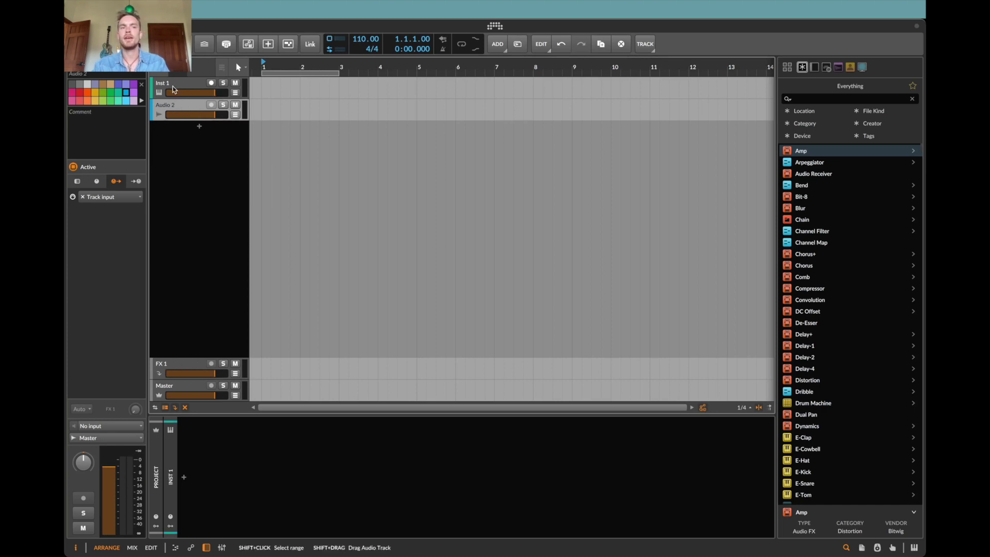
- Group the Inst 1 and Audio 2 tracks, add an FX track inside the group, and briefly check its device browser
key("super+g")
left_click(180, 127)
key("super+alt+t")
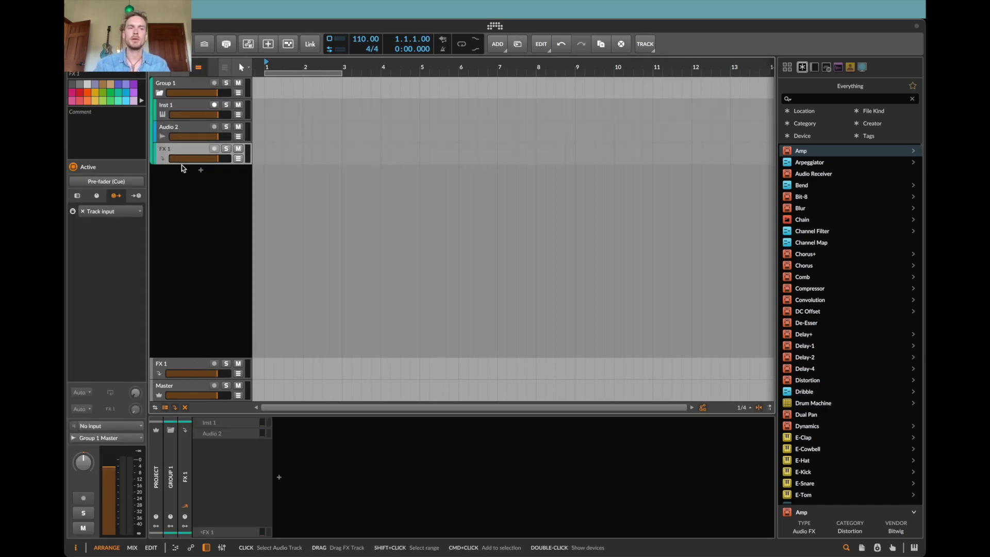
left_click(279, 477)
key("Escape")
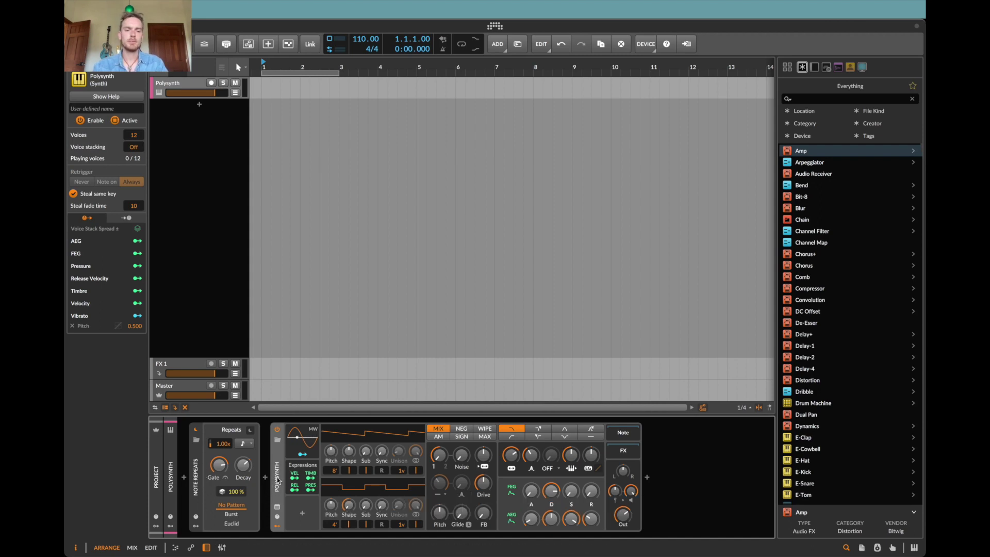
- Open the device browser between Note Repeats and Polysynth, look through the categories, and filter to the Note FX category
left_click(184, 477)
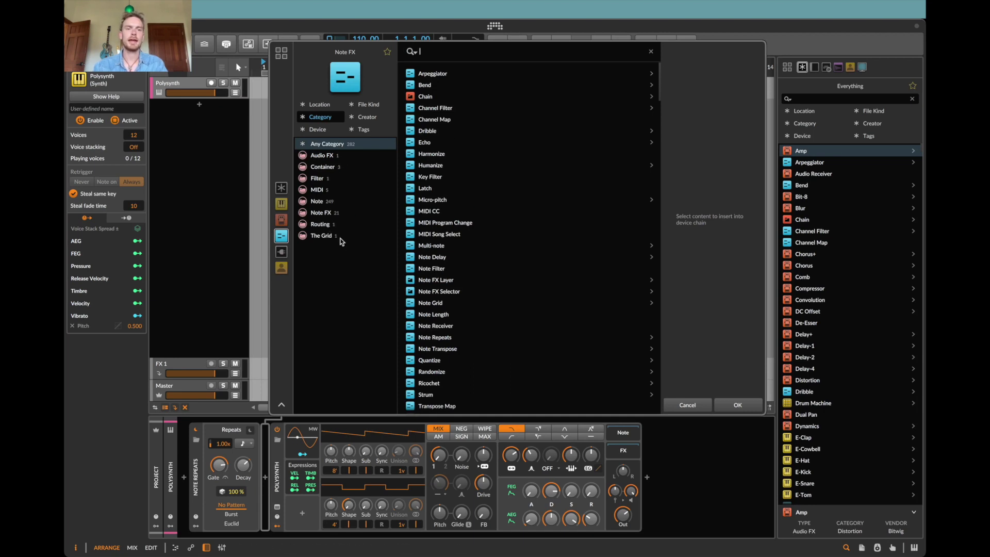
left_click(336, 214)
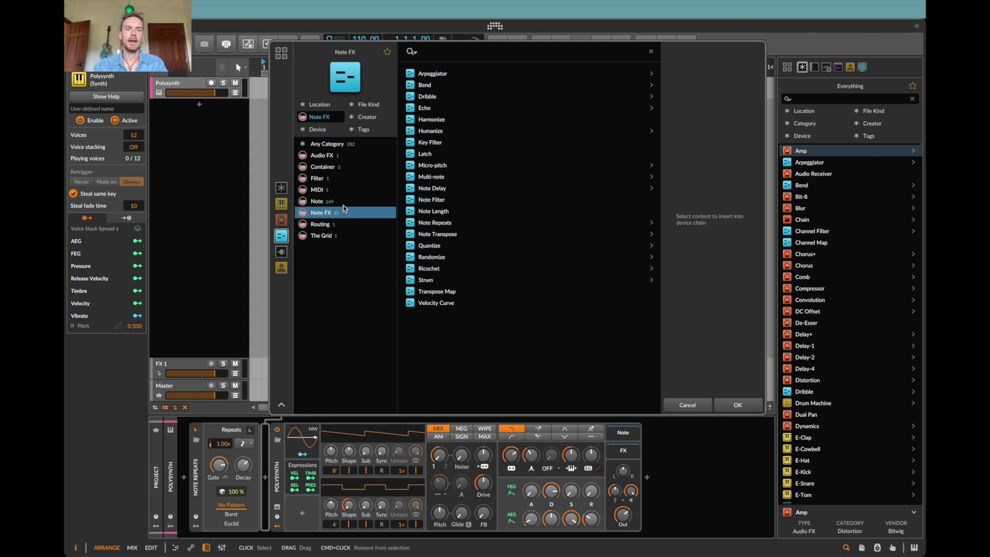
left_click(342, 202)
left_click(340, 191)
left_click(343, 222)
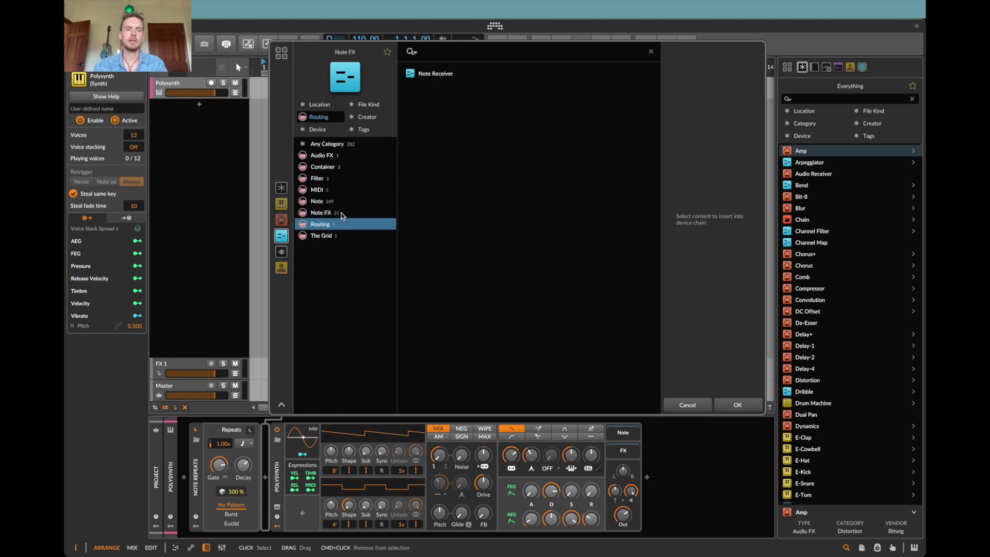
left_click(341, 213)
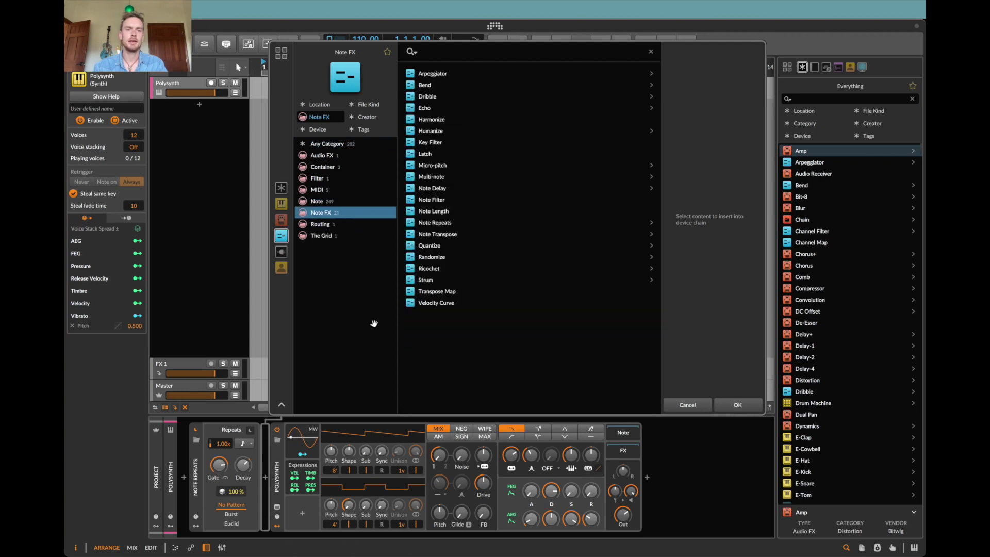
- Use the current selections as the browser's default for inserting Note FX, and close the browser
right_click(435, 343)
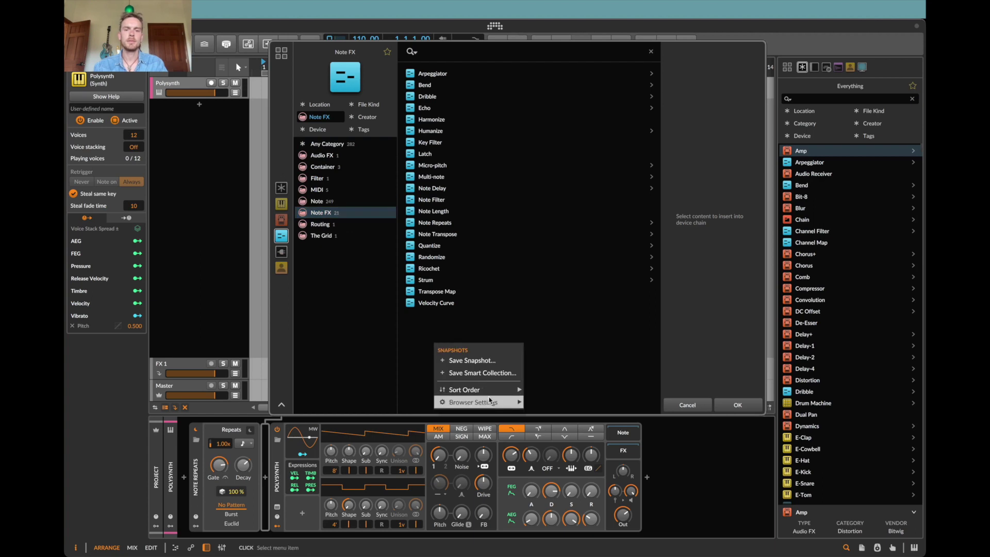
mouse_move(490, 401)
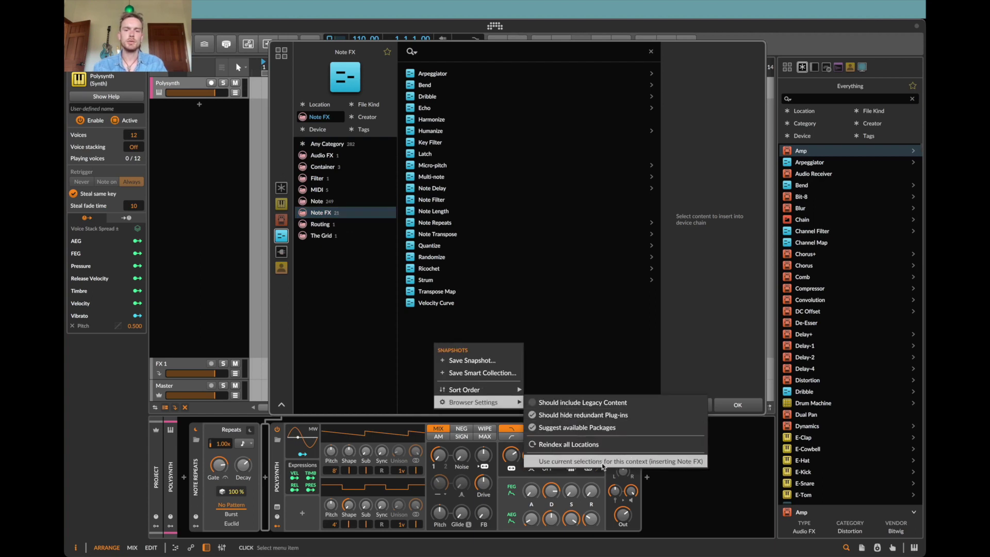
left_click(676, 462)
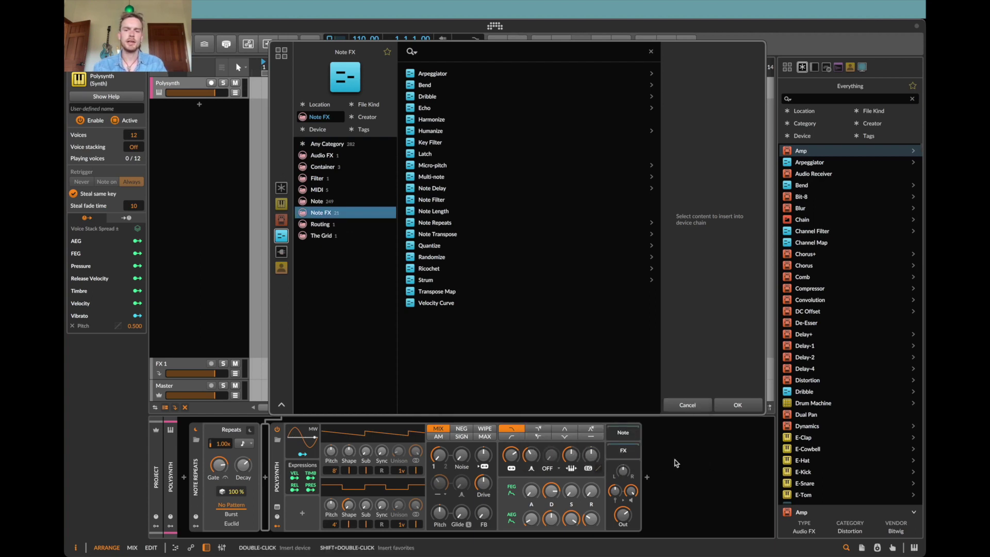
left_click(687, 405)
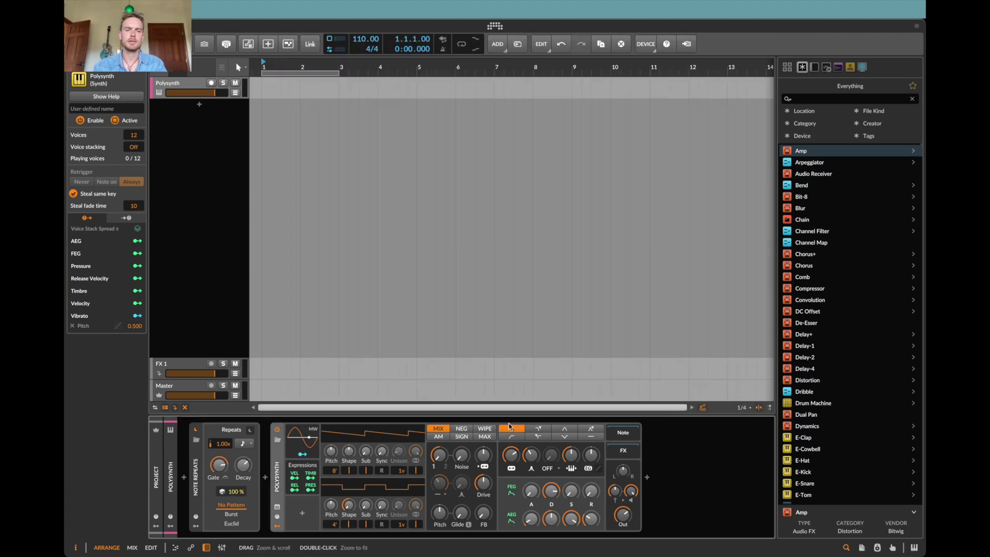
- Check the browser in front of Note Repeats, close it, and delete the Note Repeats device from the Polysynth track
left_click(184, 478)
key("Escape")
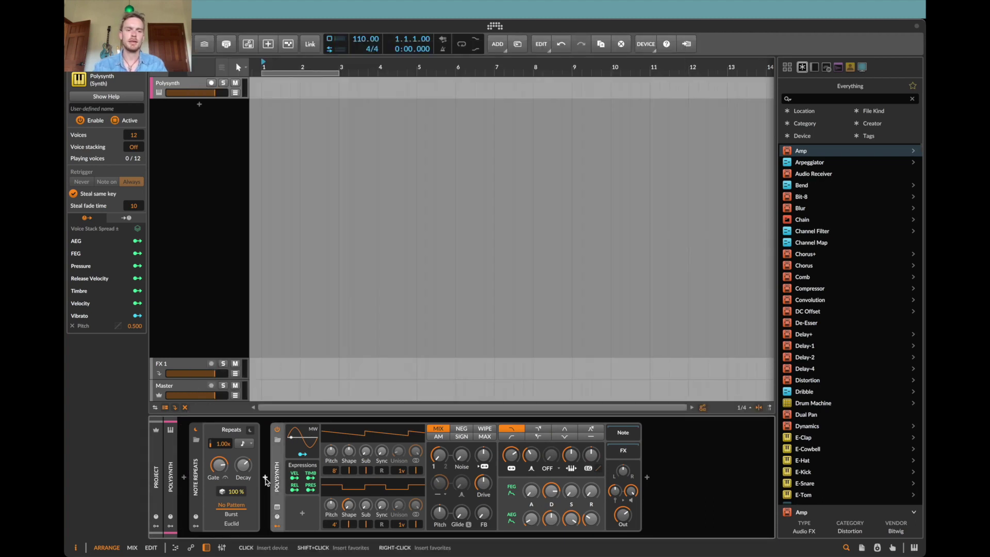
left_click(197, 485)
key("Delete")
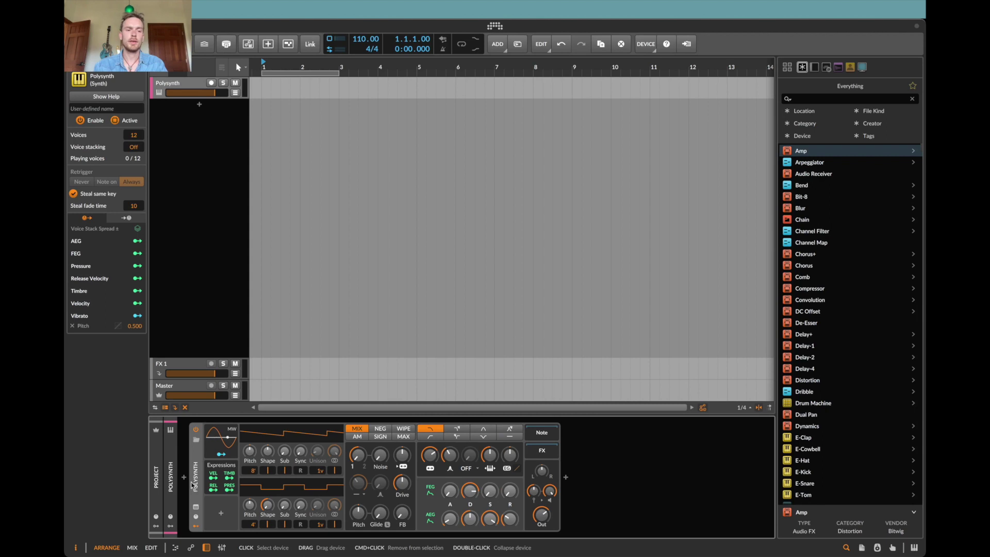
- Open the device browser in front of Polysynth, compare the Any Category and Note filters, and return to Note FX
left_click(184, 478)
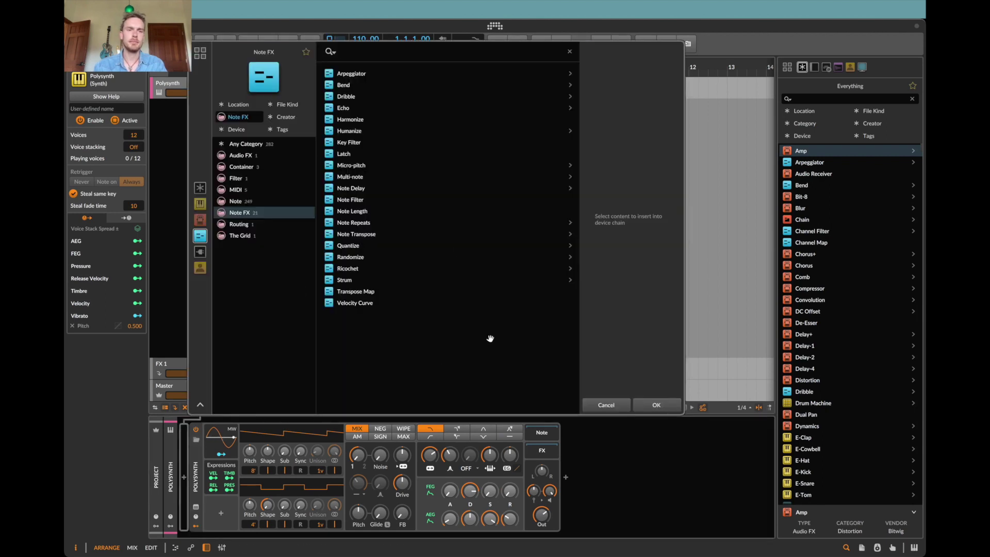
left_click(252, 145)
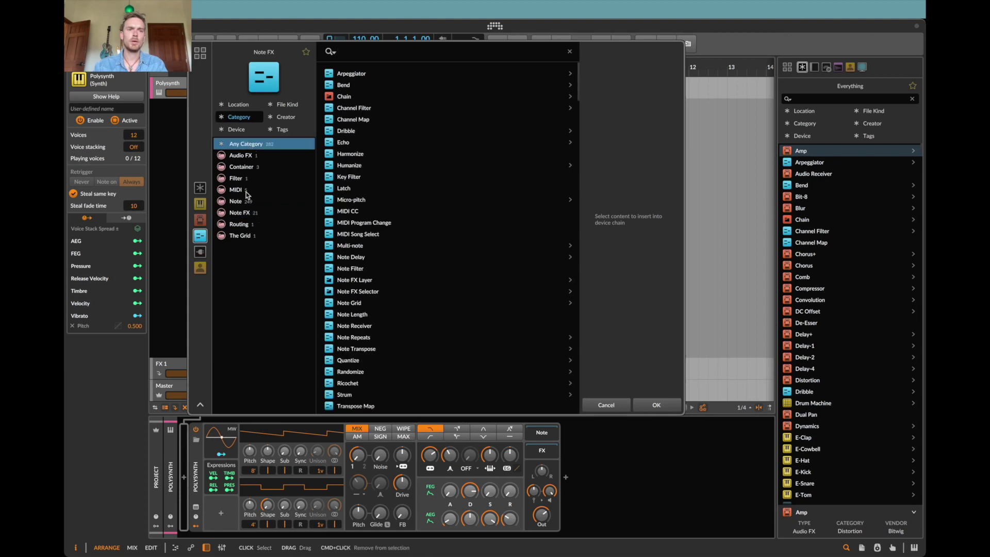
left_click(236, 201)
left_click(262, 145)
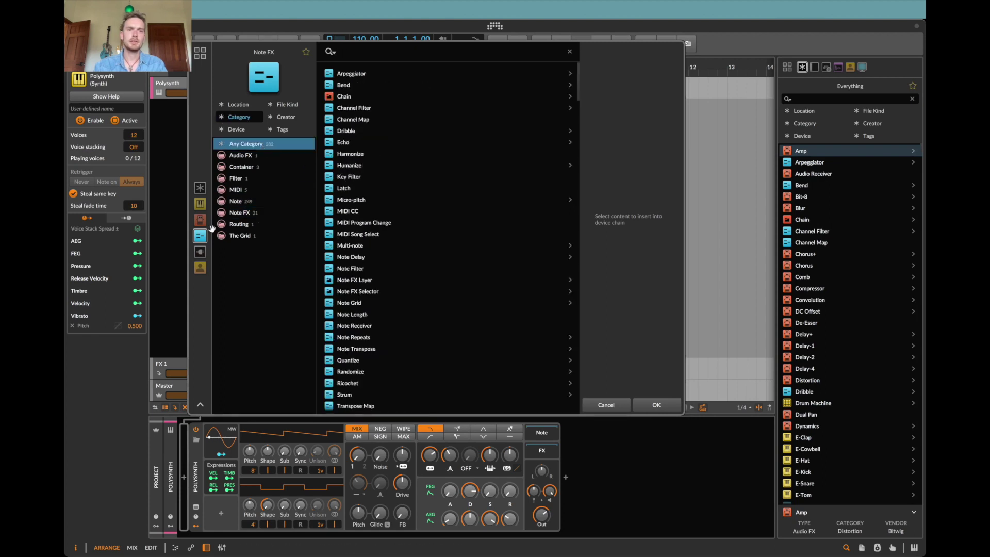
left_click(255, 214)
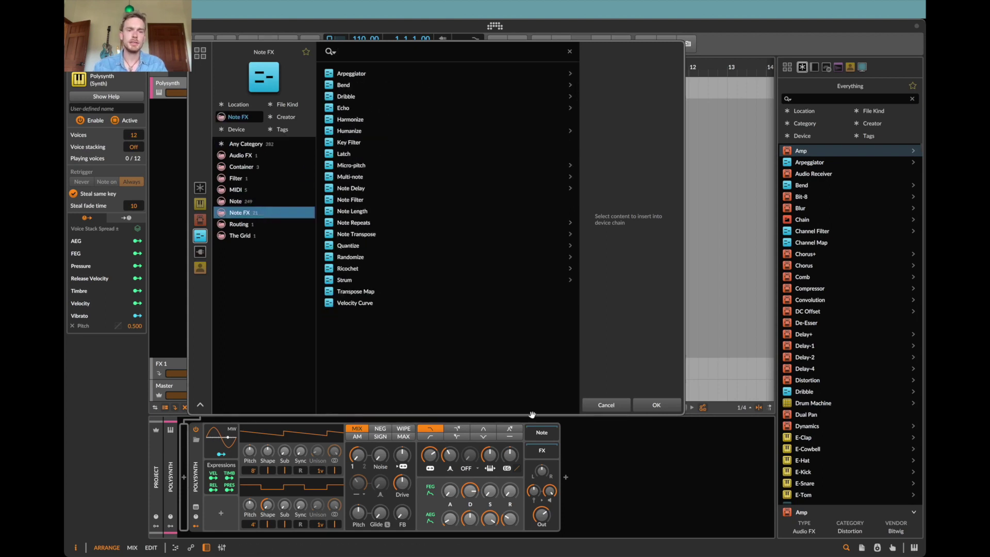
- Close the browser in front of Polysynth, open the one after it, and insert Note Repeats from the Note FX list
key("Escape")
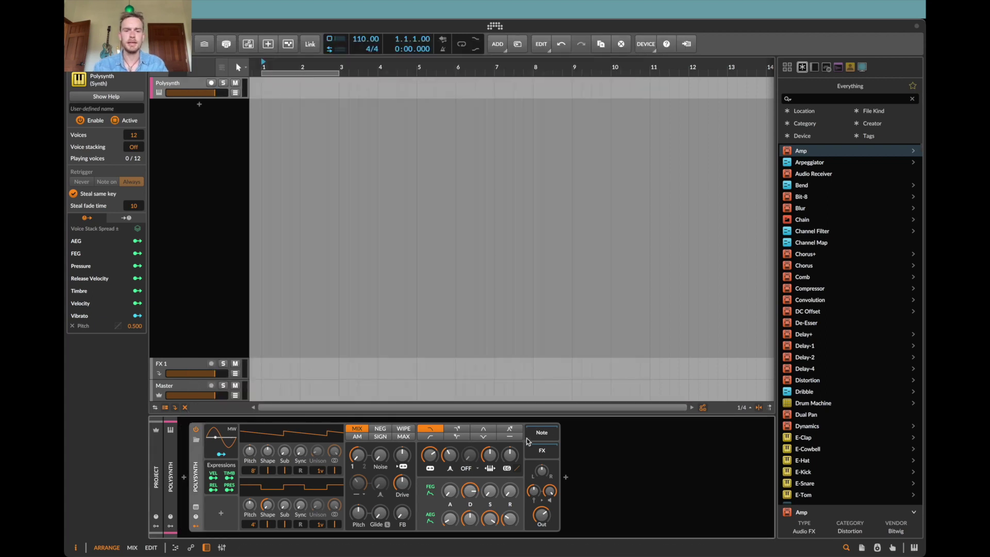
left_click(566, 477)
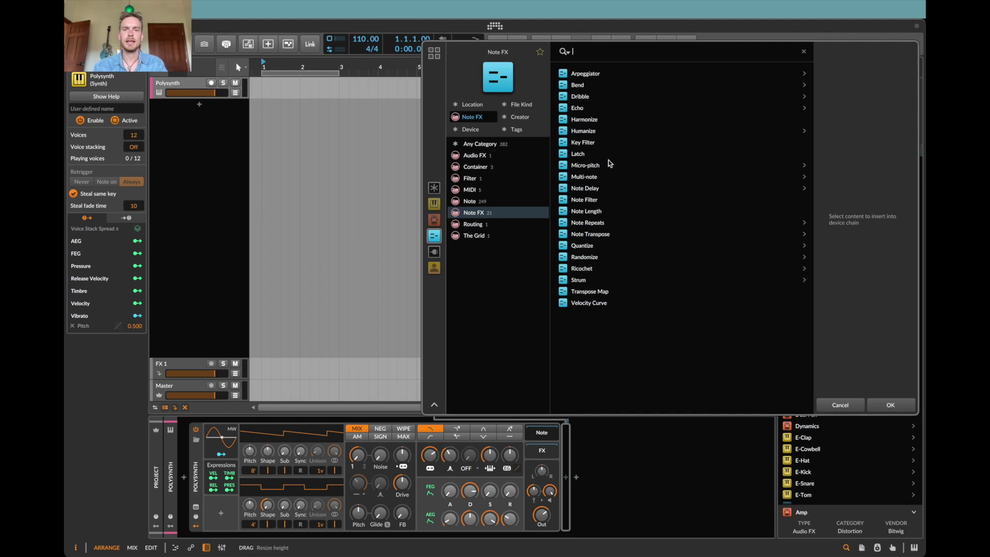
double_click(587, 222)
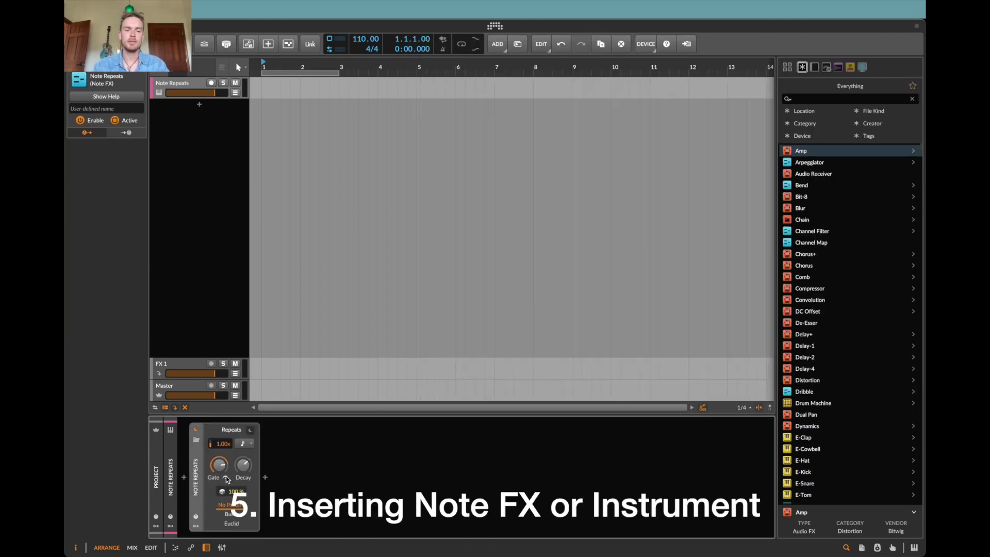
- Switch the browser after Note Repeats to Everything, use these selections as the default for inserting Note FX or Instrument, and close it
left_click(265, 479)
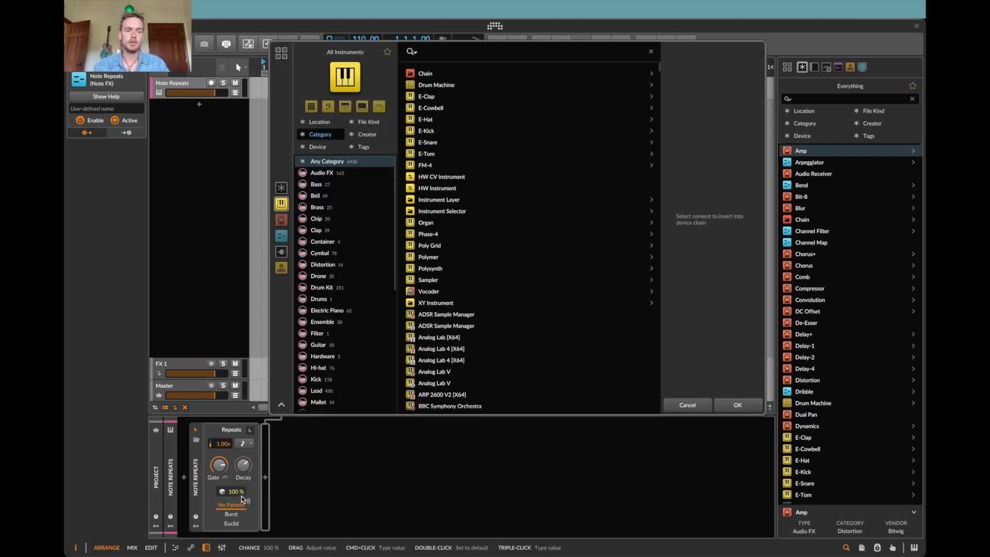
left_click(281, 188)
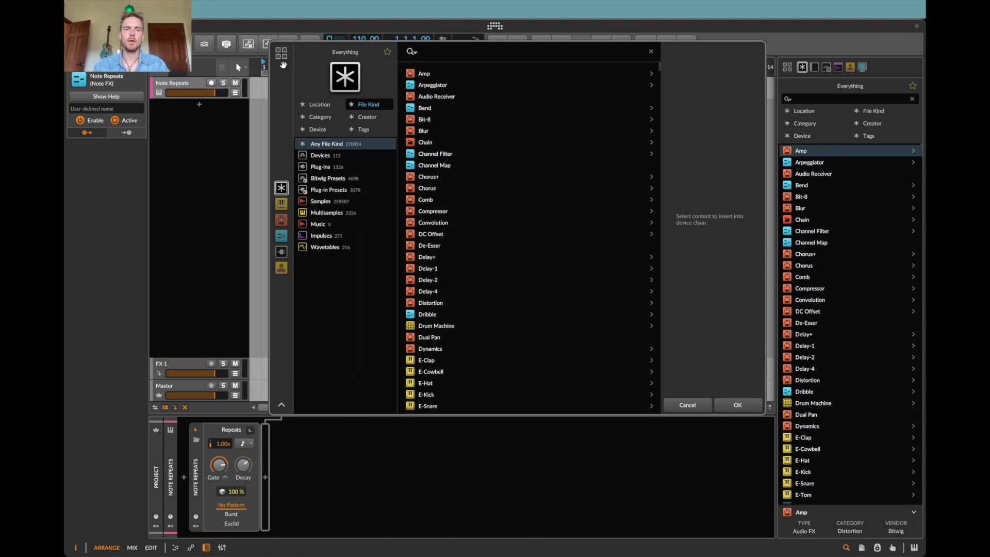
left_click(315, 85)
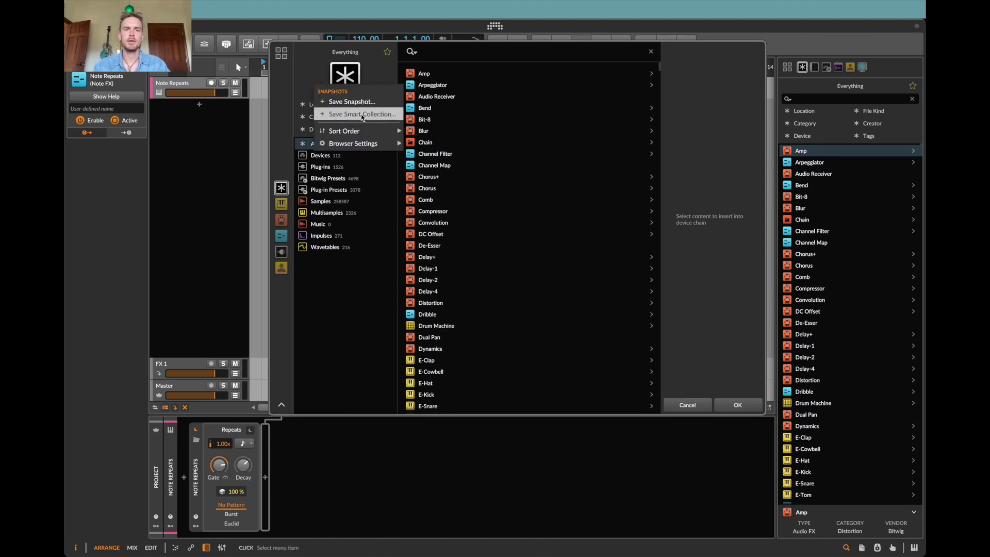
mouse_move(361, 144)
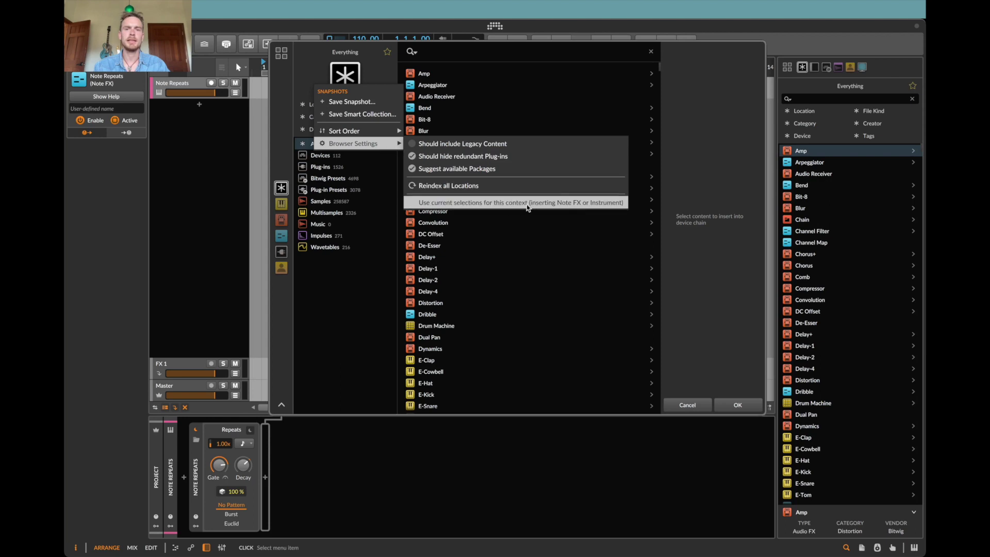
left_click(619, 205)
left_click(738, 404)
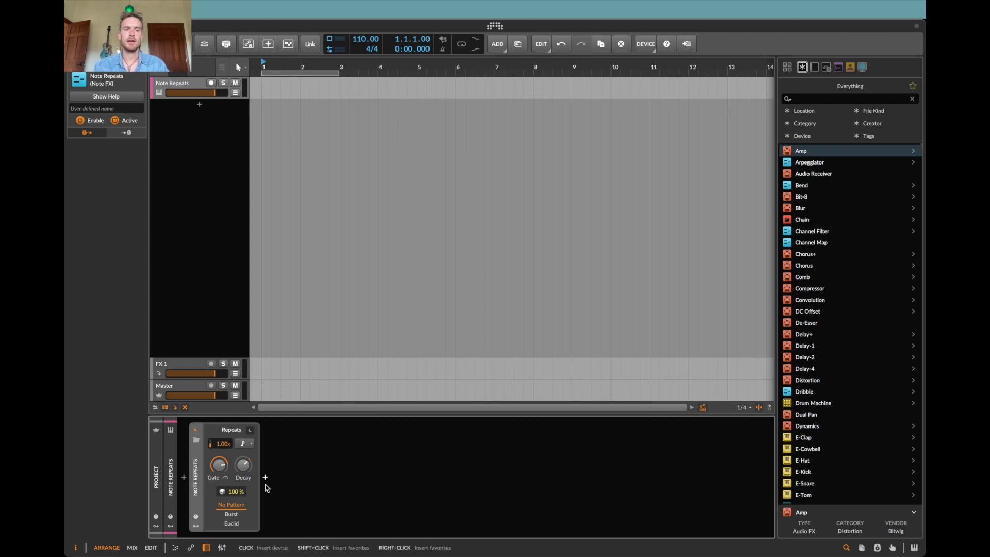
- Open the device browser after Note Repeats, search everything for "poly", and add Polysynth
left_click(265, 477)
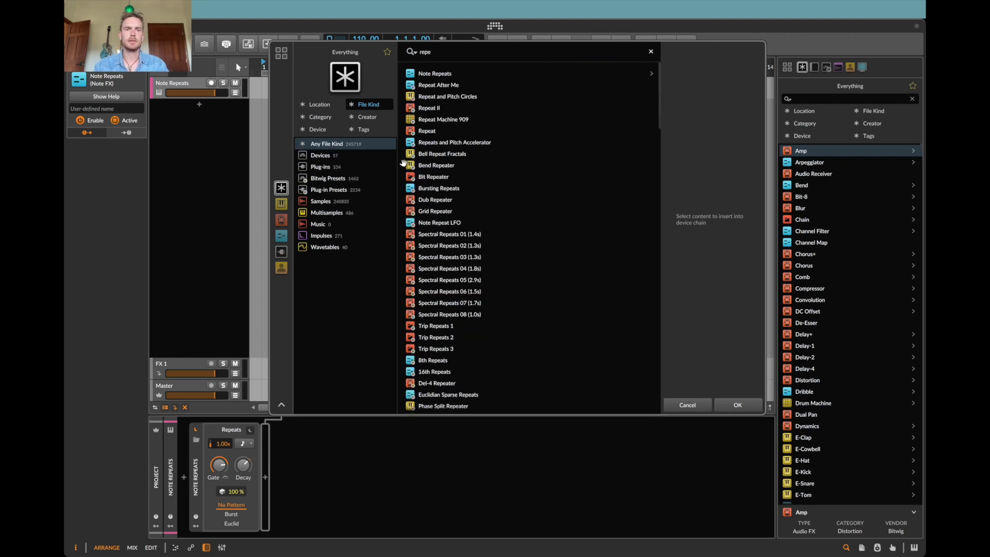
type("poly")
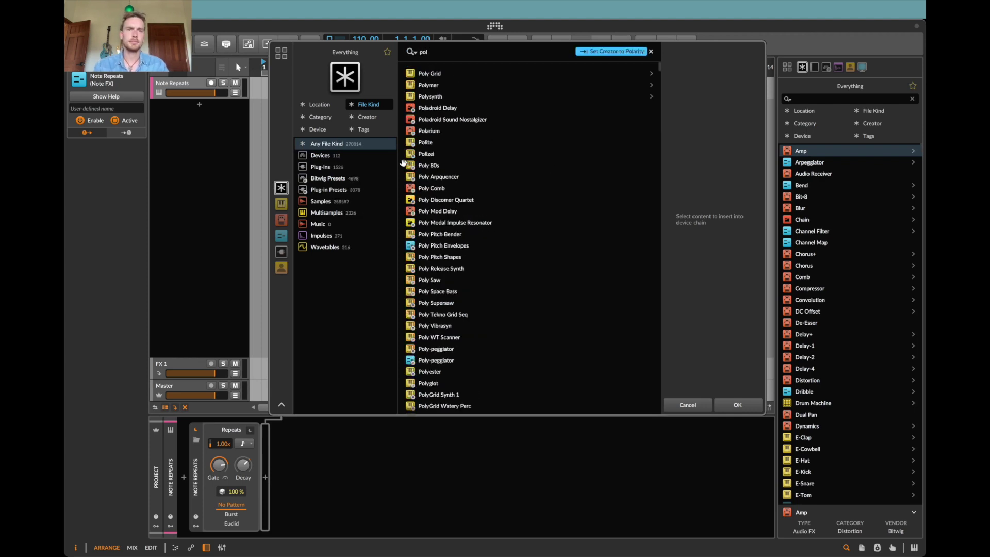
key("Return")
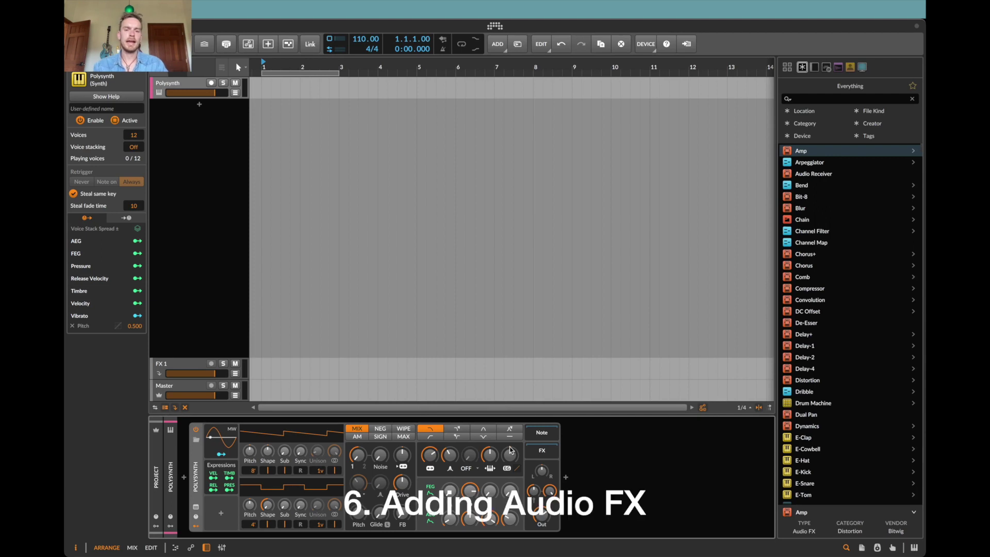
- Search the device browser after Polysynth for "rev" and insert the Reverb device
left_click(565, 477)
type("rev")
key("Return")
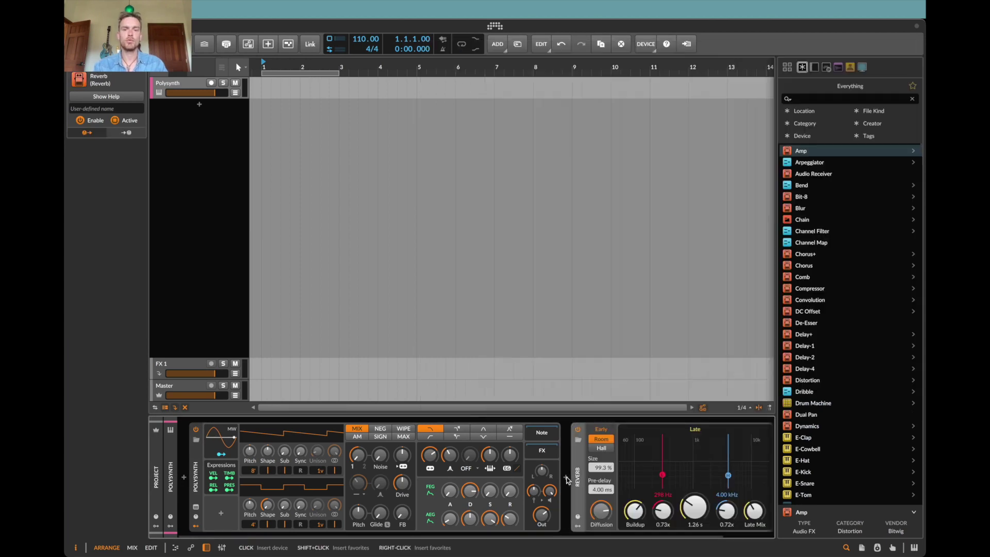
- Check the browser's default selections between Polysynth and Reverb and after Reverb, closing it each time
left_click(508, 480)
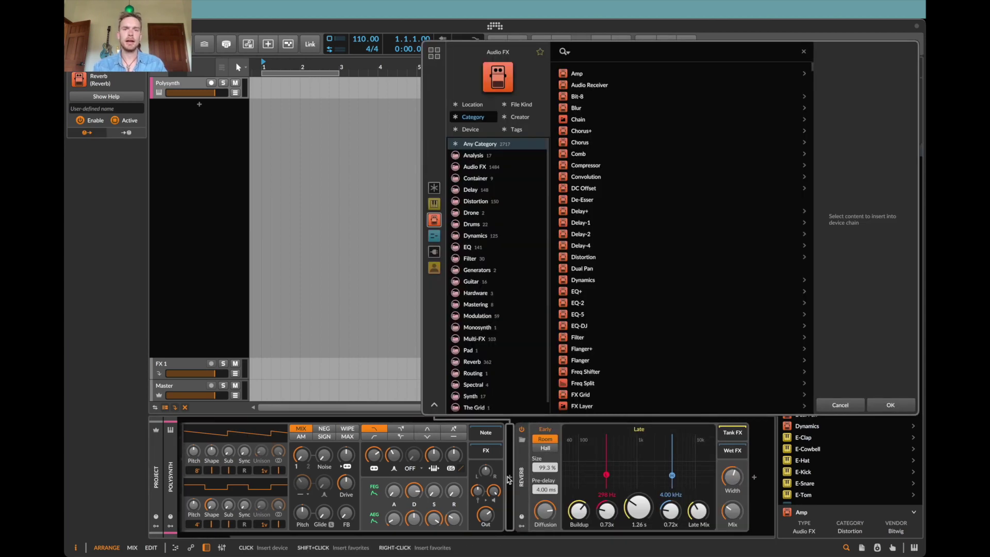
key("Escape")
left_click(754, 477)
key("Escape")
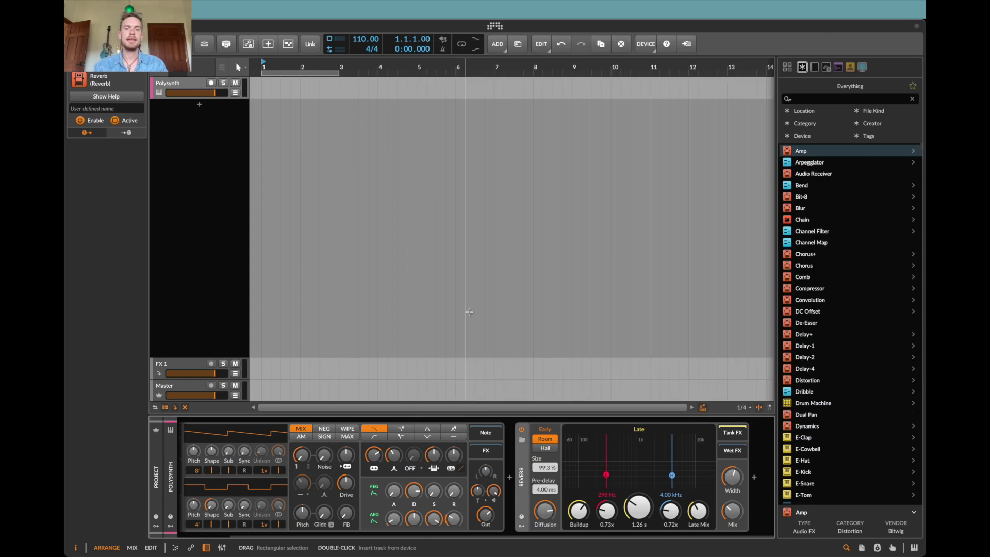
- Open the device browser between Polysynth and Reverb and look through the unfiltered Audio FX list
left_click(511, 478)
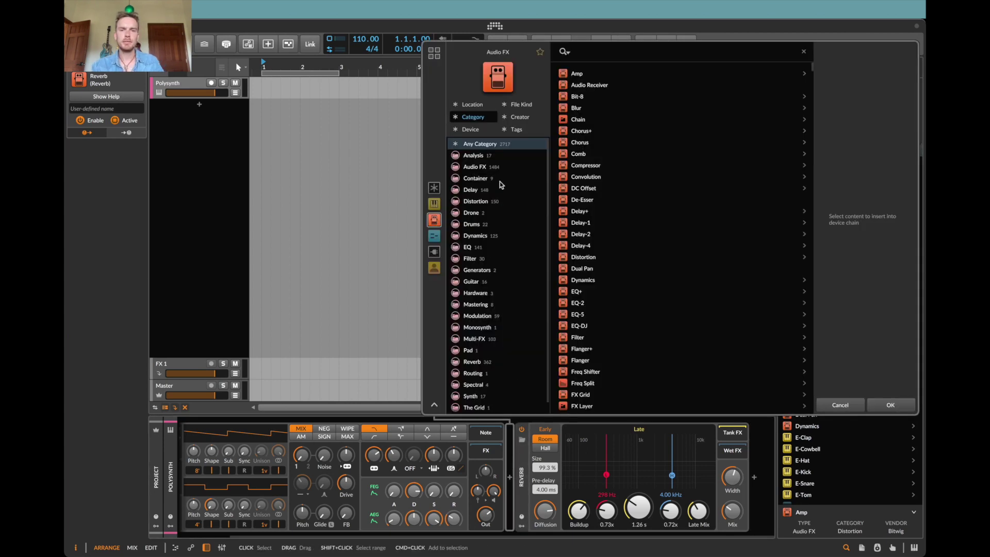
scroll(515, 232, "up", 1)
scroll(664, 208, "down", 15)
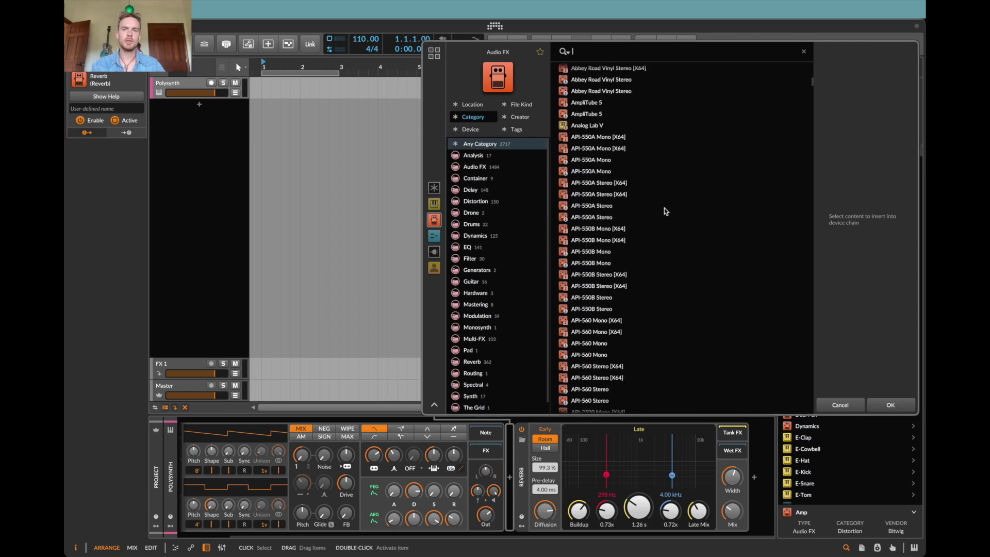
scroll(665, 211, "down", 10)
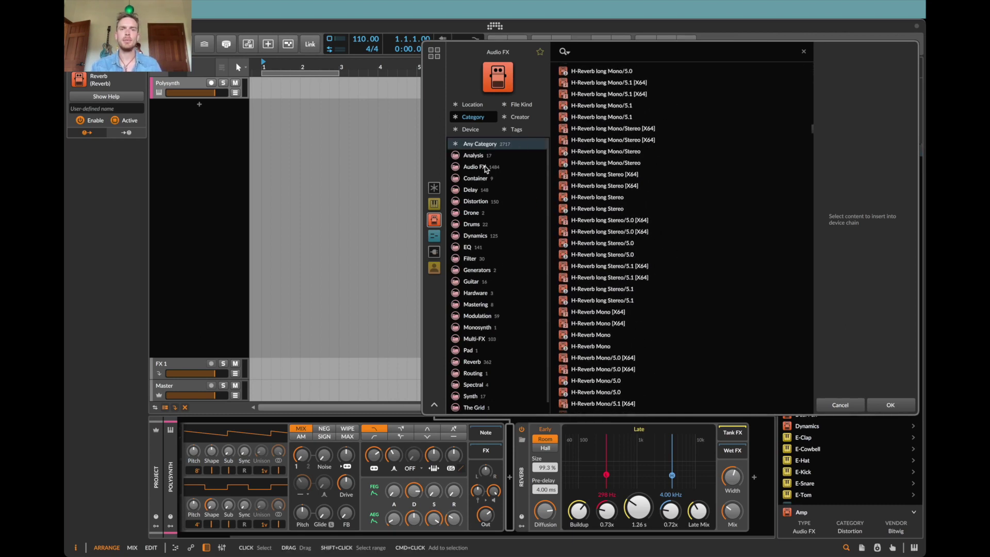
scroll(701, 148, "up", 5)
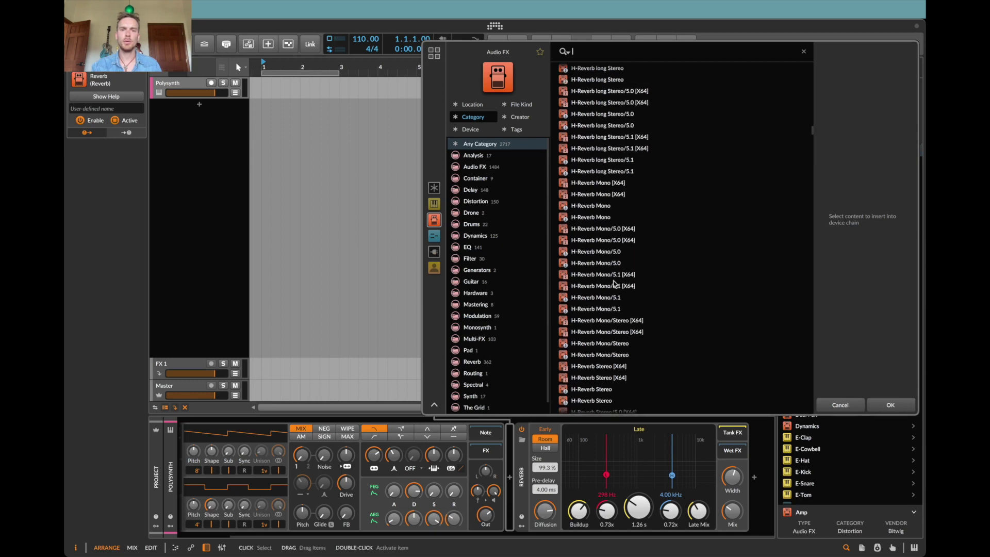
scroll(644, 316, "up", 5)
scroll(644, 317, "up", 15)
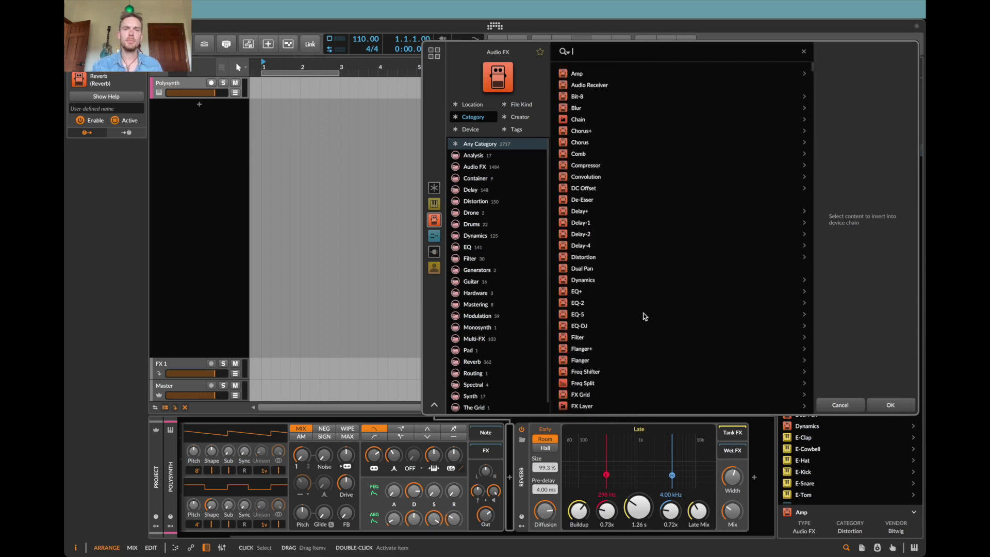
- Filter the Audio FX list by file kind to Devices and Plug-ins together
left_click(519, 105)
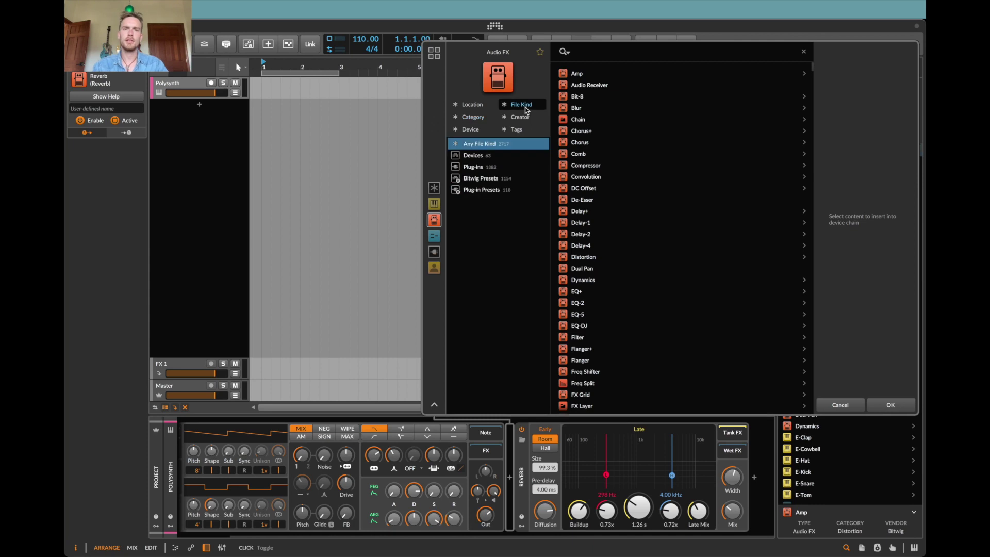
left_click(486, 155)
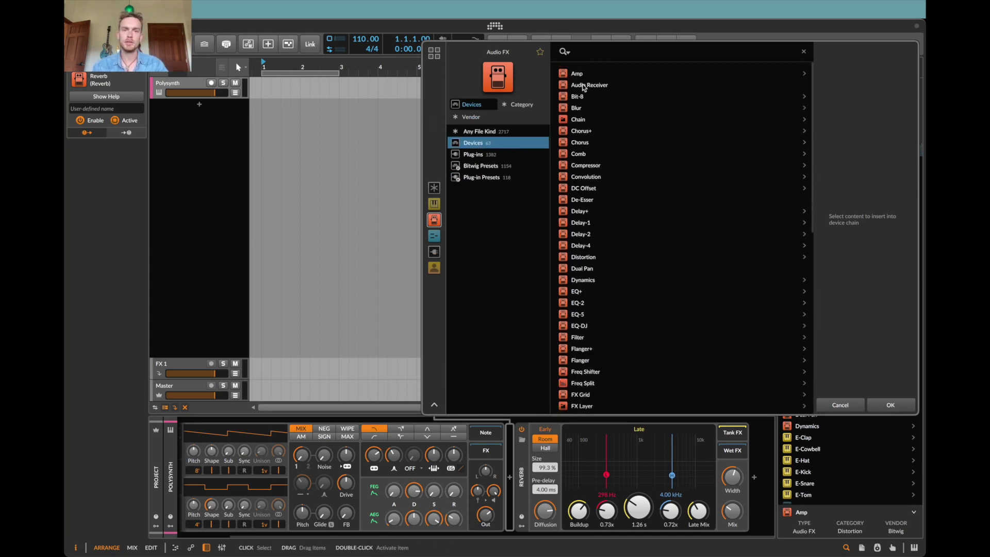
left_click(479, 156, "super")
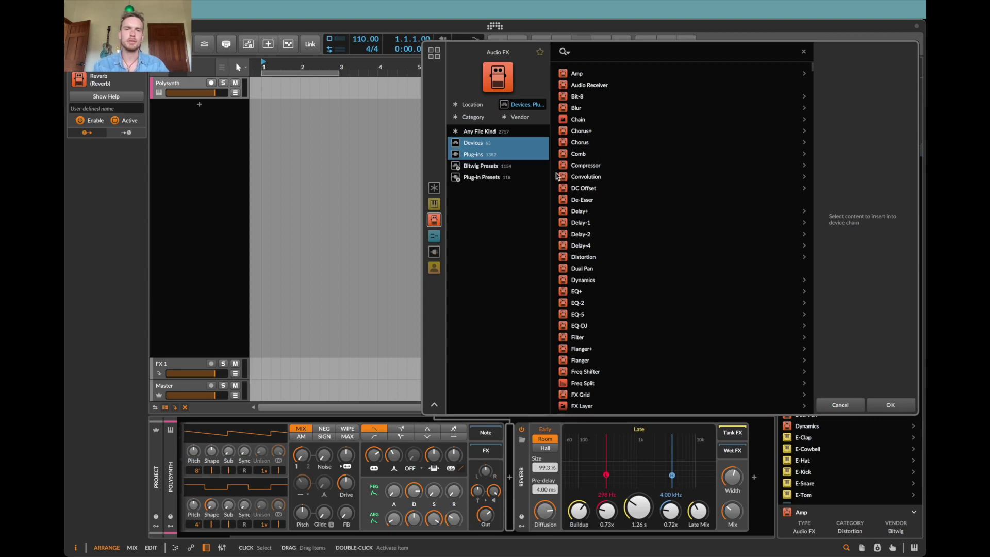
- Use the current selections as the browser's default for inserting Audio FX, and close the browser
right_click(484, 146)
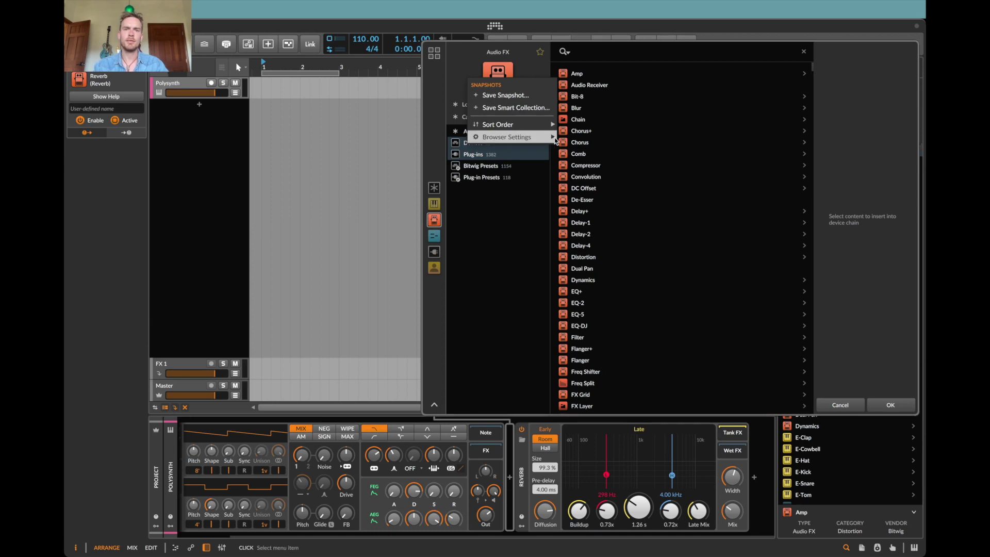
mouse_move(511, 136)
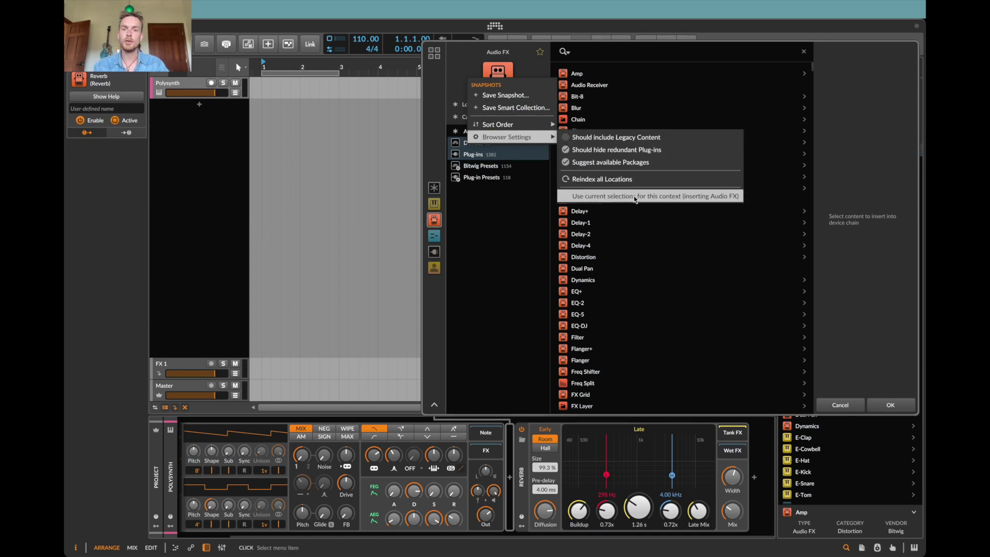
left_click(679, 197)
left_click(884, 409)
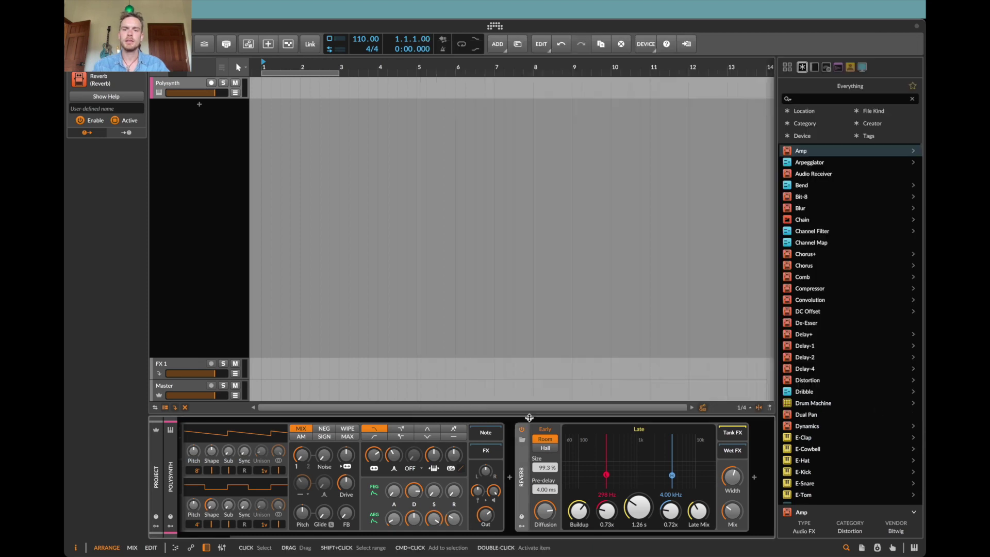
- Check that the browser applies the Devices and Plug-ins filter both between Polysynth and Reverb and after Reverb
left_click(509, 477)
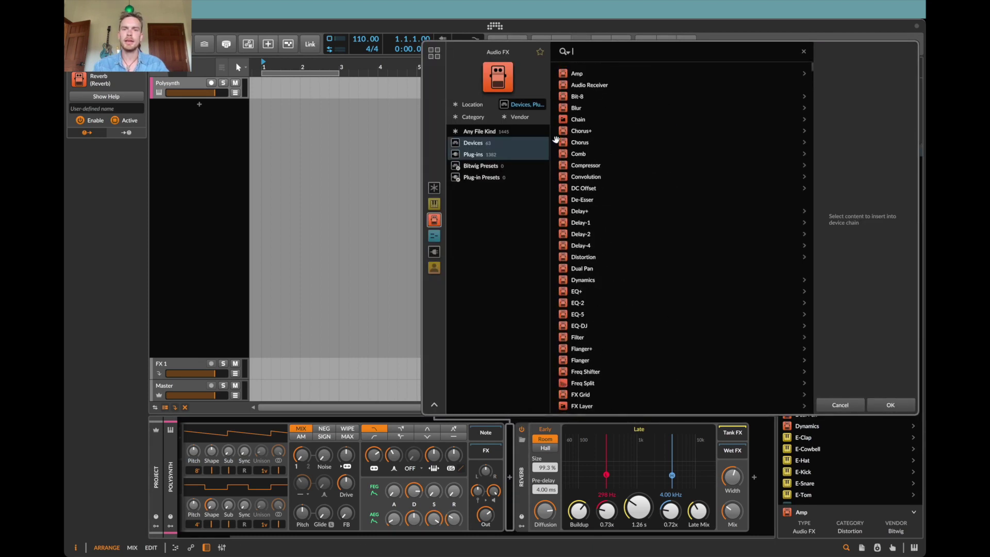
left_click(836, 404)
left_click(757, 479)
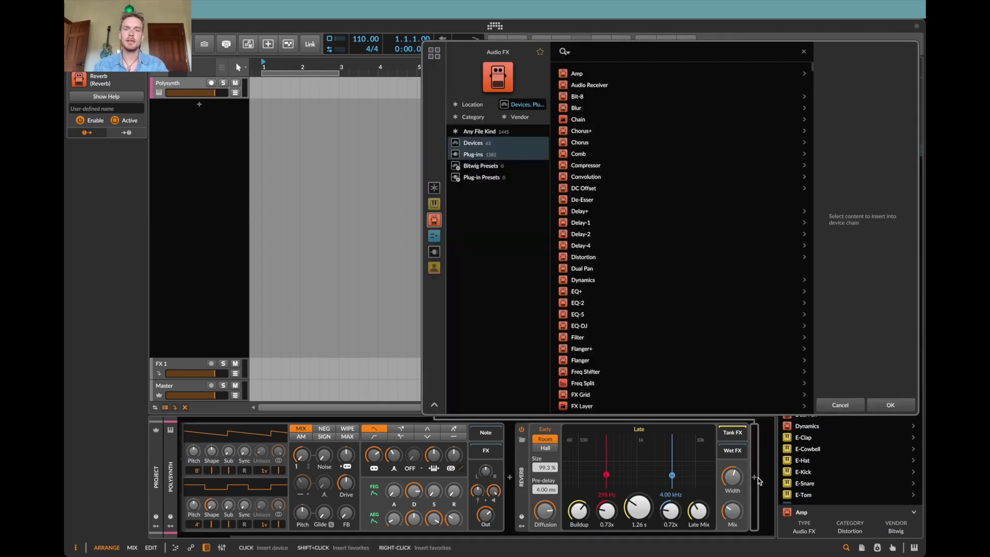
left_click(758, 480)
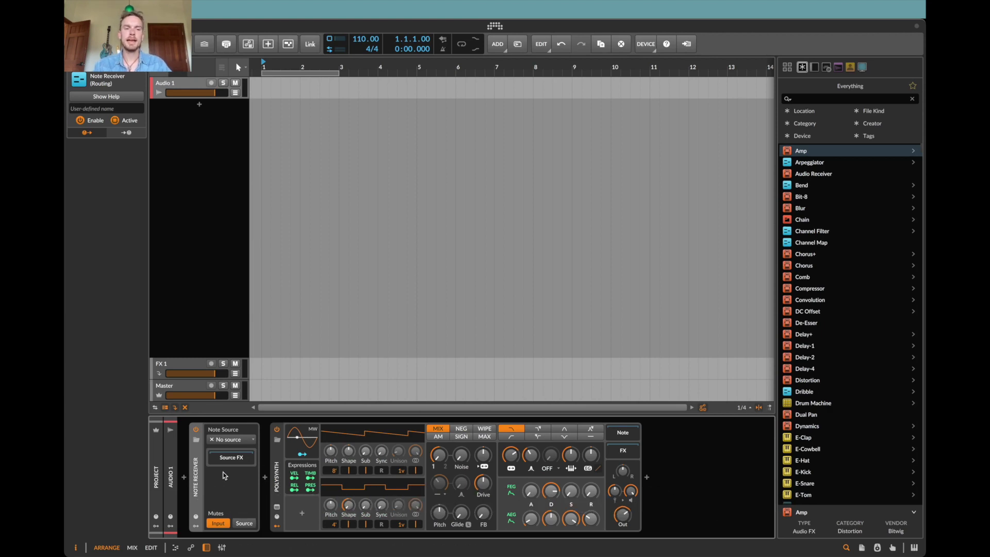
- Open the device browser in front of Note Receiver on the Audio 1 track and filter it to the Note FX category
left_click(183, 83)
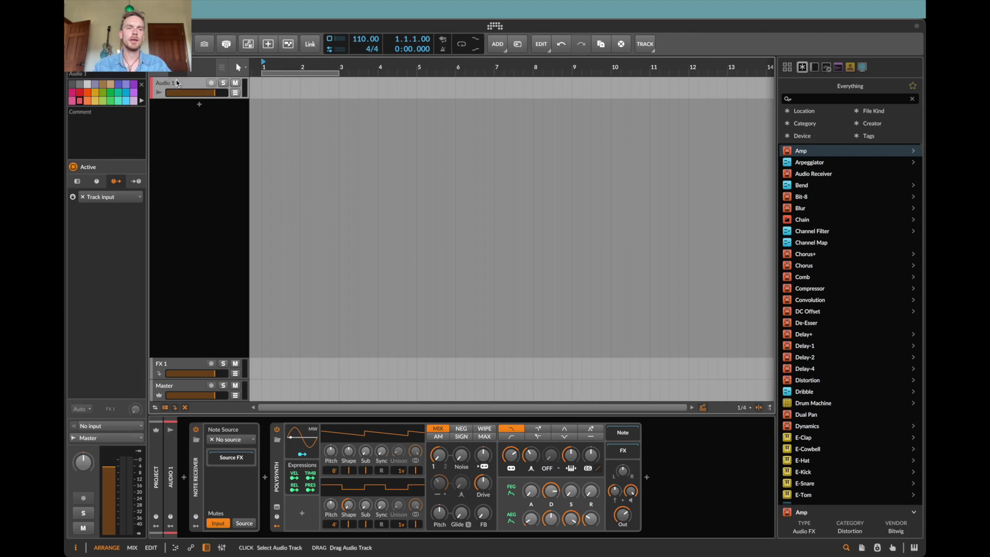
left_click(201, 480)
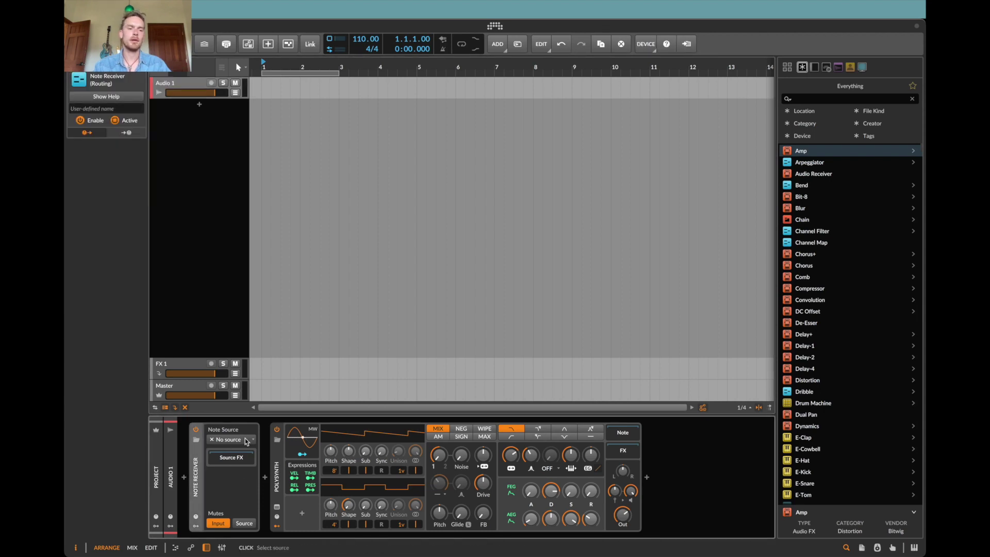
left_click(185, 478)
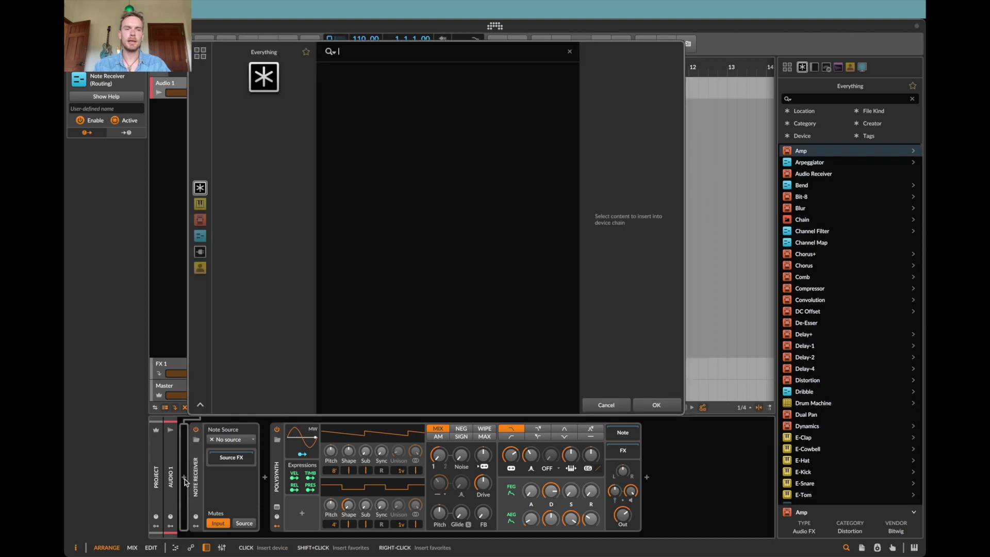
left_click(200, 237)
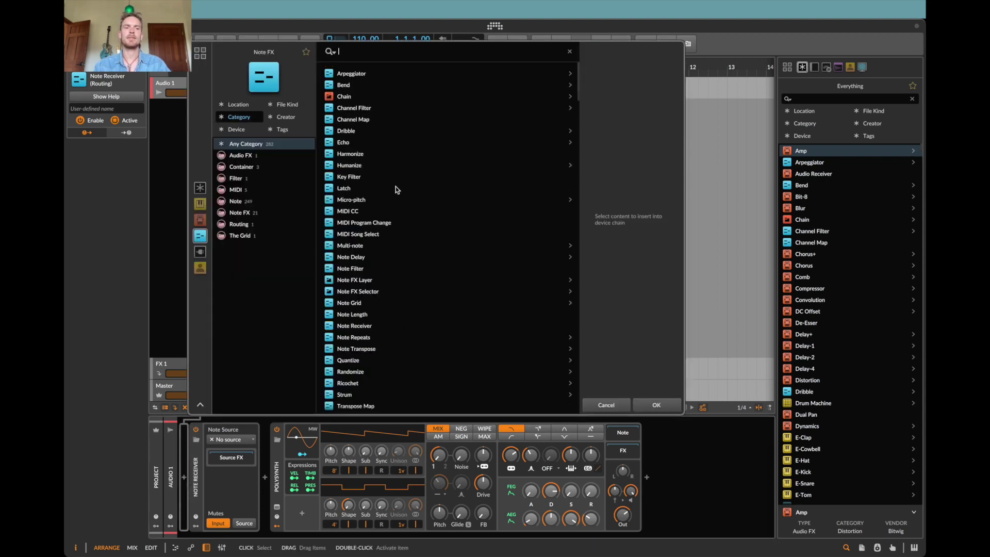
left_click(239, 212)
- Use the current selections as the default for inserting Audio FX or Note Detector, close the browser, and reopen it before Note Receiver
right_click(226, 78)
mouse_move(282, 139)
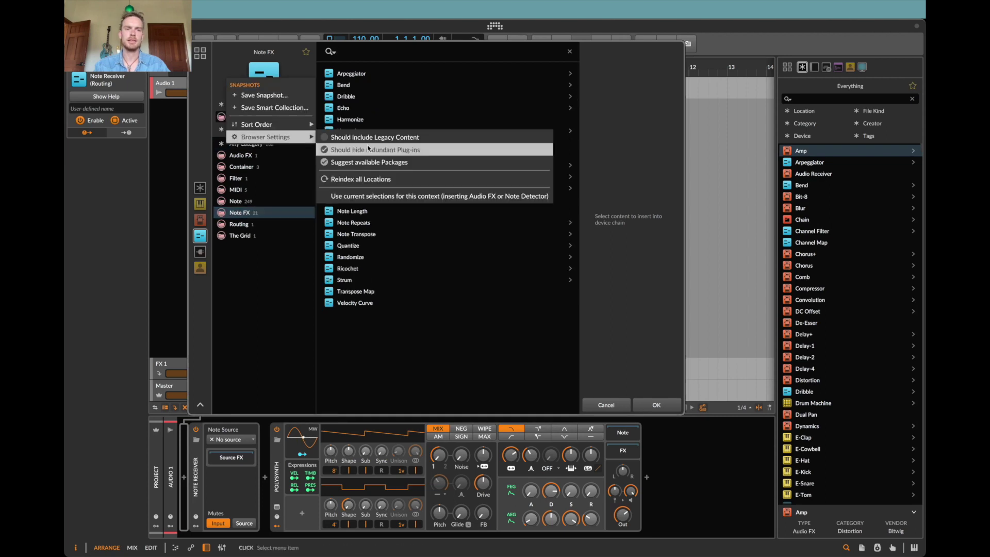
left_click(515, 202)
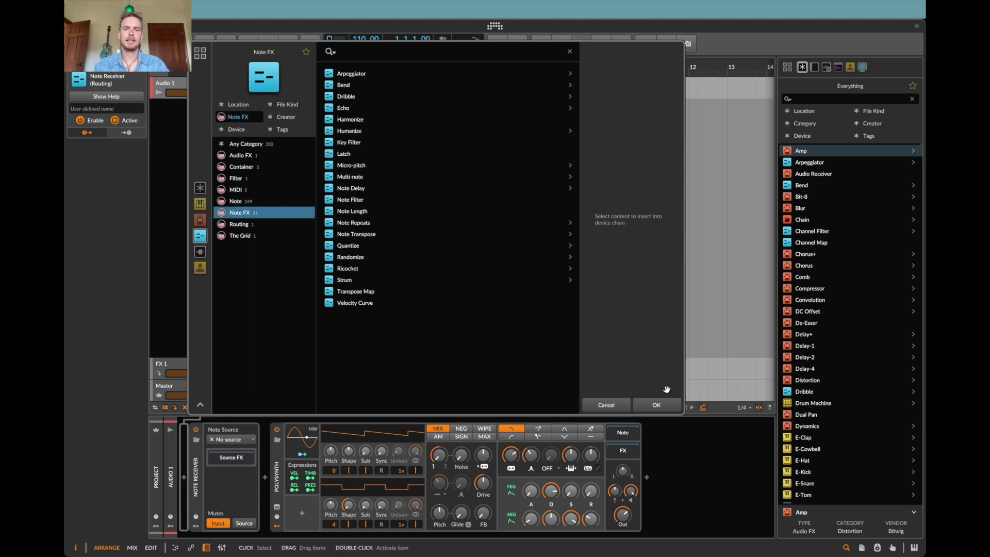
left_click(626, 406)
left_click(184, 478)
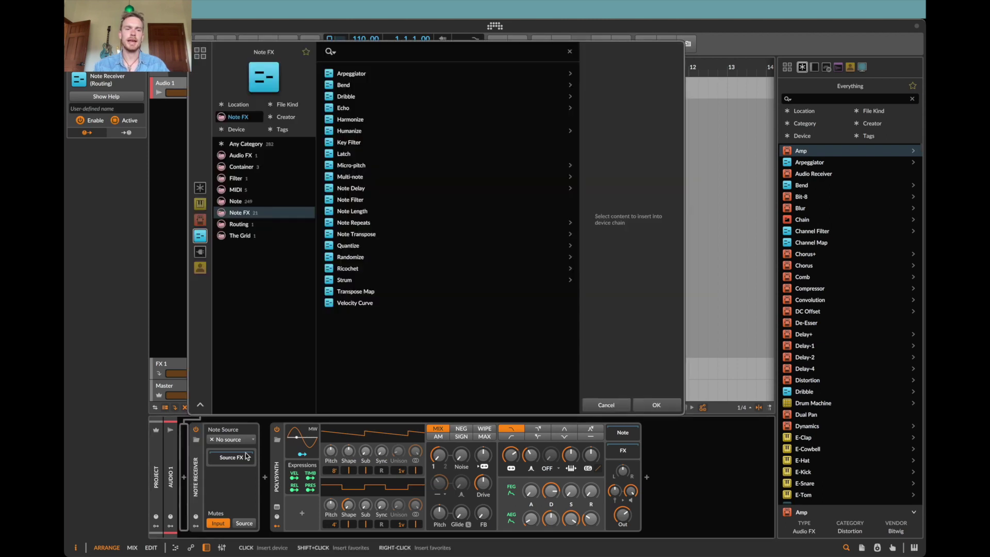
- Delete Note Receiver from the Audio 1 track and review the browser's settings for inserting a device in front of Polysynth
key("Escape")
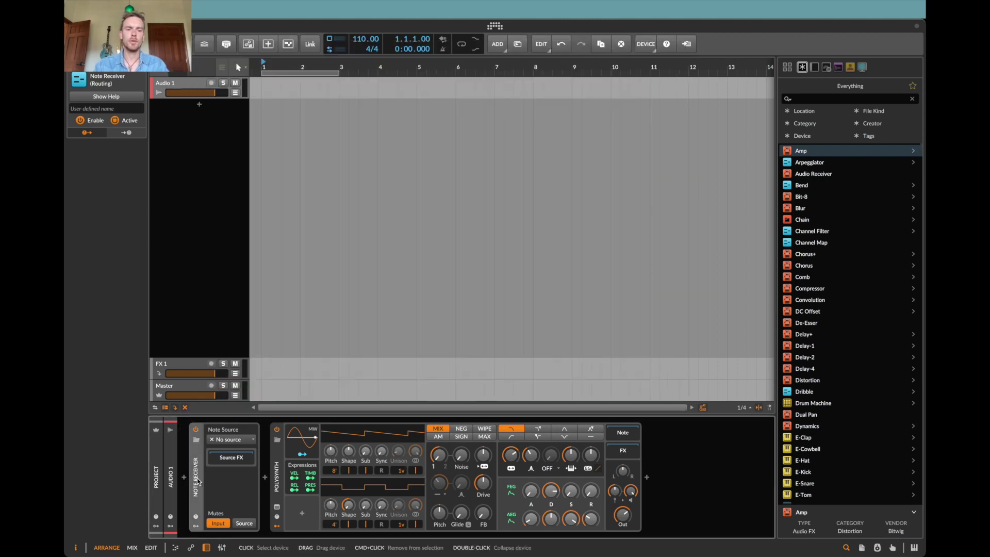
key("Delete")
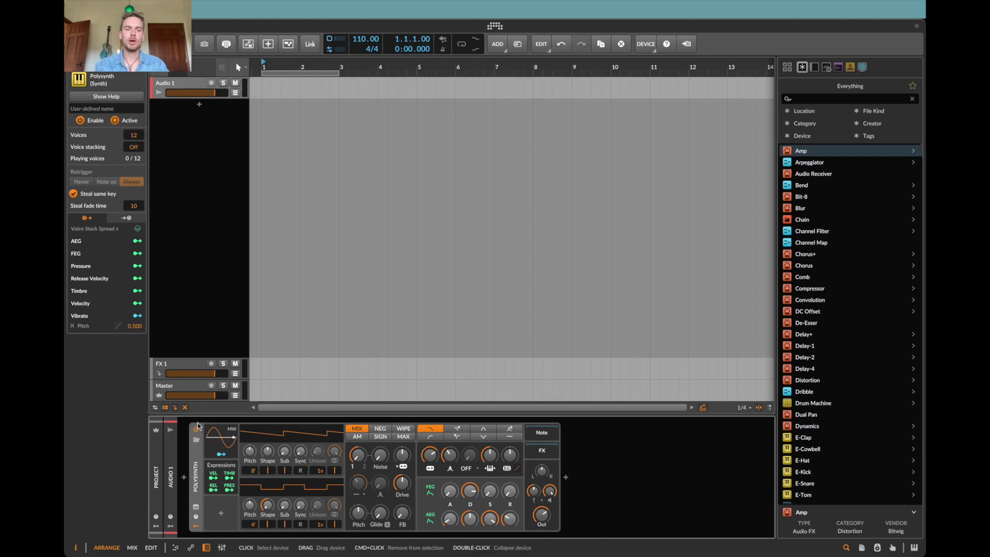
left_click(186, 485)
left_click(221, 99)
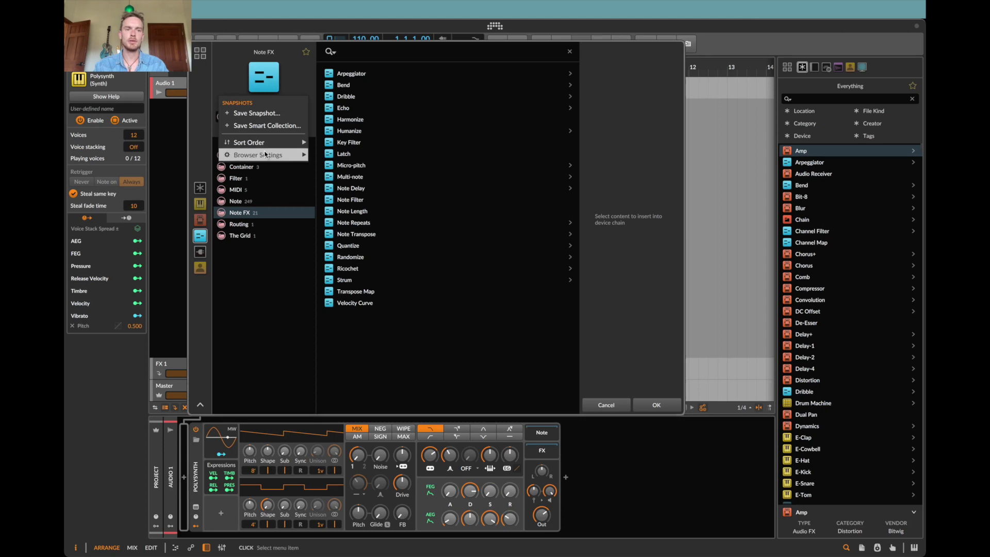
mouse_move(258, 155)
left_click(494, 221)
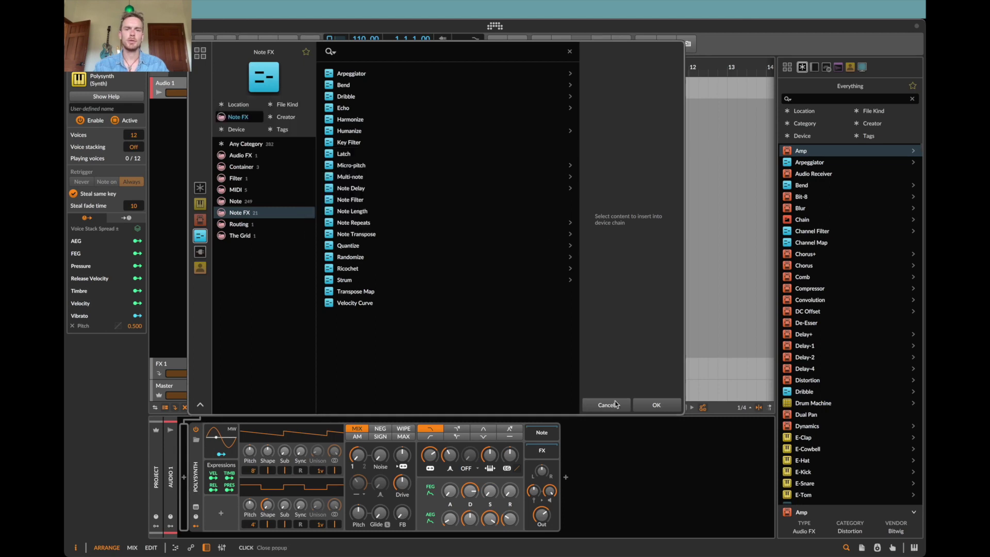
left_click(606, 405)
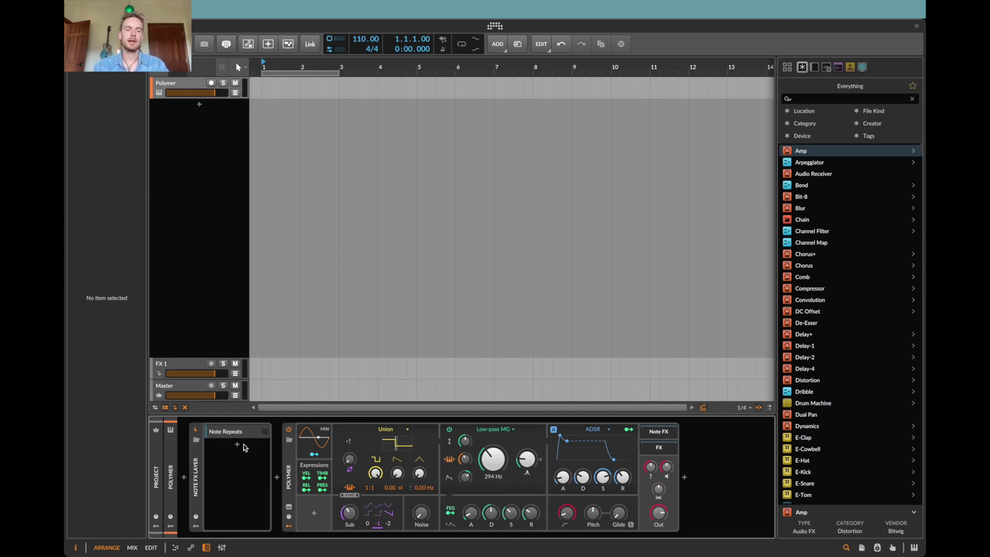
- Add a second layer to the Note FX Layer device and filter its browser to the Note FX category
left_click(238, 444)
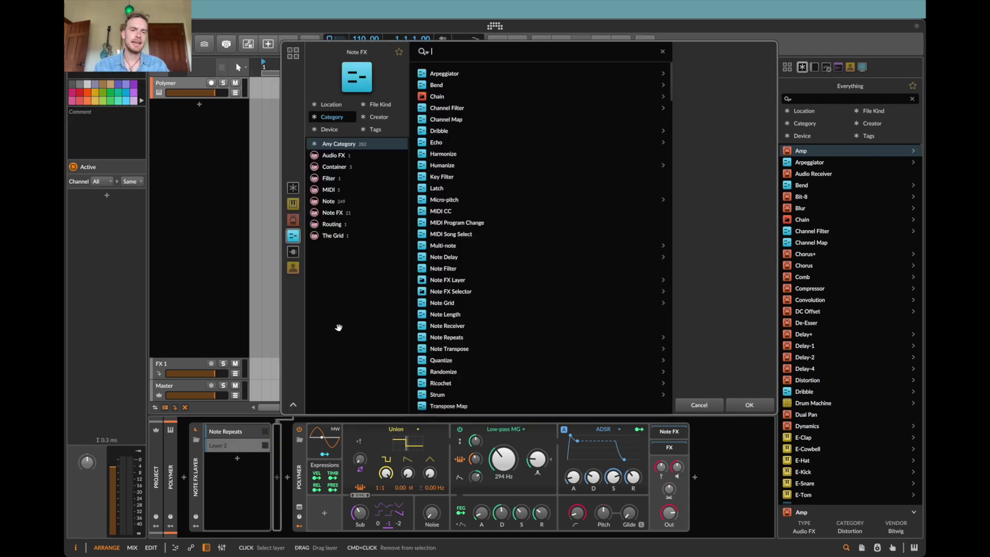
scroll(503, 177, "down", 15)
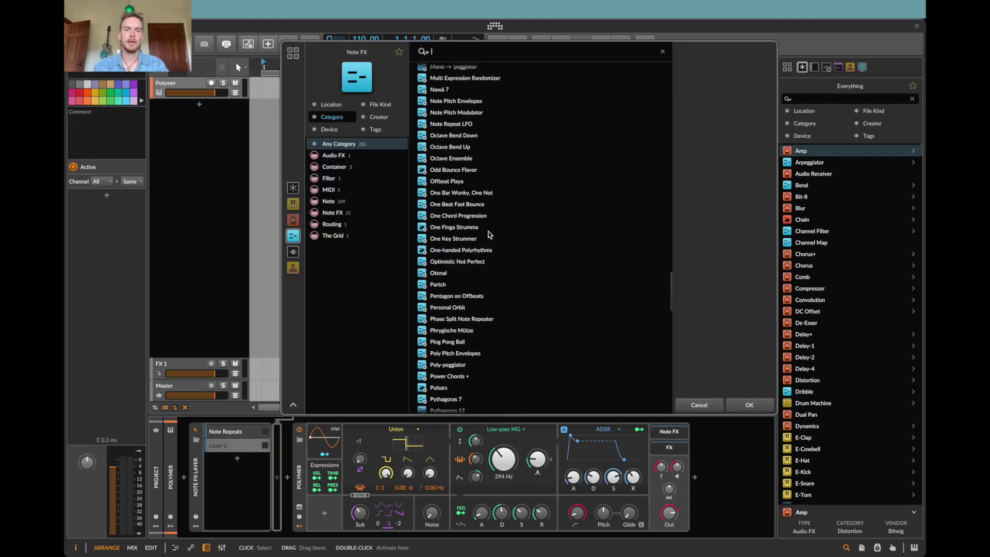
scroll(490, 235, "up", 15)
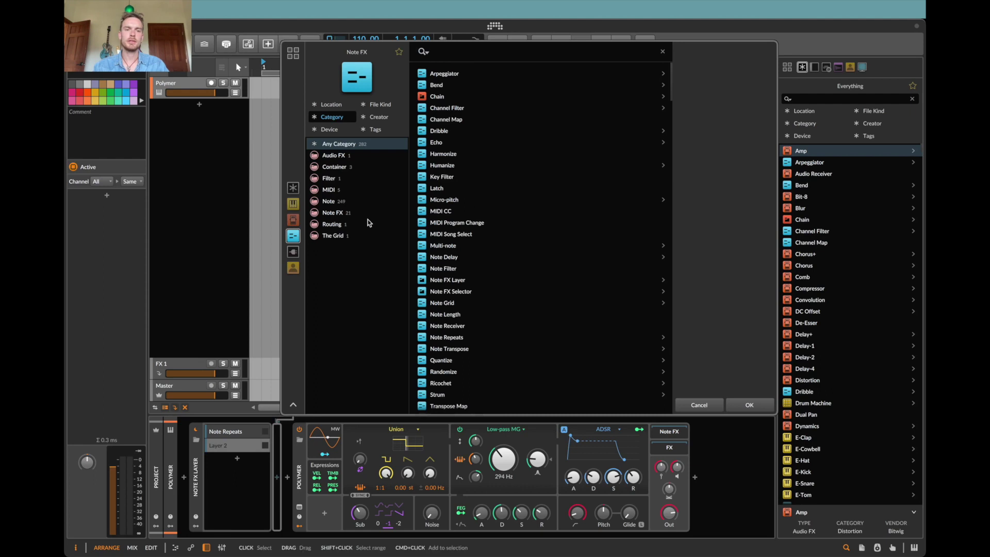
left_click(333, 213)
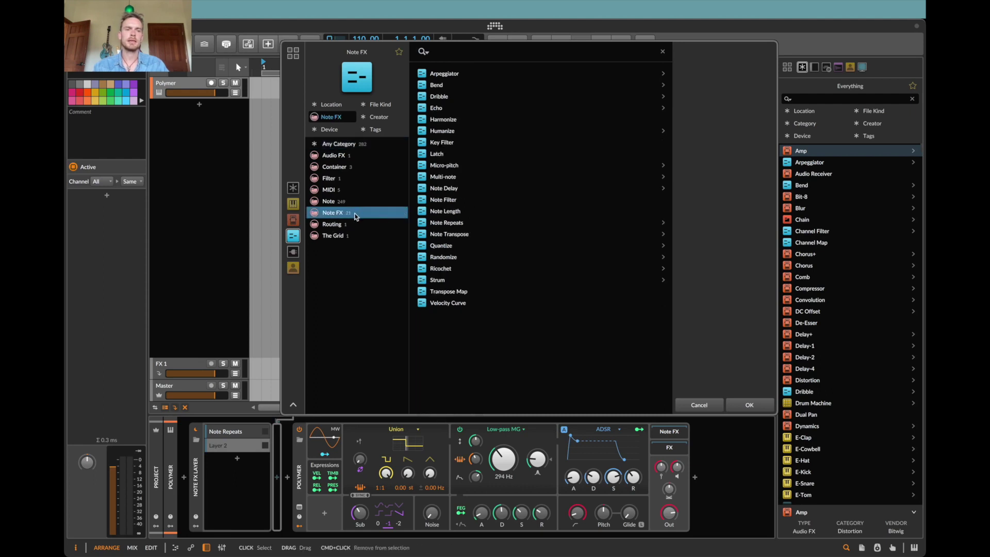
- Use the current selections as the browser's default for the new Note Layer context, and close the browser
right_click(353, 324)
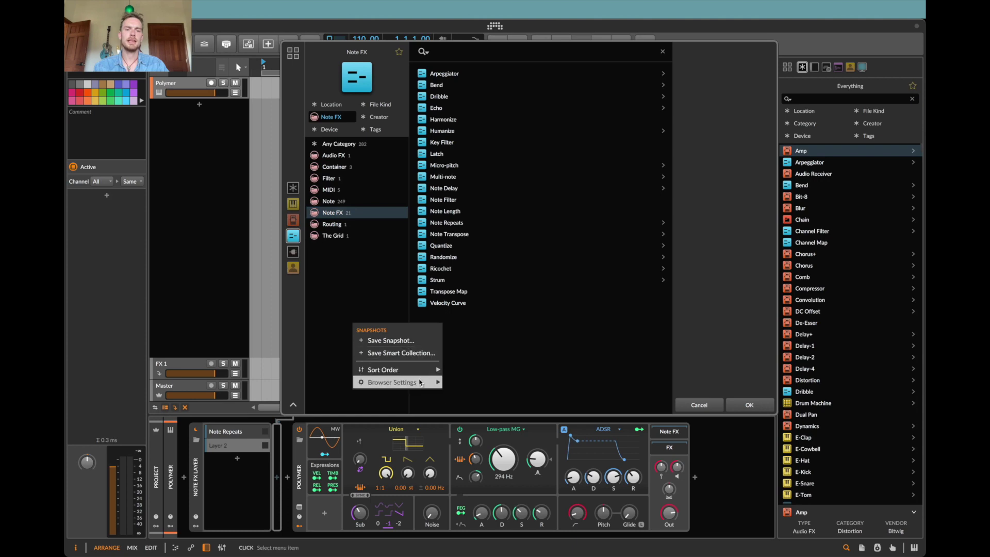
mouse_move(420, 382)
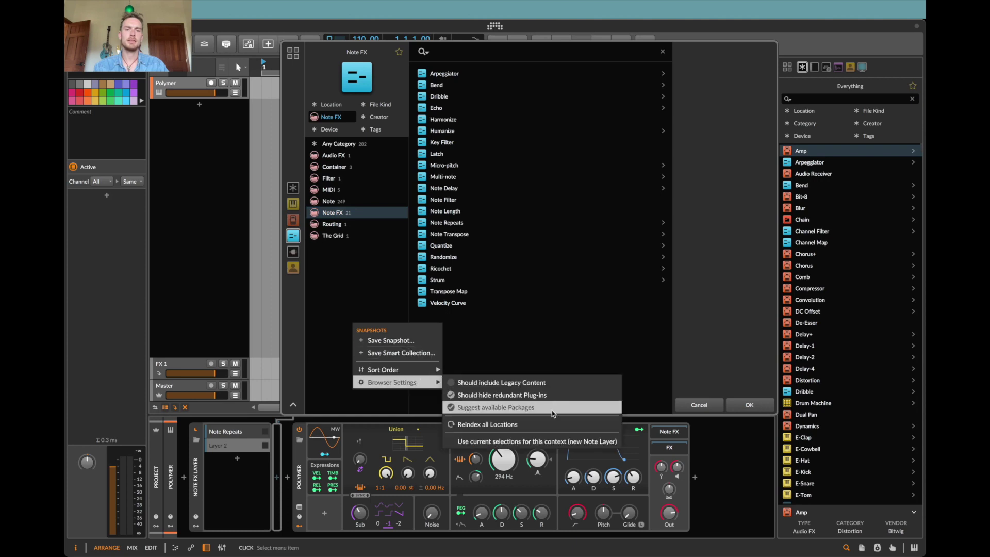
left_click(612, 442)
key("Escape")
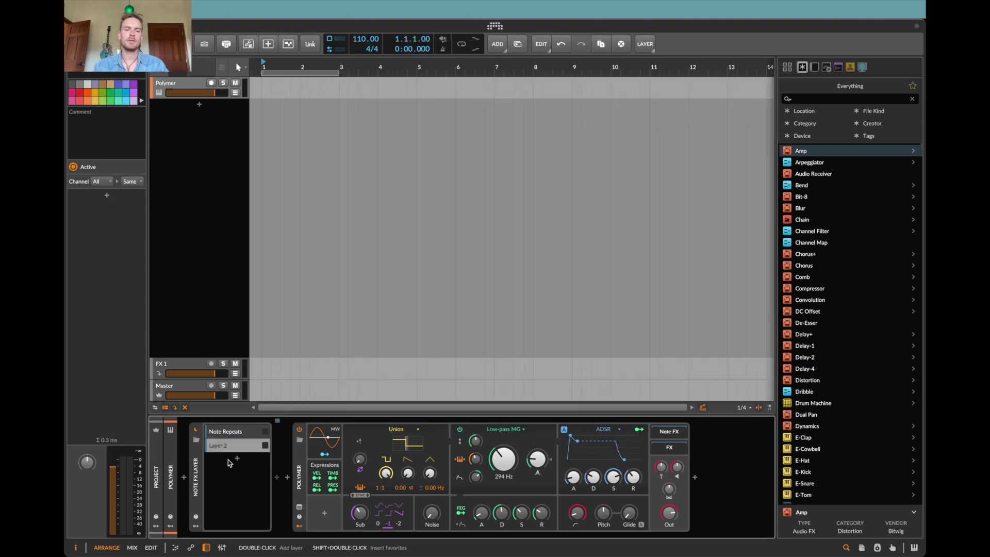
- Add two more layers to the Note FX Layer device, one with Note Filter and one with Echo
left_click(238, 459)
key("Return")
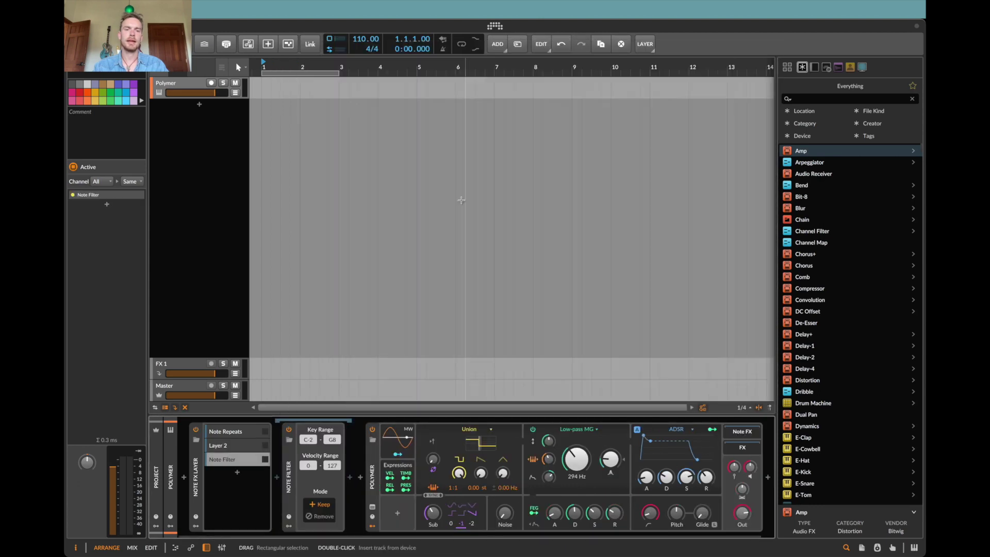
left_click(239, 473)
left_click(521, 107)
key("Return")
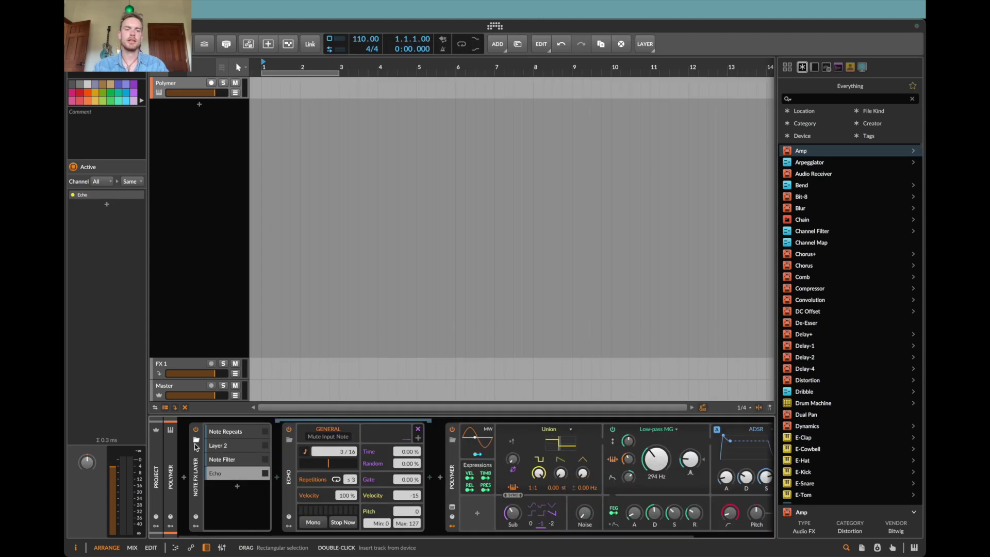
- Delete all layers inside the Note FX Layer device and remove the device itself from the Polymer track
left_click(240, 439)
key("Delete")
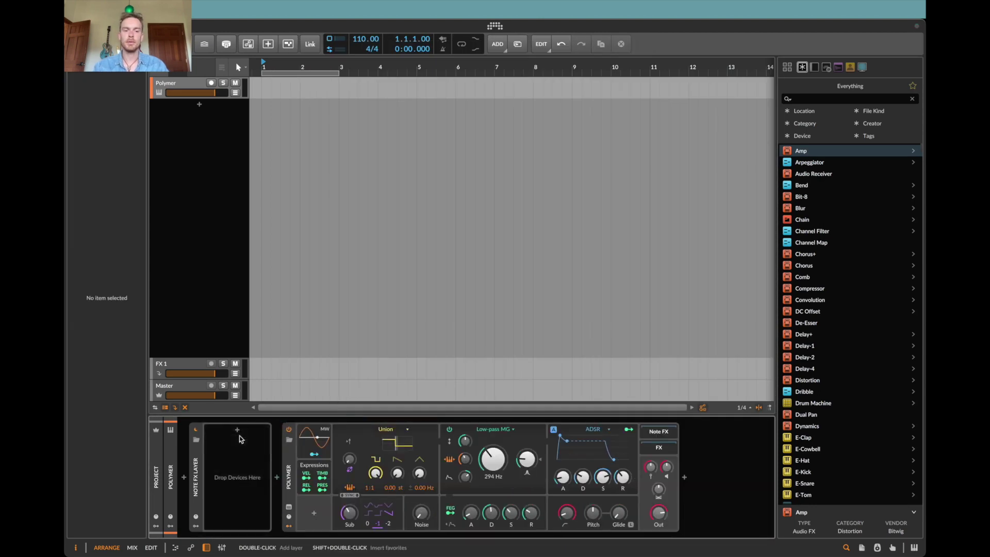
left_click(197, 485)
key("Delete")
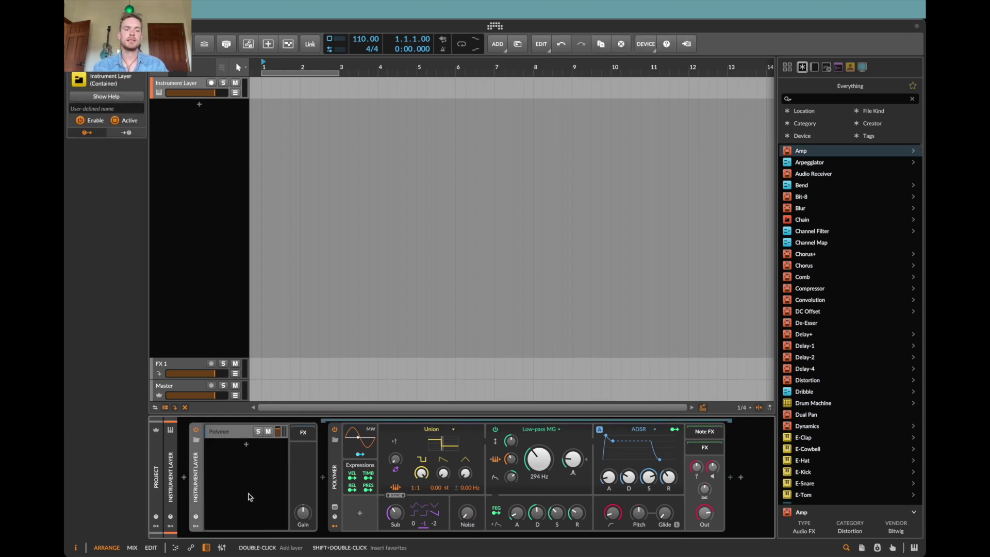
- Add a second layer to the Instrument Layer device and filter its browser to the Devices and Plug-ins file kinds
left_click(246, 445)
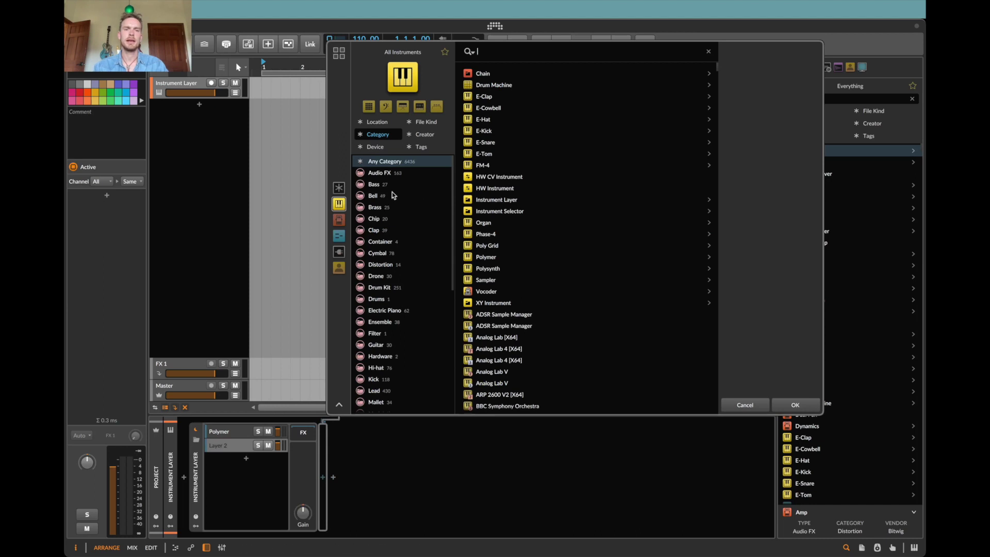
scroll(496, 104, "down", 15)
scroll(496, 109, "up", 15)
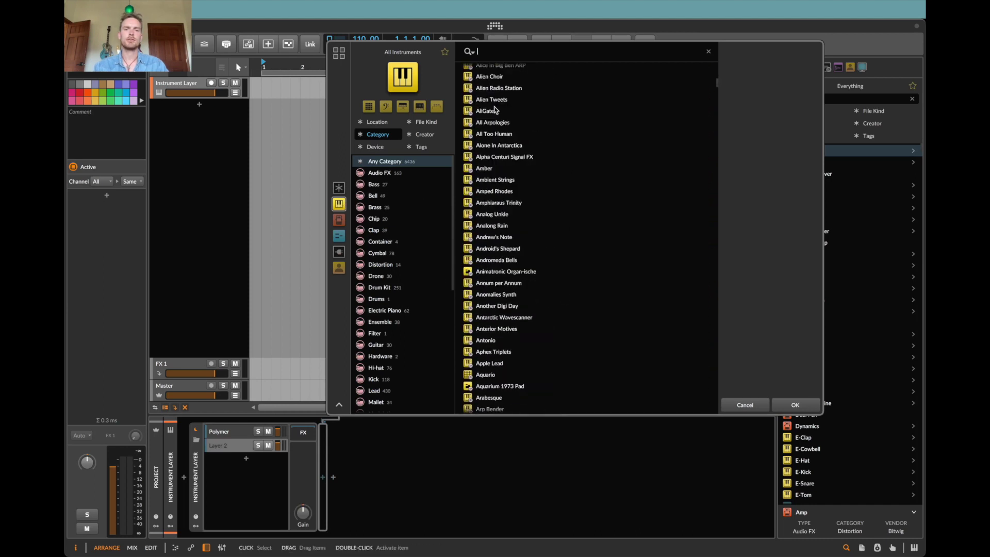
scroll(496, 115, "up", 10)
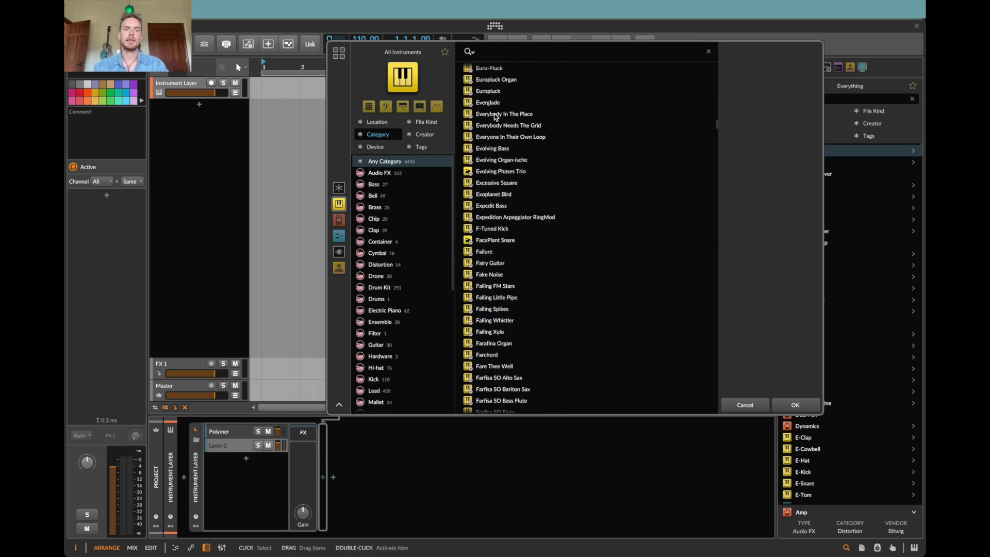
scroll(495, 117, "up", 15)
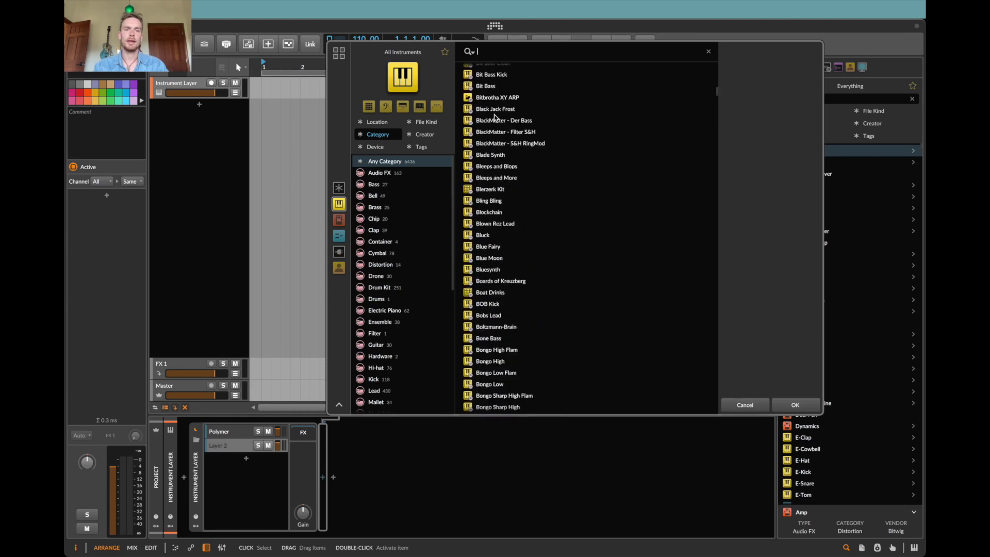
left_click(417, 124)
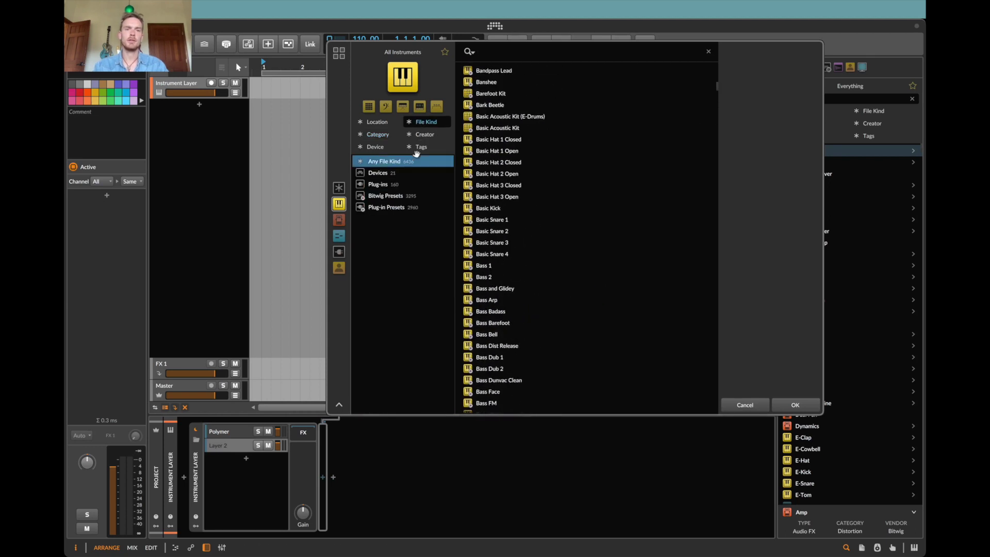
left_click(383, 161)
left_click(384, 172, "super")
scroll(546, 146, "down", 10)
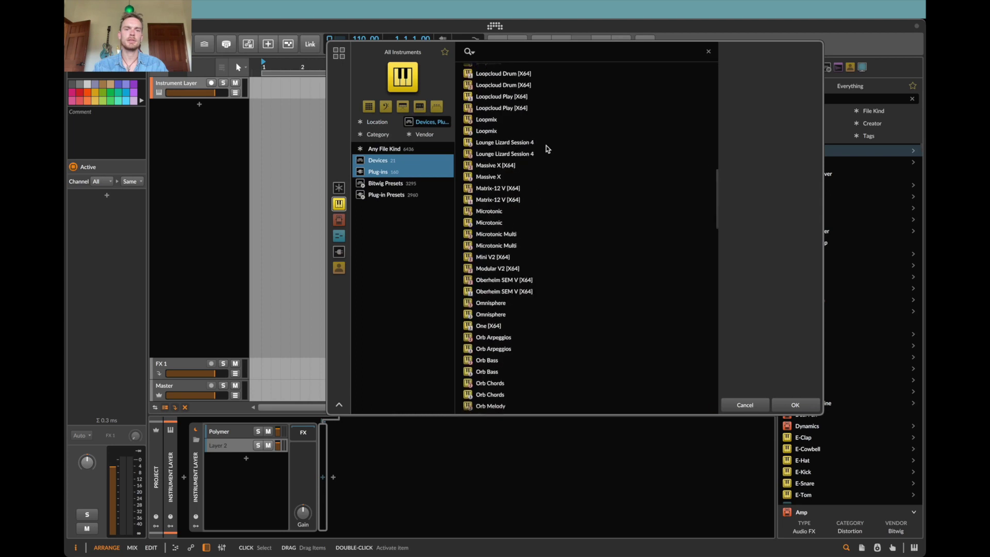
scroll(547, 145, "up", 10)
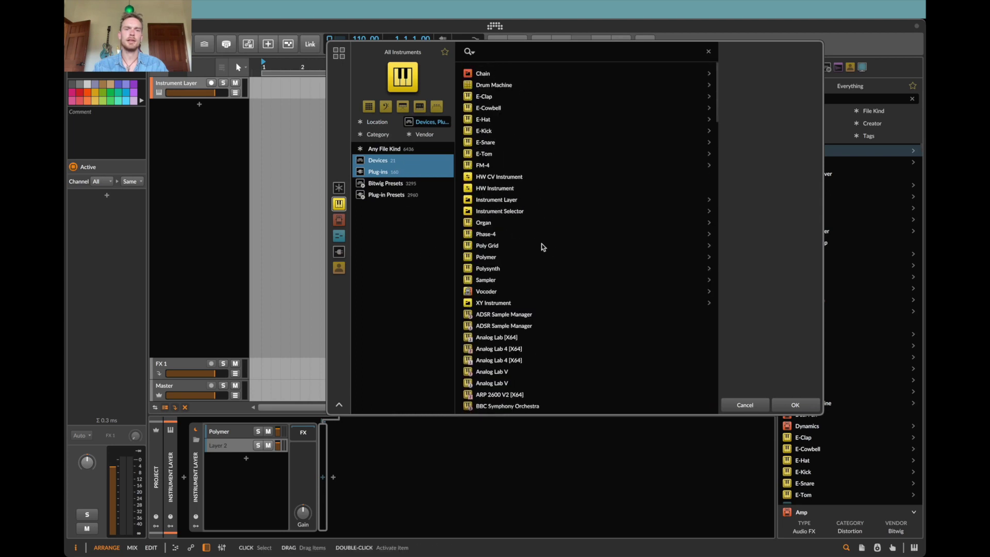
- Use the current selections as the browser's default for the new Instrument Layer context
right_click(369, 89)
mouse_move(415, 145)
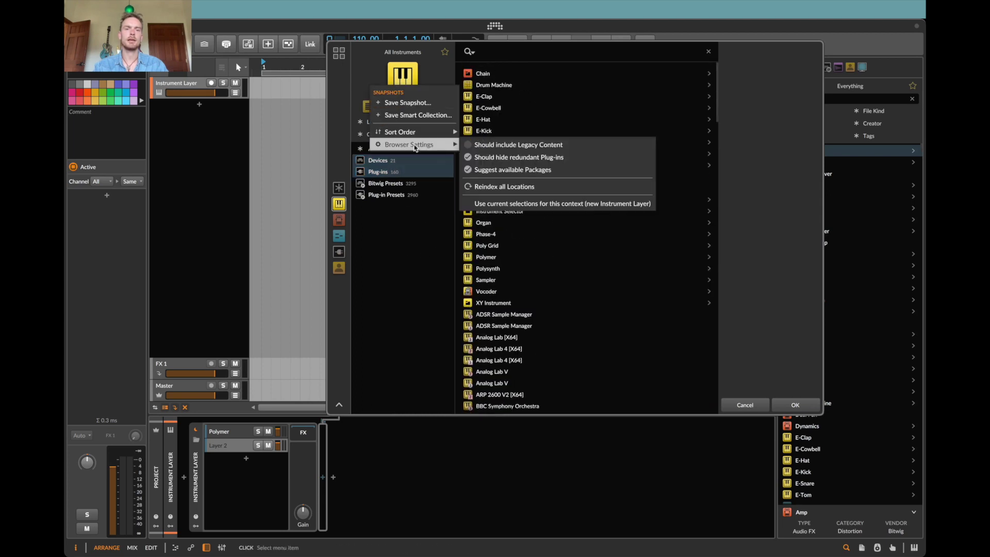
left_click(613, 209)
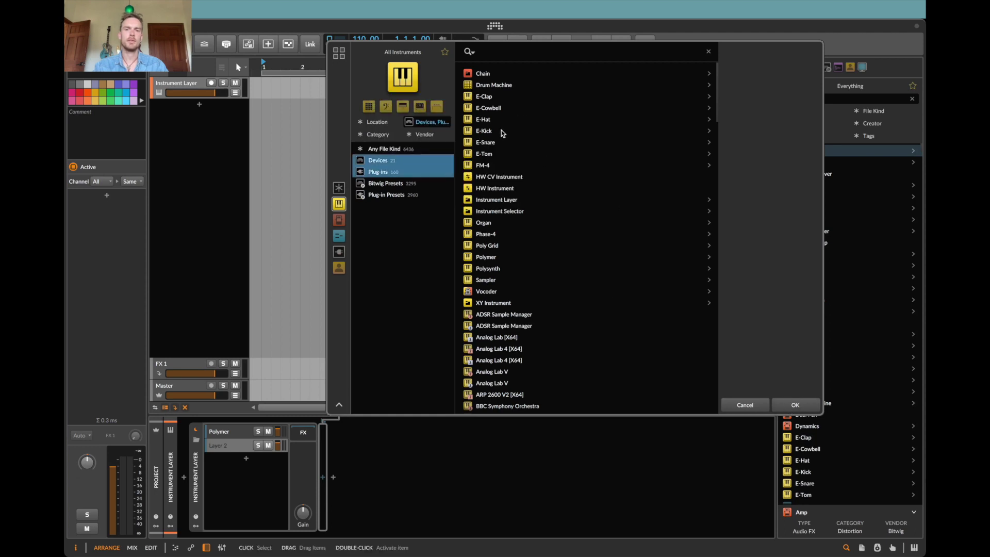
- Insert E-Hat in the Instrument Layer's second layer and Lounge Lizard Session 4 in a new third layer
double_click(485, 119)
left_click(246, 458)
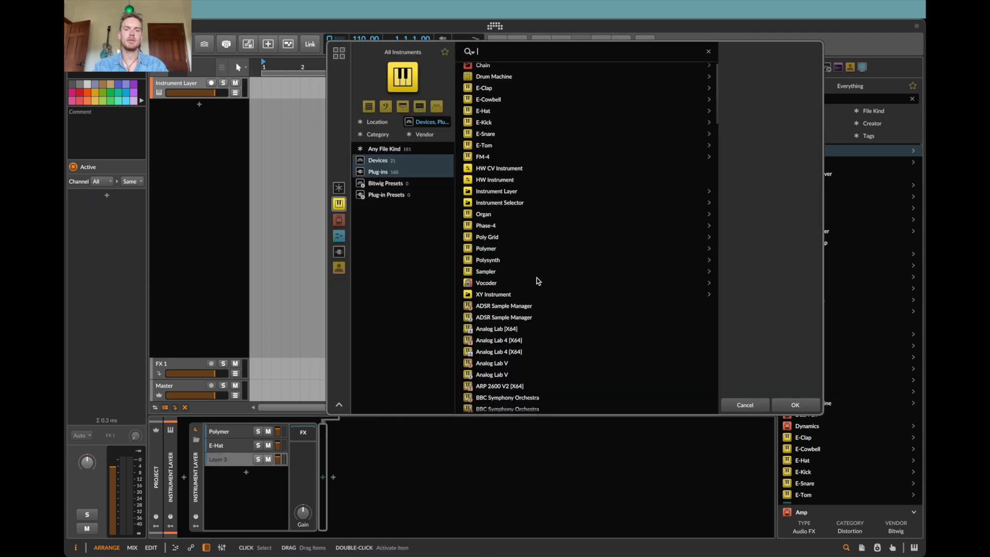
scroll(538, 281, "down", 10)
double_click(516, 267)
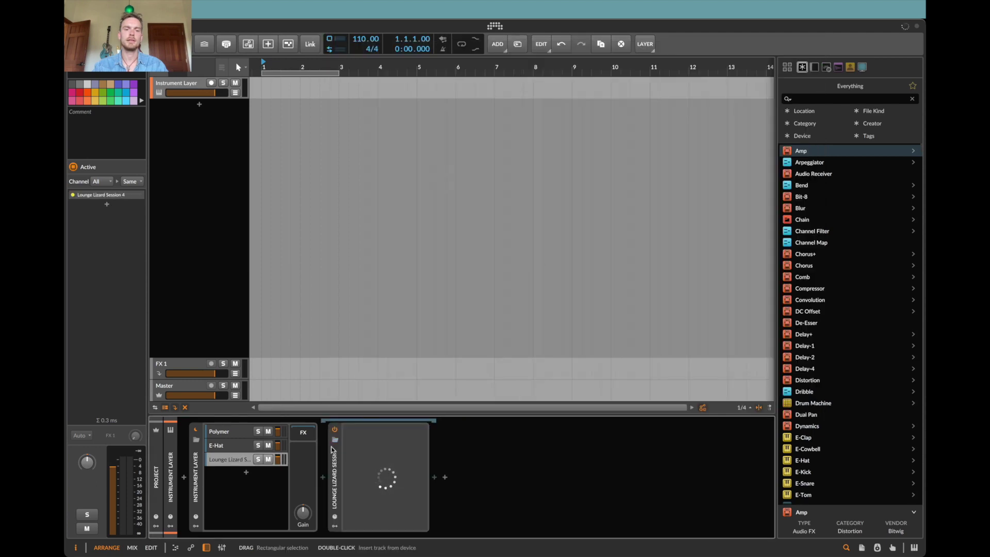
- Insert Reverb after the Instrument Layer device and group it into an FX Layer
left_click(195, 477)
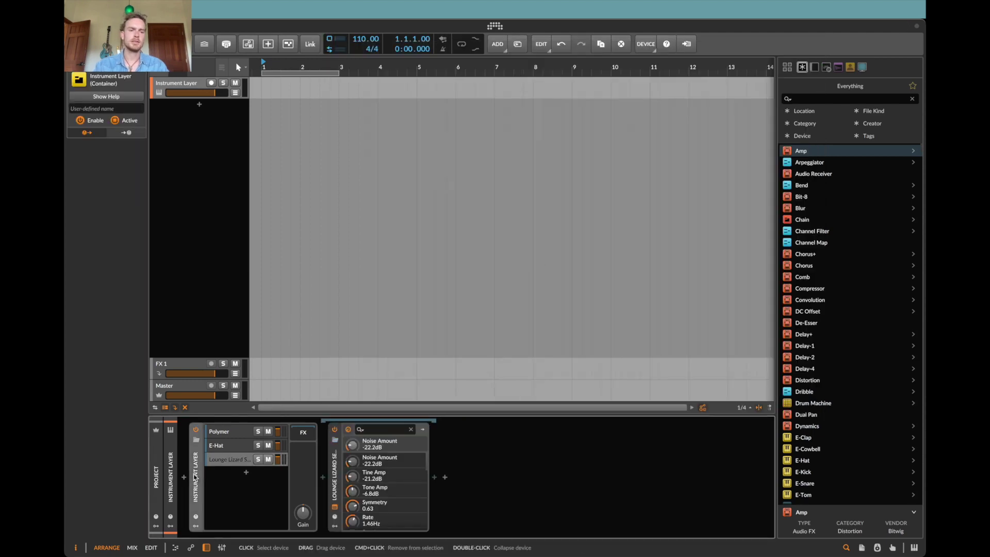
left_click(444, 477)
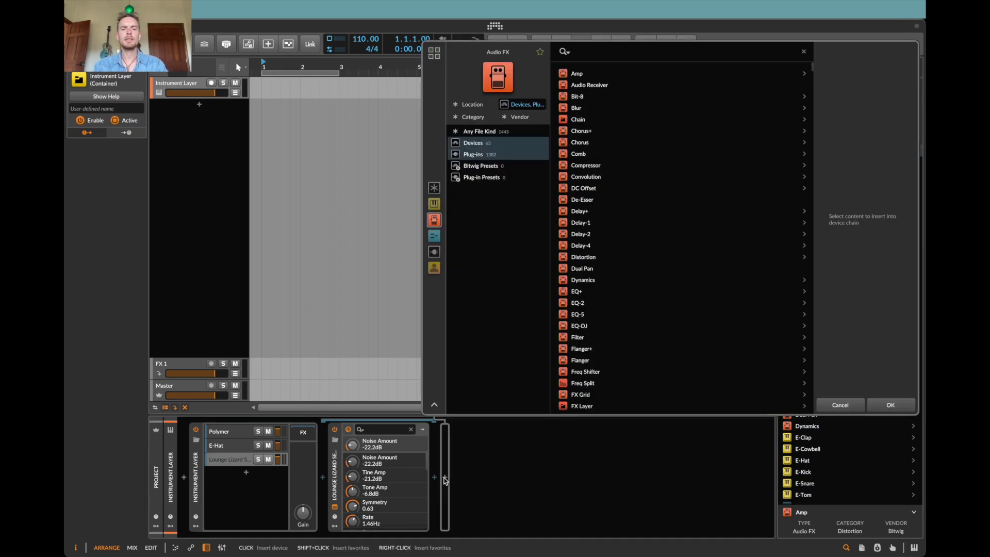
type("rev")
key("Return")
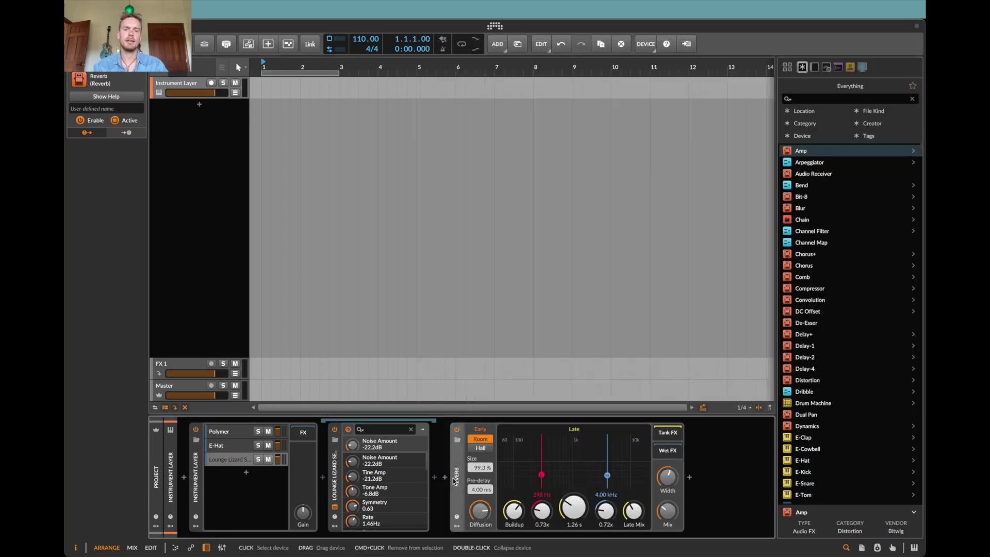
key("super+g")
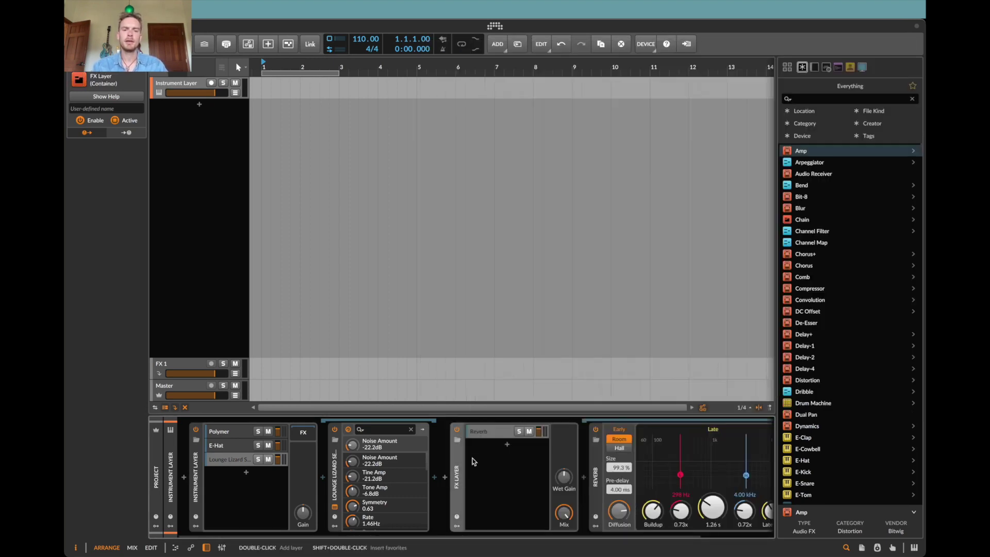
- Add a second layer to the FX Layer device and filter its browser to the Devices and Plug-ins file kinds
left_click(507, 444)
scroll(593, 206, "down", 15)
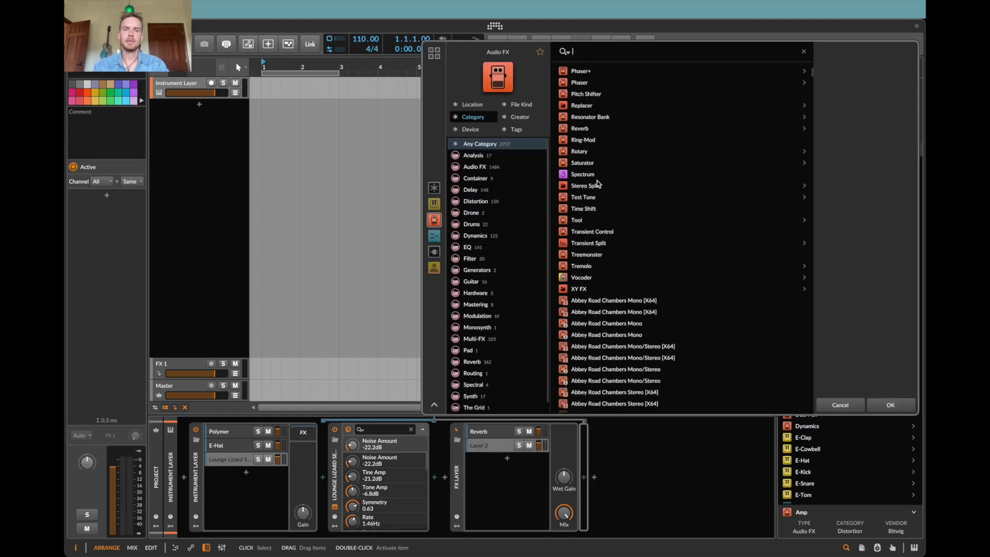
scroll(597, 186, "up", 15)
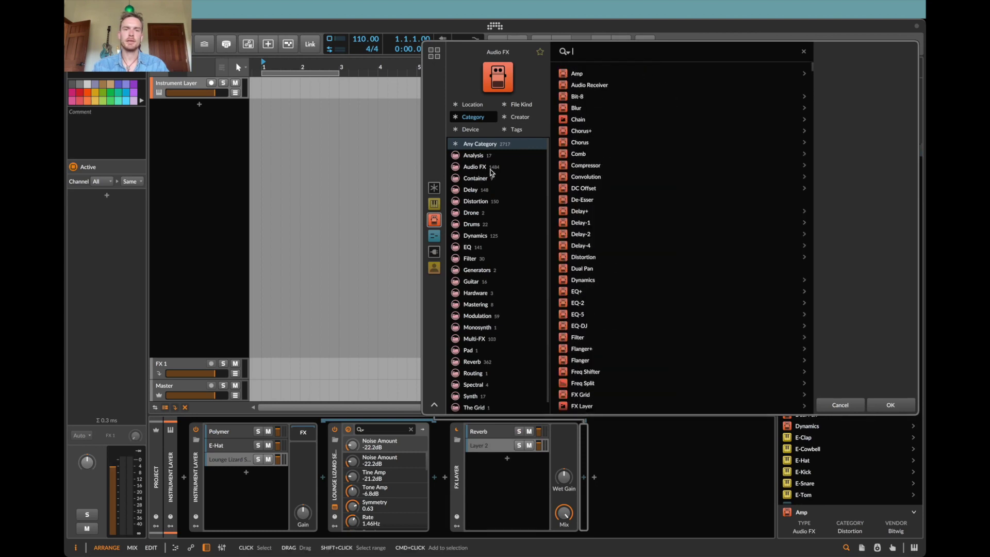
left_click(518, 104)
left_click(473, 143)
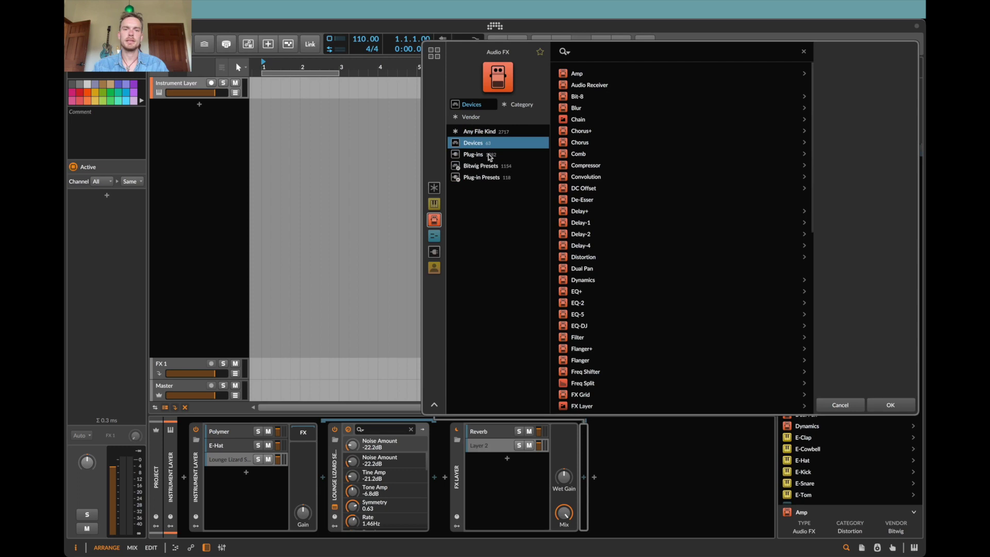
left_click(489, 155, "shift")
- Use the current selections as the browser's default for the new Audio Layer context
left_click(469, 74)
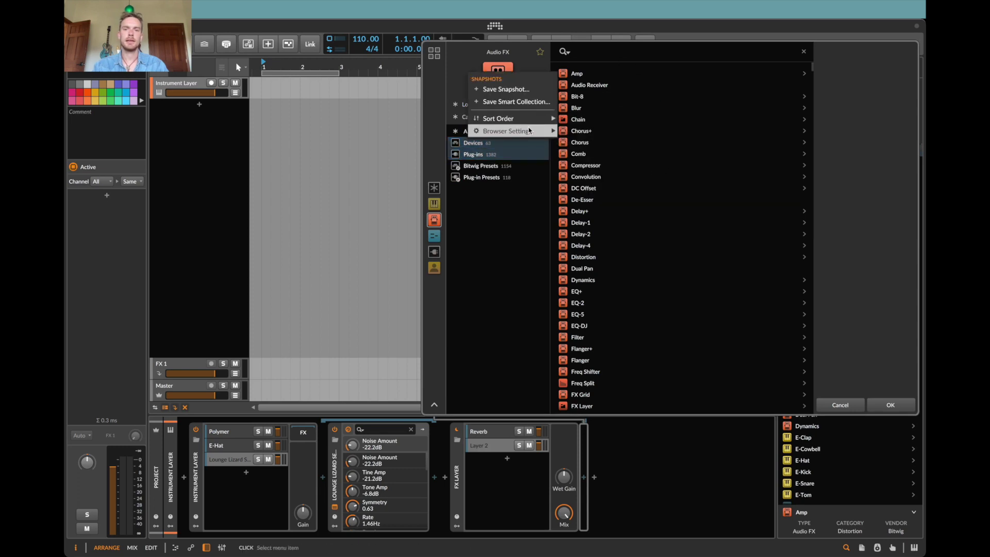
mouse_move(531, 132)
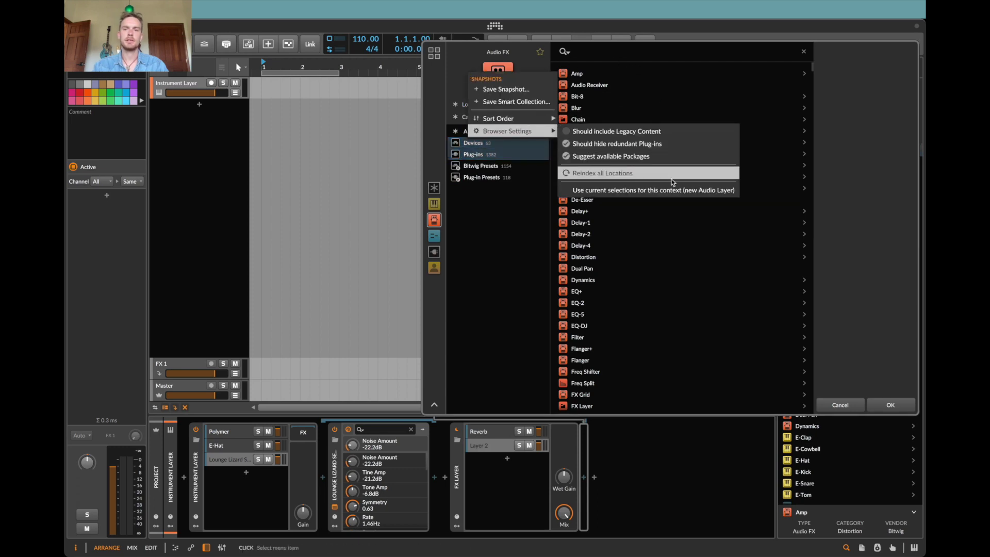
left_click(698, 190)
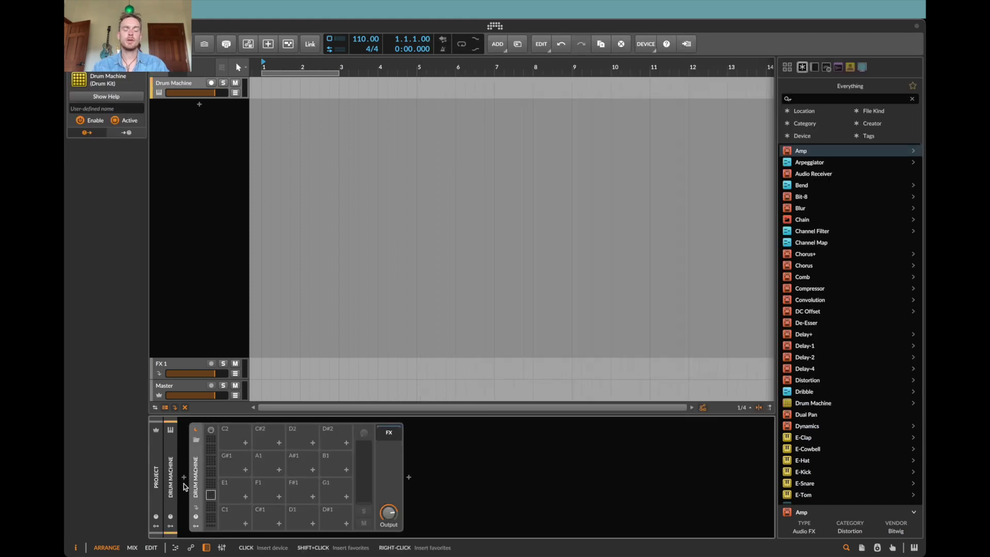
- Open the browser for the Drum Machine's C1 pad and look through the Drum Hits list
left_click(246, 524)
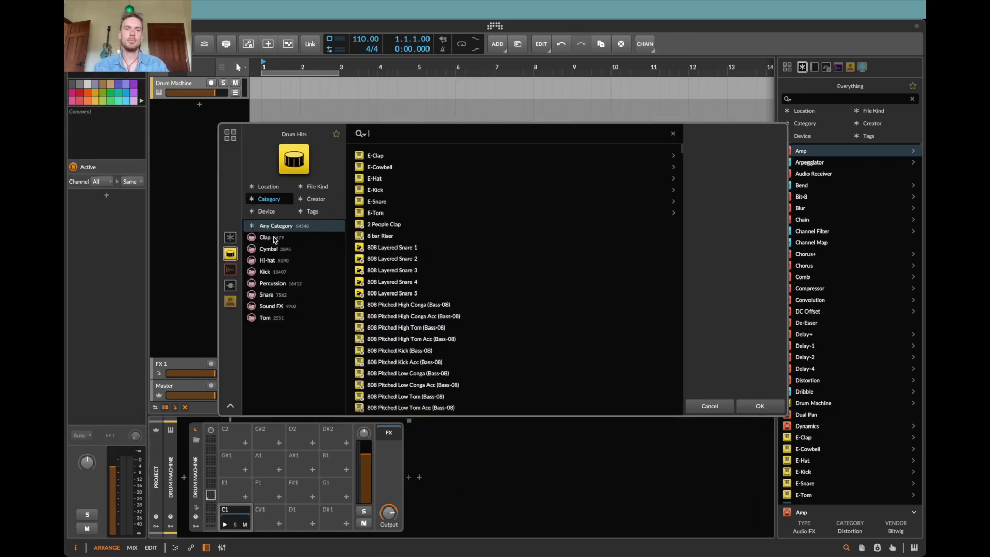
scroll(436, 240, "down", 15)
scroll(436, 246, "down", 15)
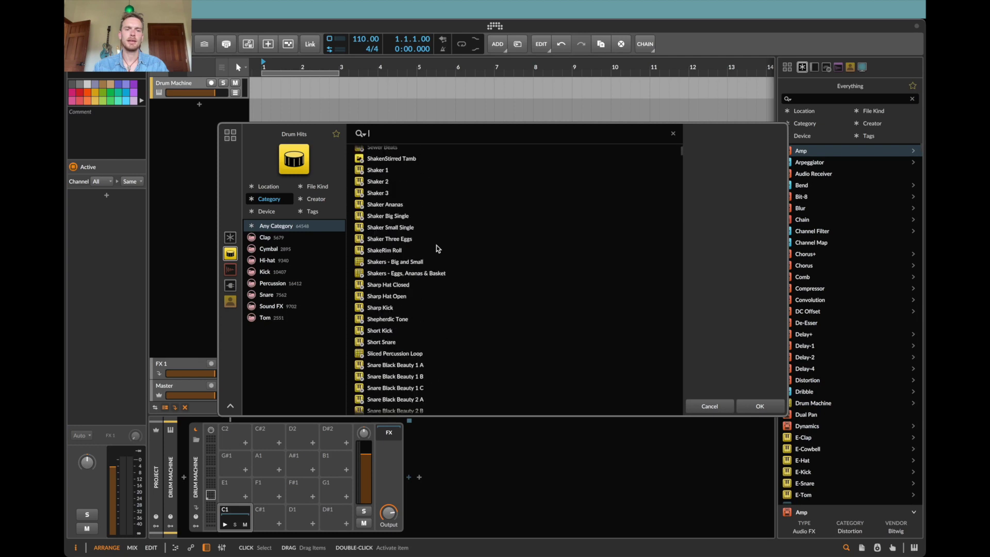
left_click_drag(679, 174, 684, 136)
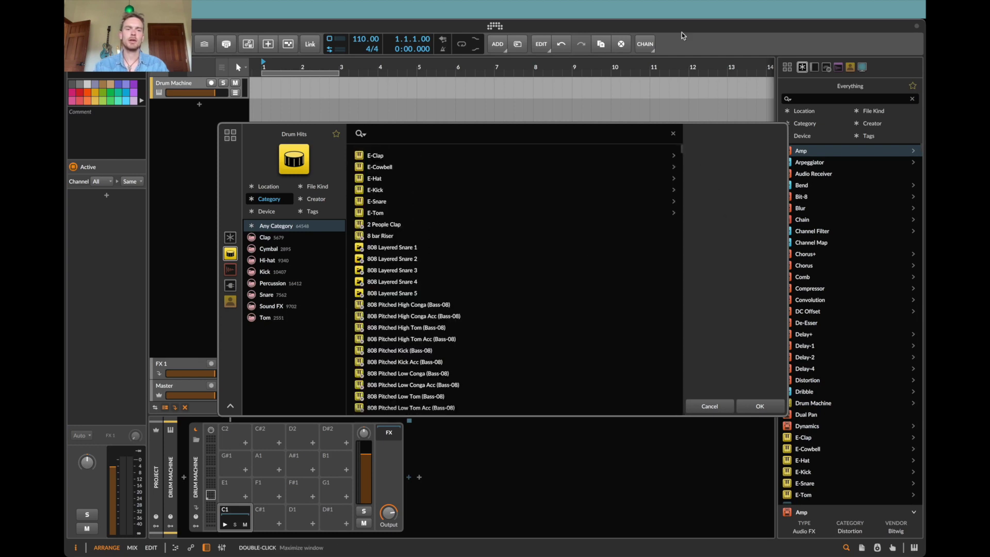
- Filter the C1 pad's browser to Samples in the One Shots folder of Sound Content and expand its subfolders
left_click(230, 269)
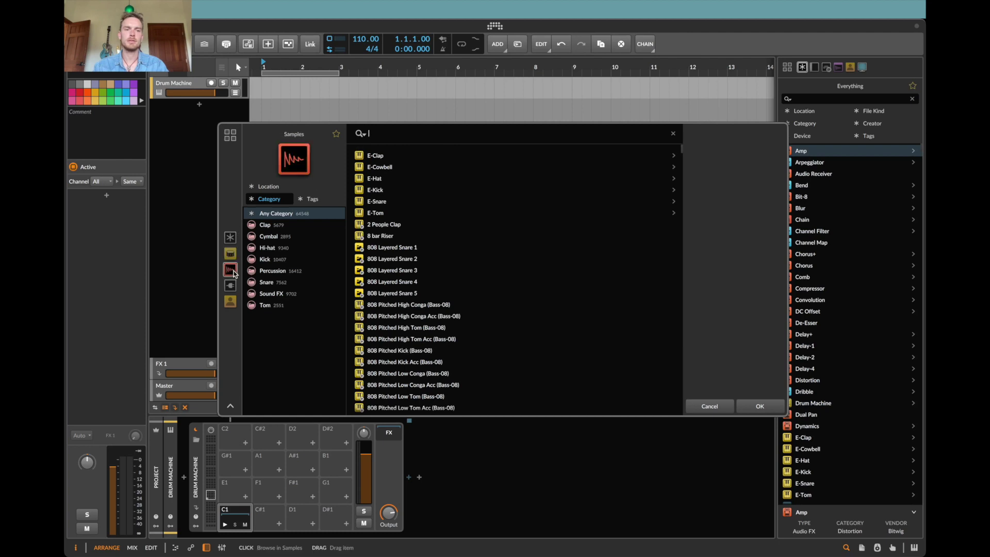
left_click(250, 260)
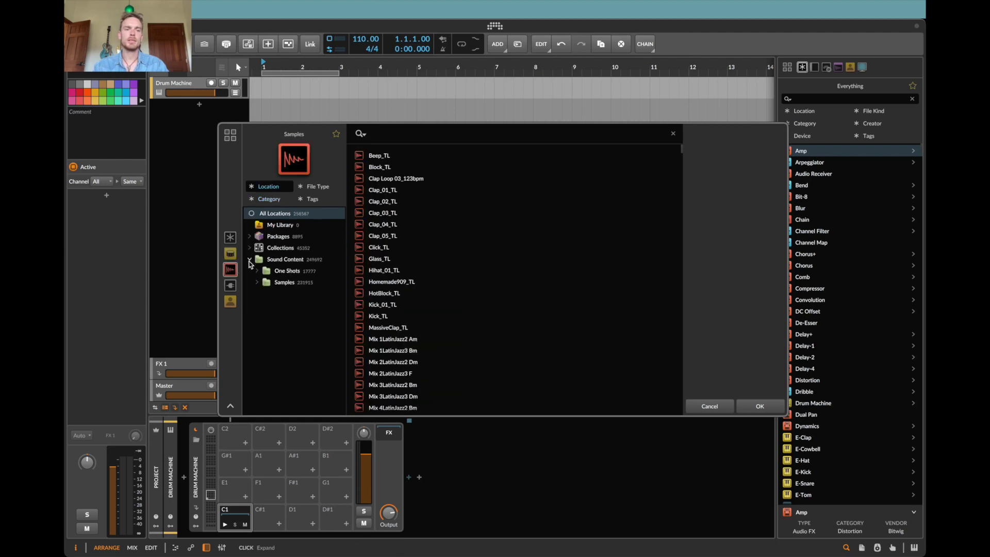
left_click(280, 272)
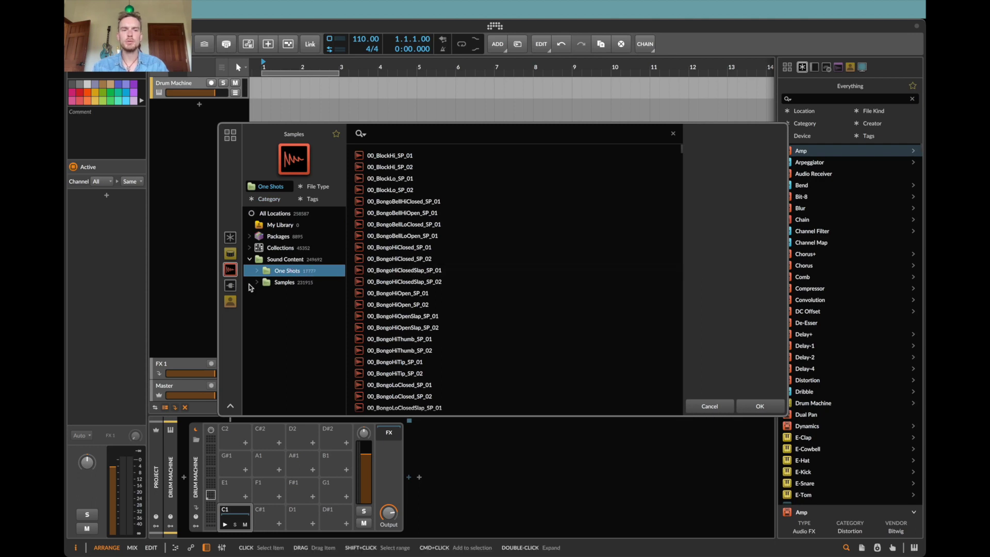
left_click(257, 271)
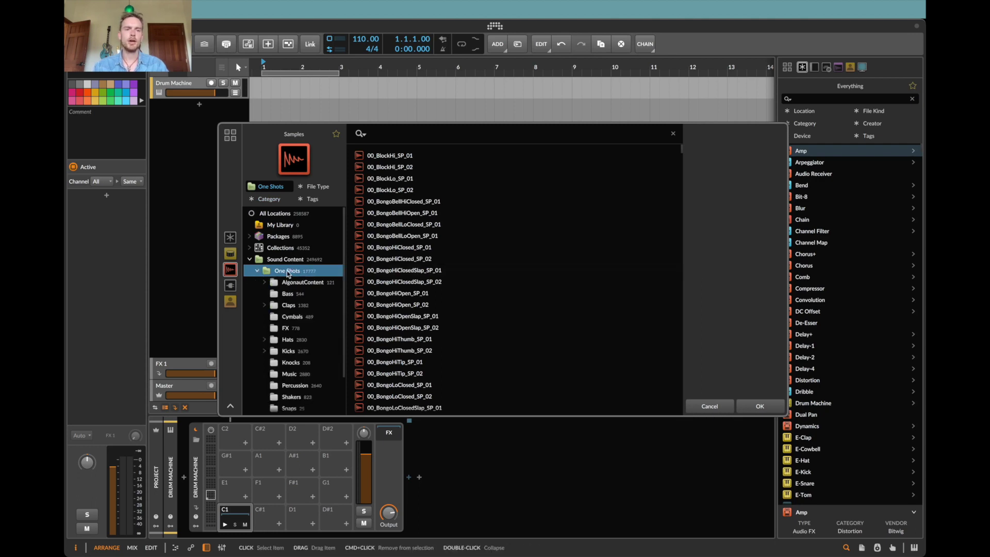
scroll(281, 269, "down", 2)
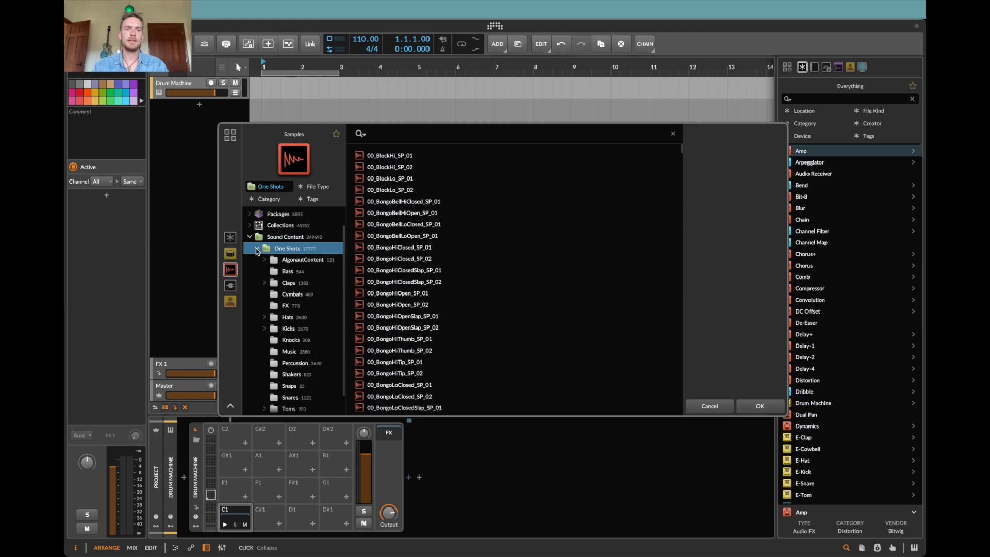
scroll(257, 251, "down", 1)
- Use the current selections as the default for adding a Drum Pad, and load 00_BongoBellLoOpen_SP_01 into the C1 pad
left_click(259, 156)
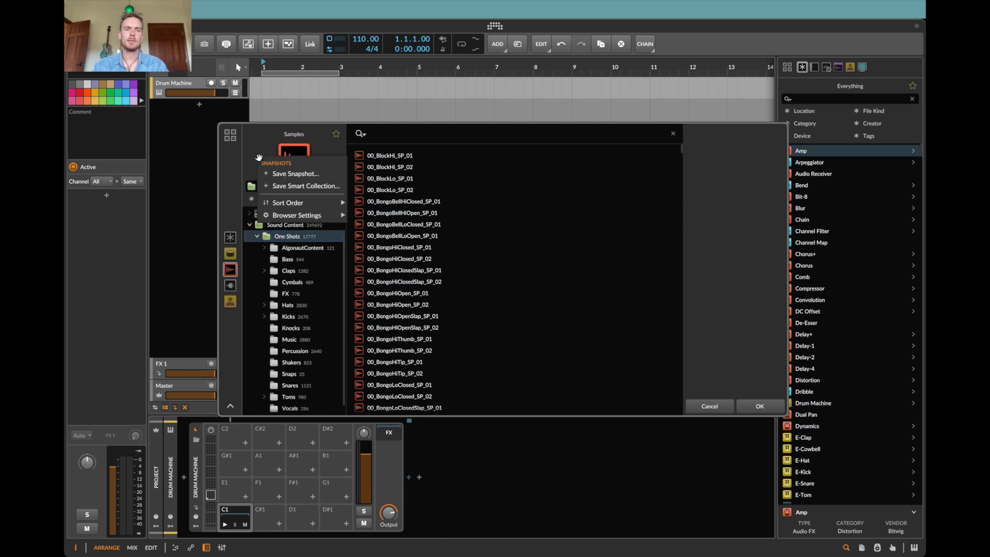
mouse_move(304, 215)
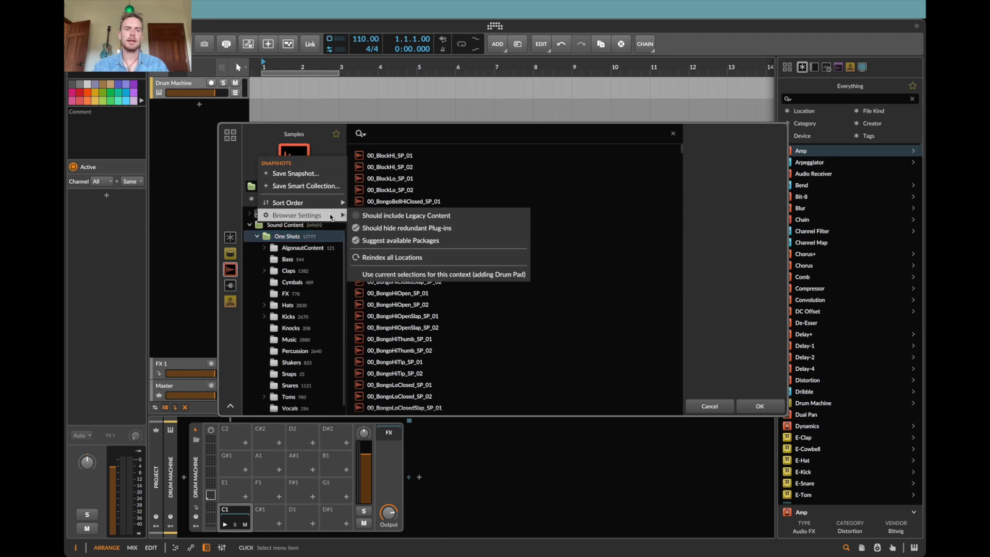
left_click(499, 275)
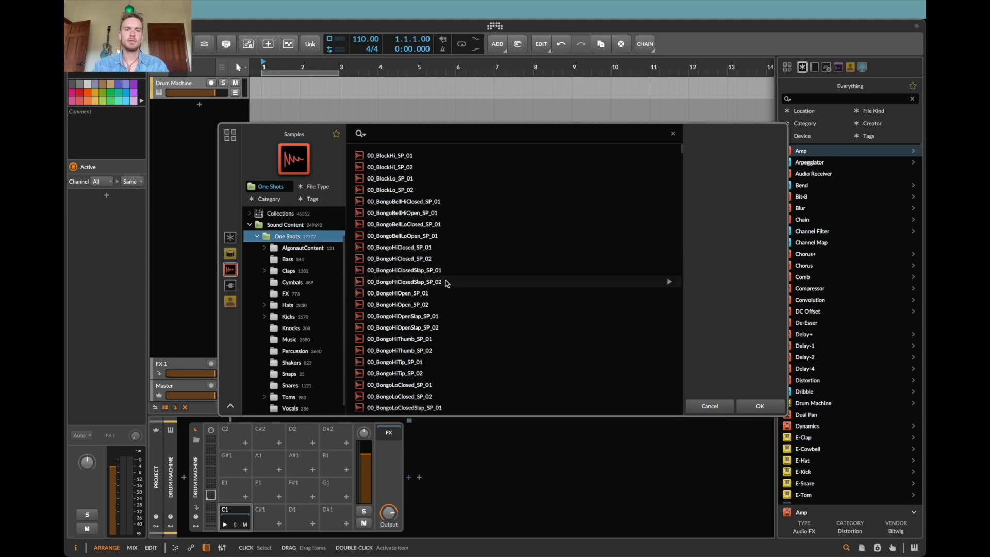
left_click(430, 236)
double_click(430, 236)
- Browse the Shakers, Knocks and Kicks one-shot folders and the Drum Hits source for the C#1 pad, and cancel the browser
left_click(279, 523)
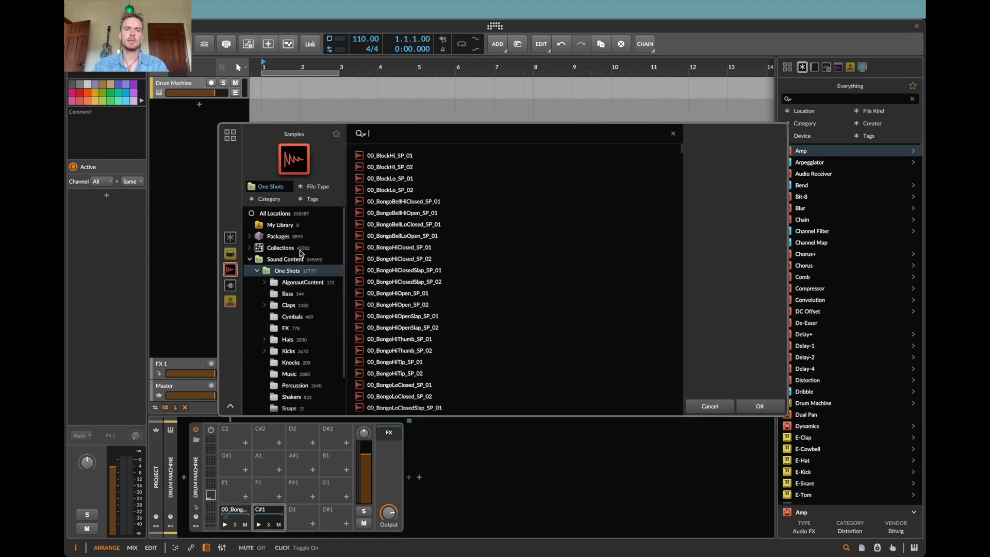
scroll(298, 281, "down", 2)
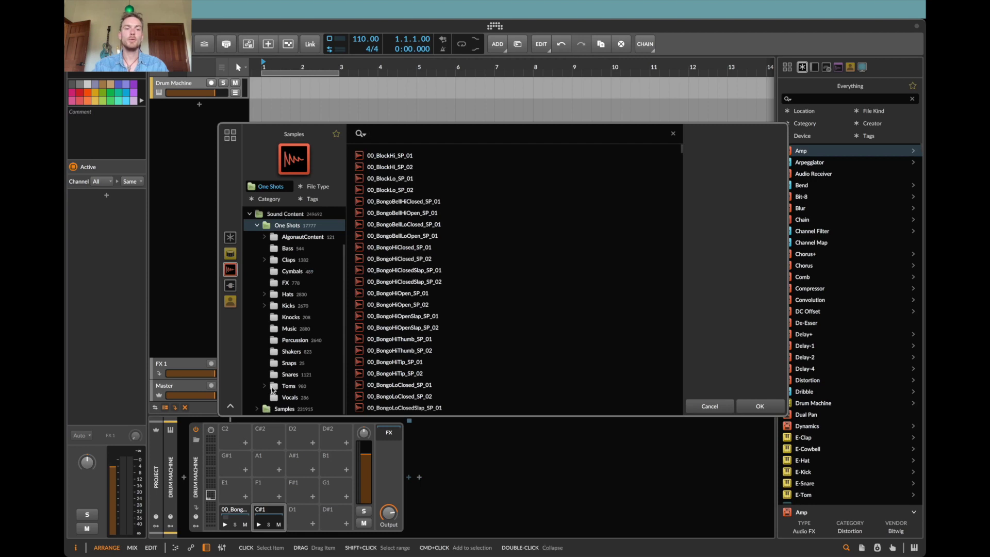
left_click(292, 352)
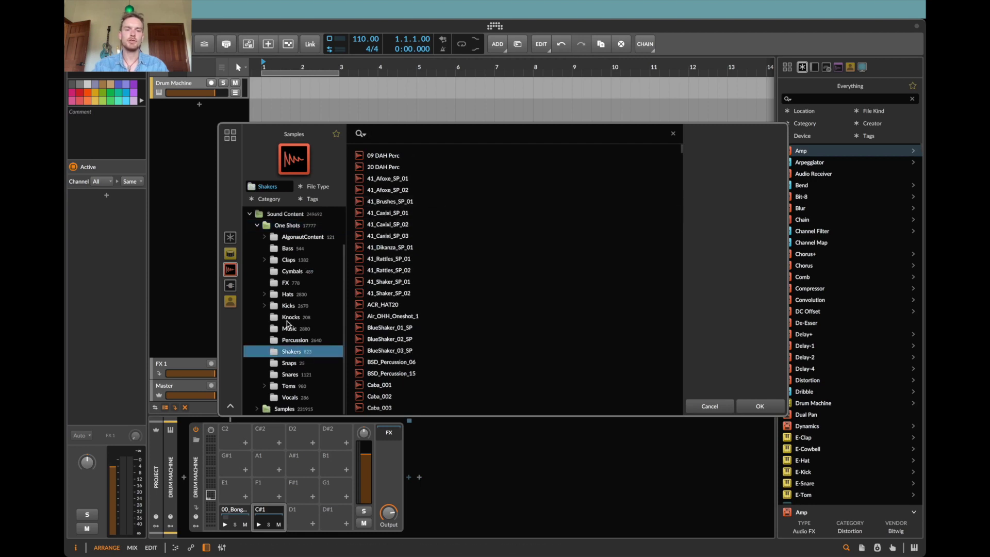
left_click(289, 318)
left_click(288, 306)
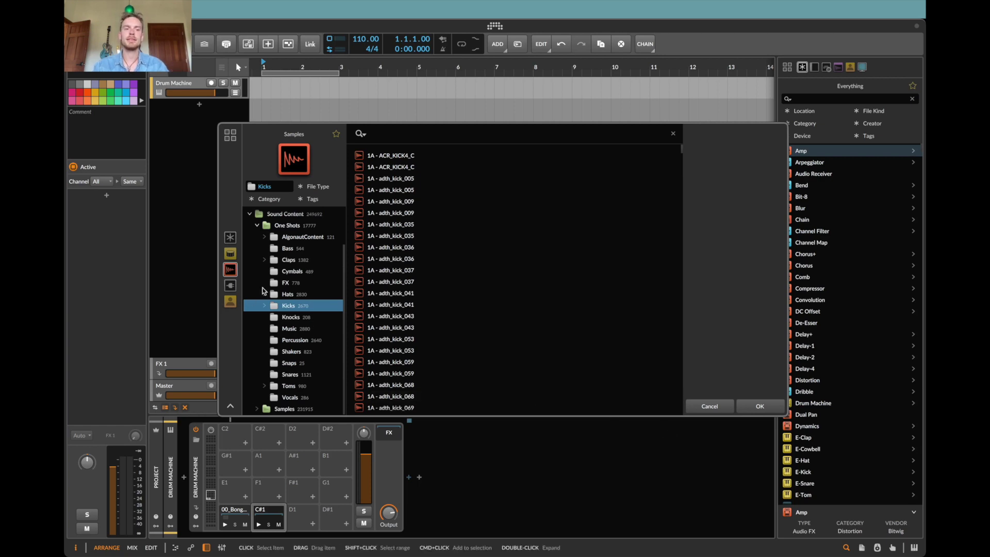
left_click(230, 253)
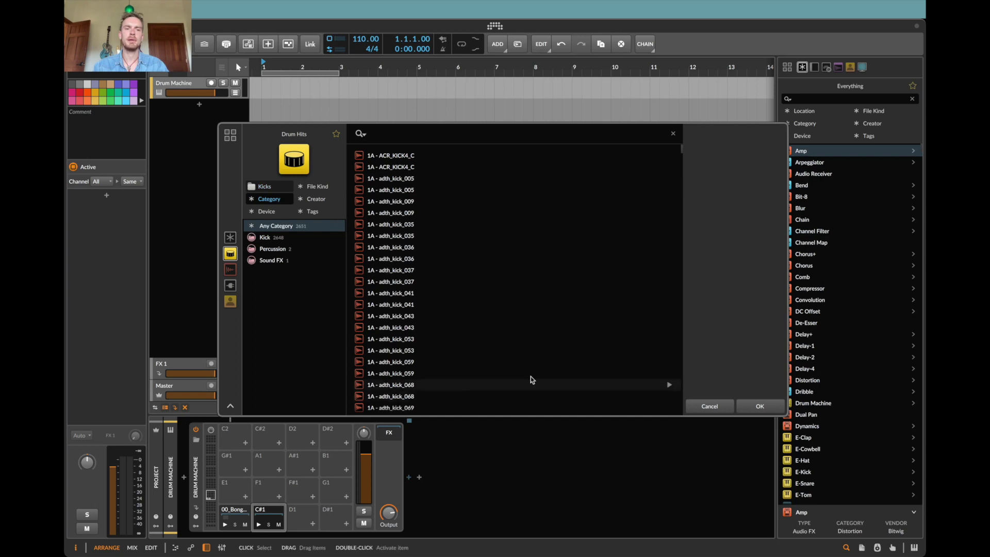
left_click(719, 407)
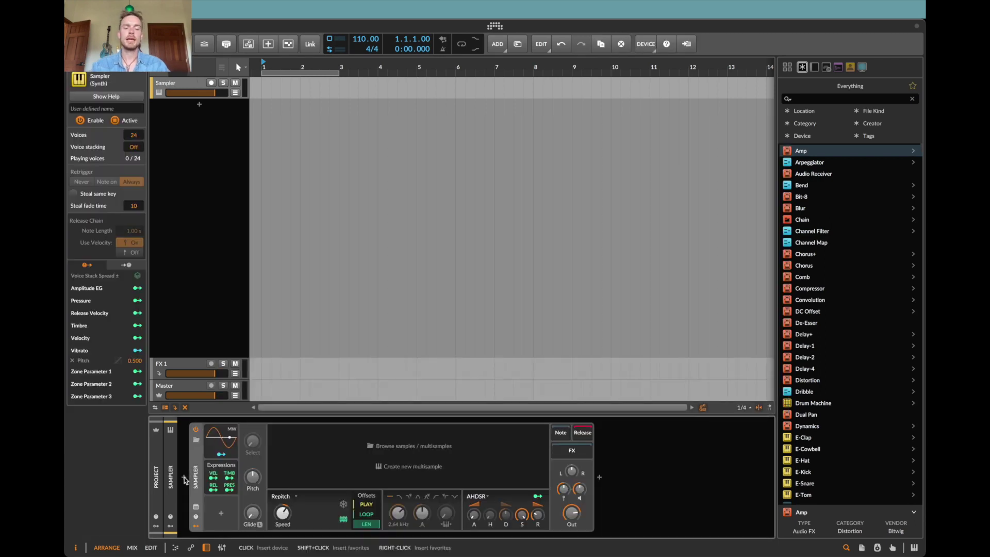
- Browse for content for the empty Sampler and filter the browser to Samples in the Sound Content location
left_click(405, 449)
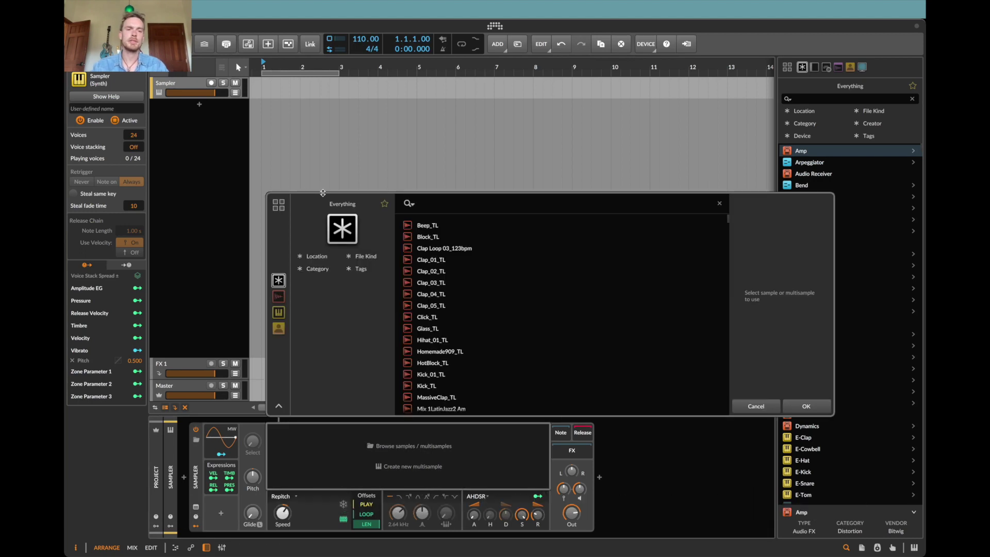
left_click_drag(323, 193, 239, 92)
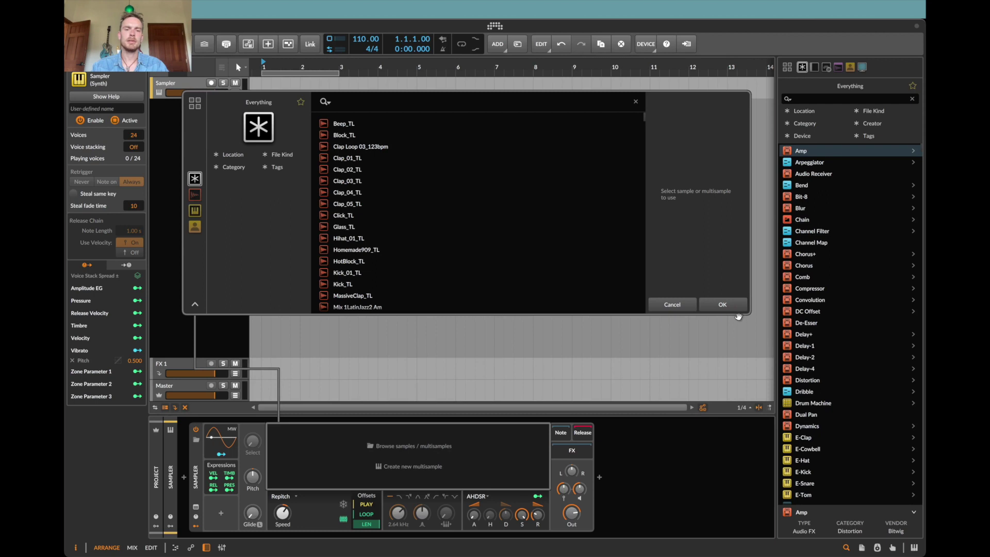
left_click(194, 195)
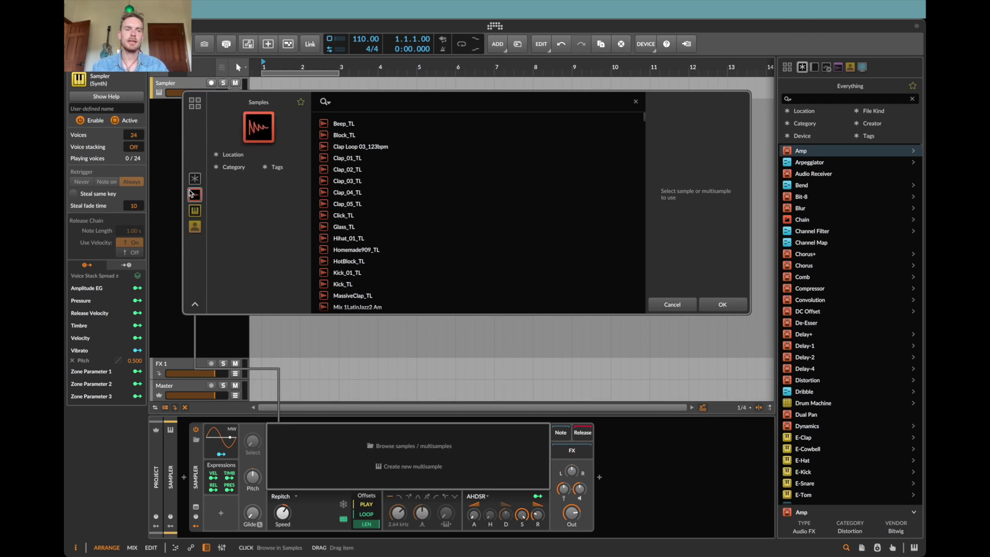
left_click(232, 154)
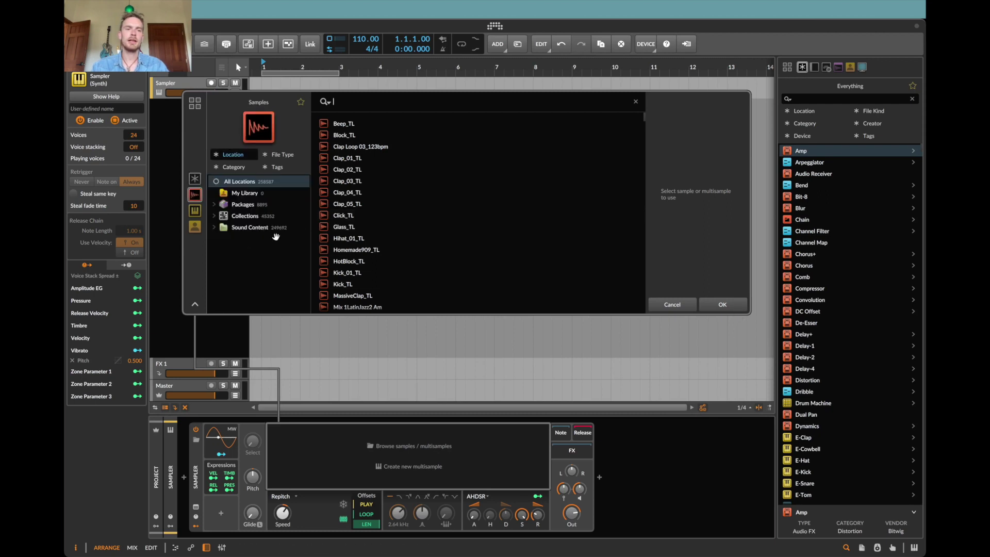
left_click(255, 229)
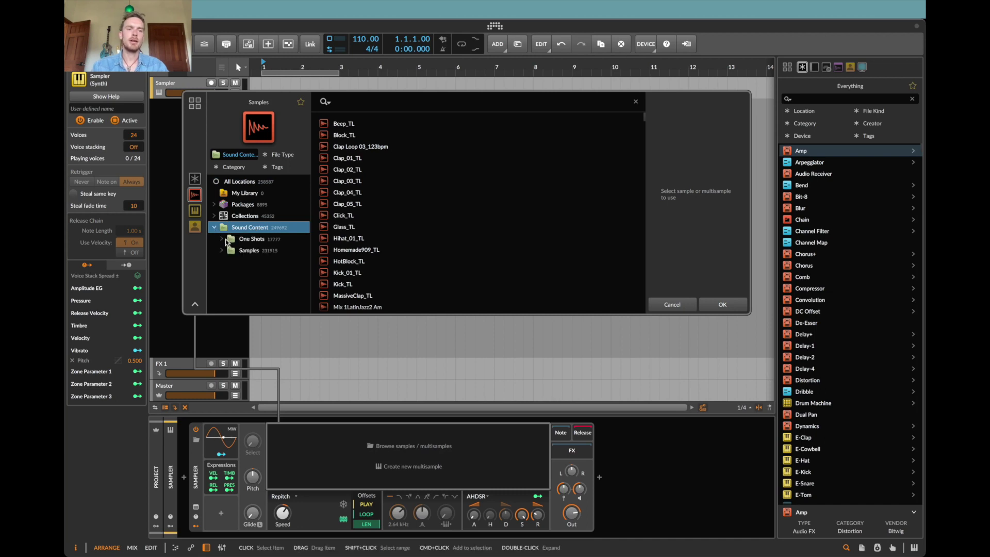
- Expand the One Shots and Samples folders under Sound Content and enlarge the browser window to fit the whole folder tree
left_click(222, 251)
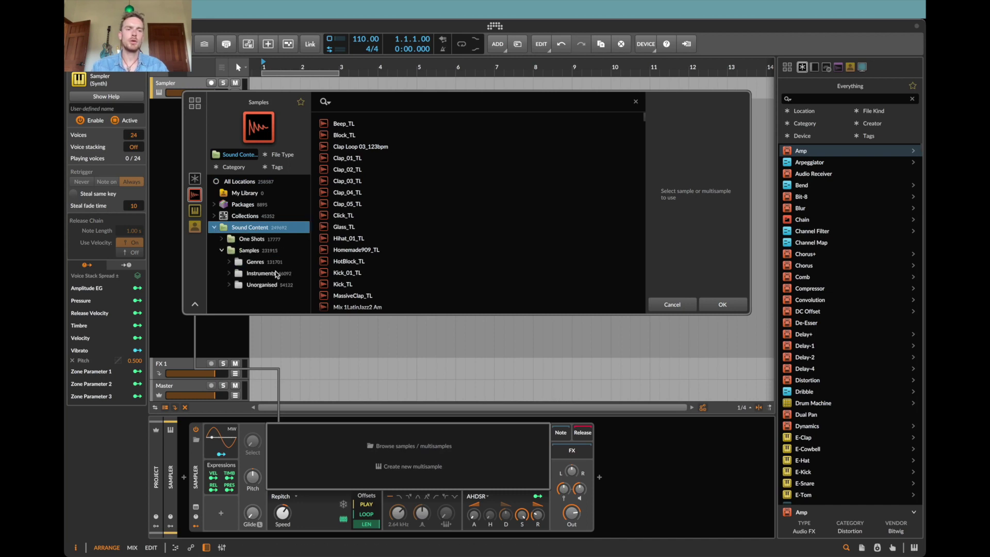
left_click(229, 274)
left_click(229, 273)
left_click(222, 251)
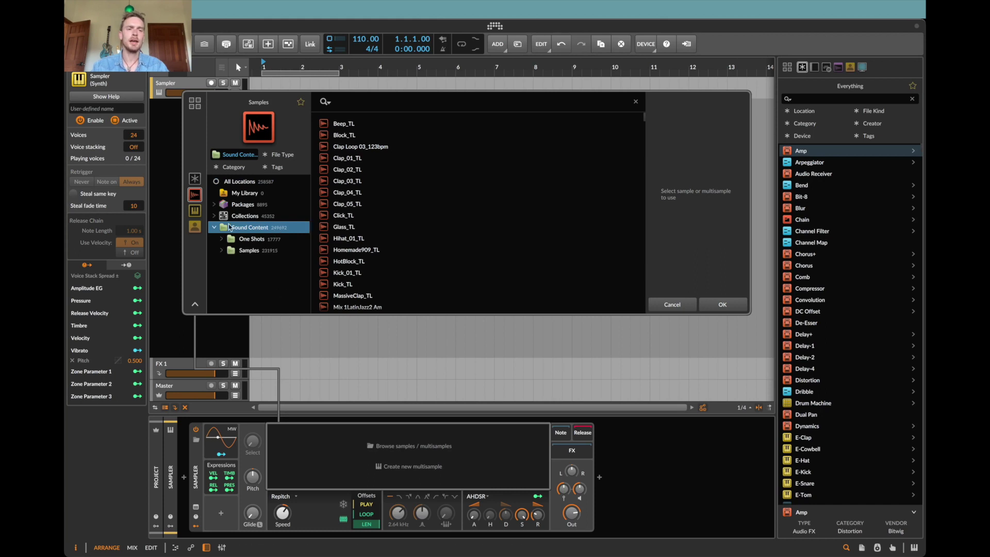
left_click(222, 251)
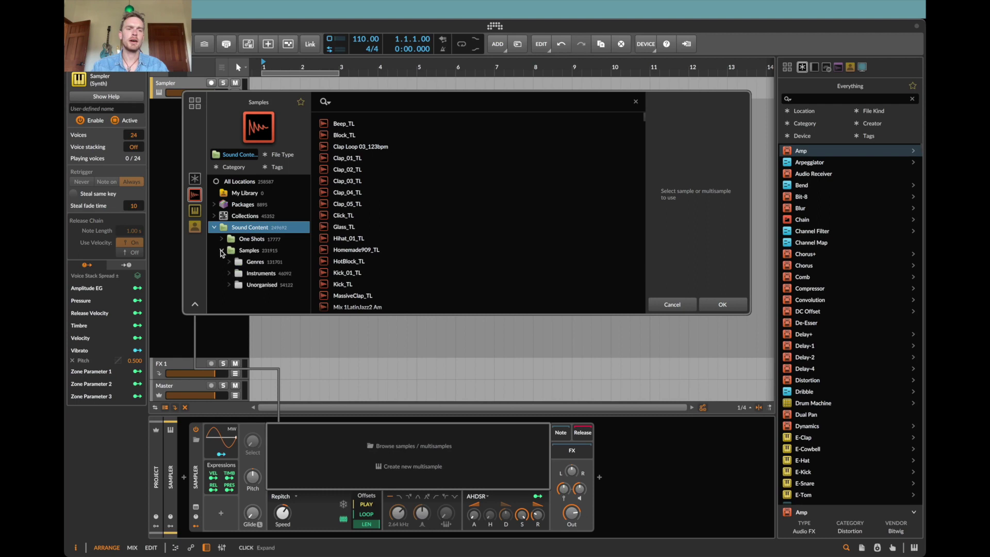
left_click(222, 240)
scroll(247, 242, "down", 4)
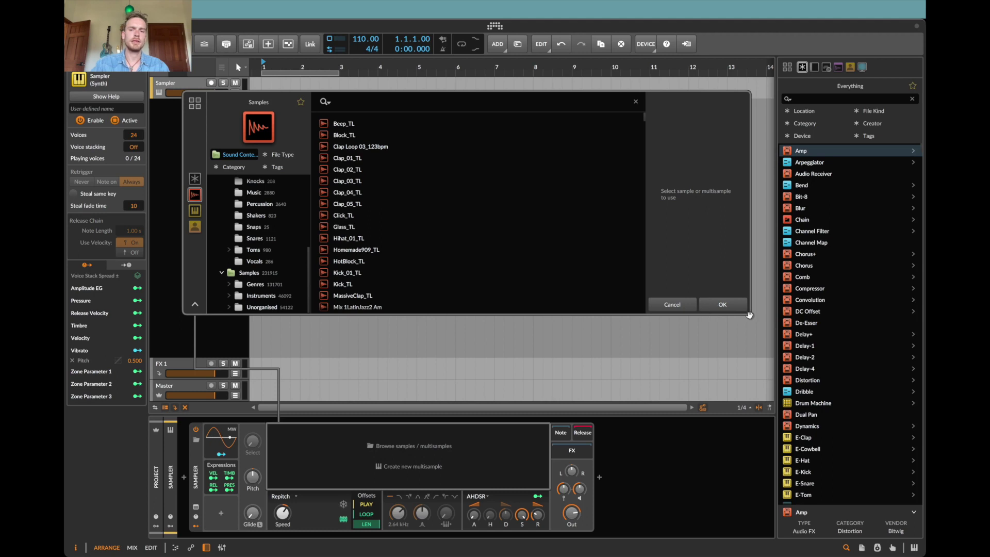
left_click_drag(690, 140, 690, 124)
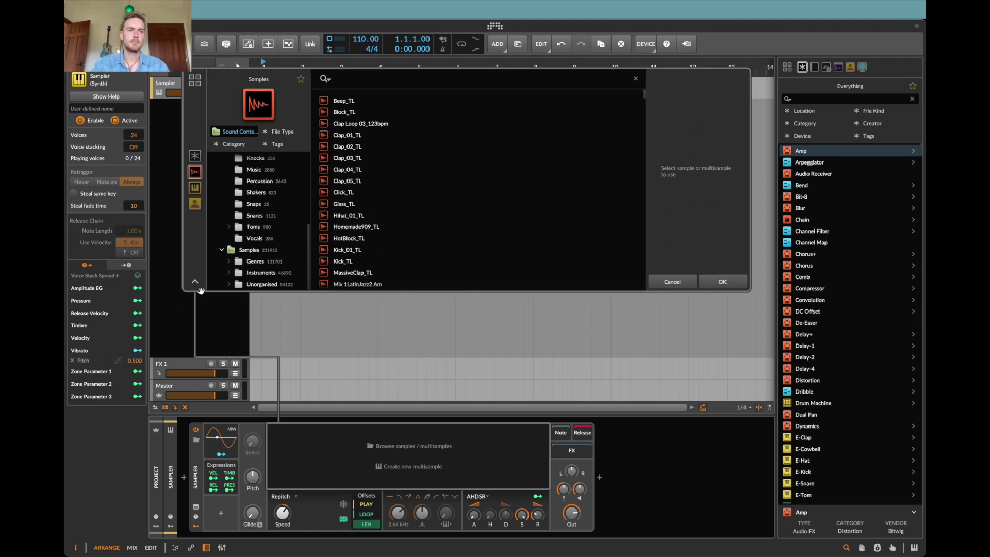
left_click_drag(217, 73, 248, 69)
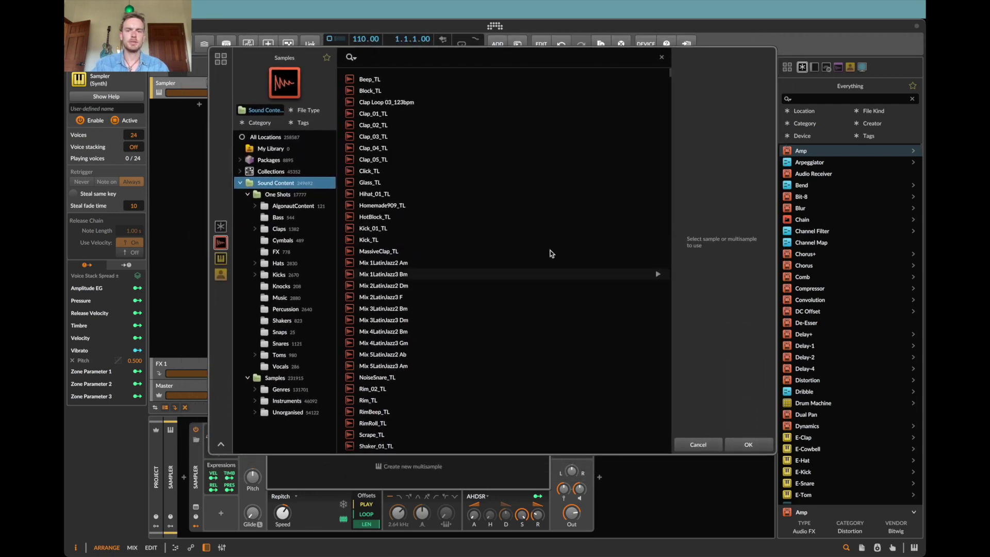
- Use the current selections as the default for browsing Sampler Resources, and close the browser without choosing a sample
right_click(211, 324)
mouse_move(264, 376)
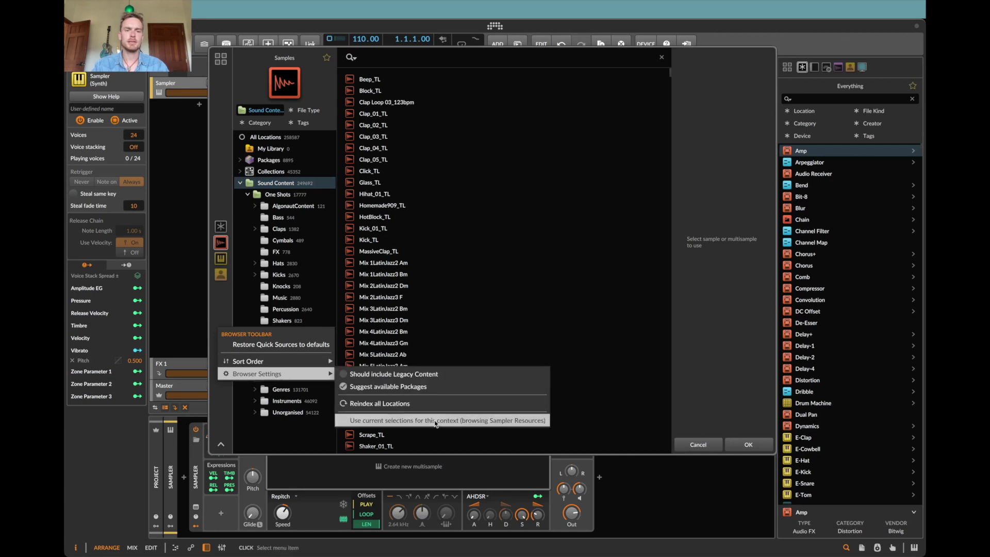
left_click(509, 421)
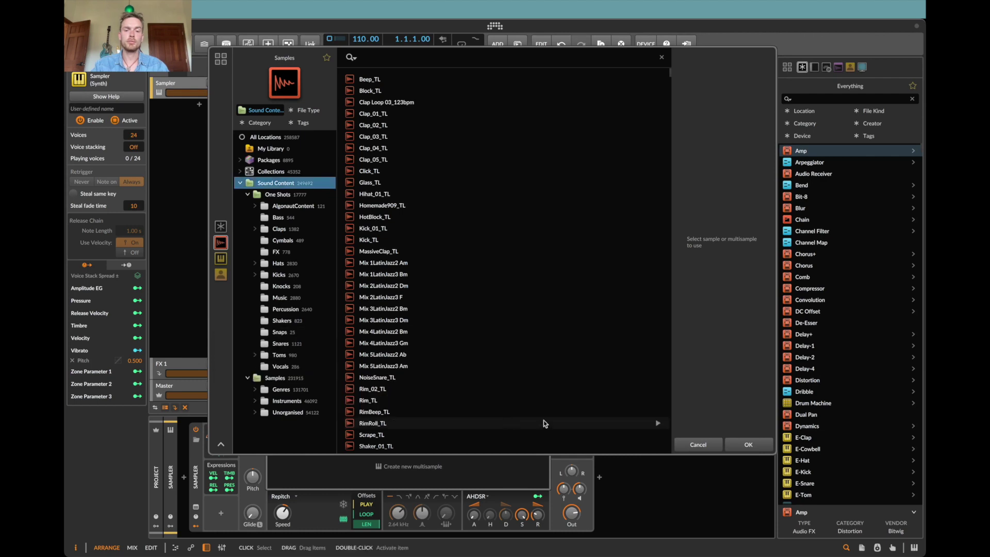
left_click(703, 445)
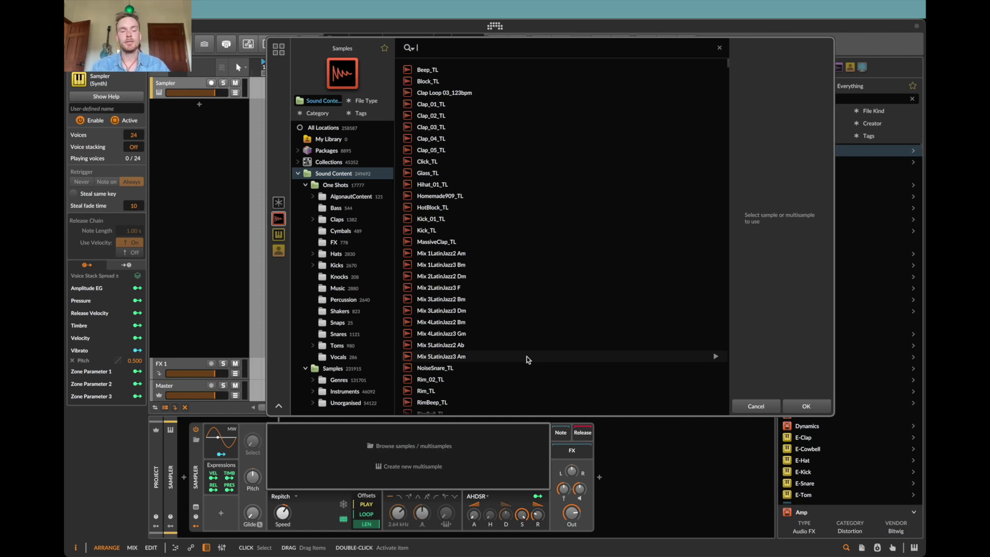
- Look through the Genres and Instruments folders under Samples, and close the browser without choosing a sample
left_click(313, 380)
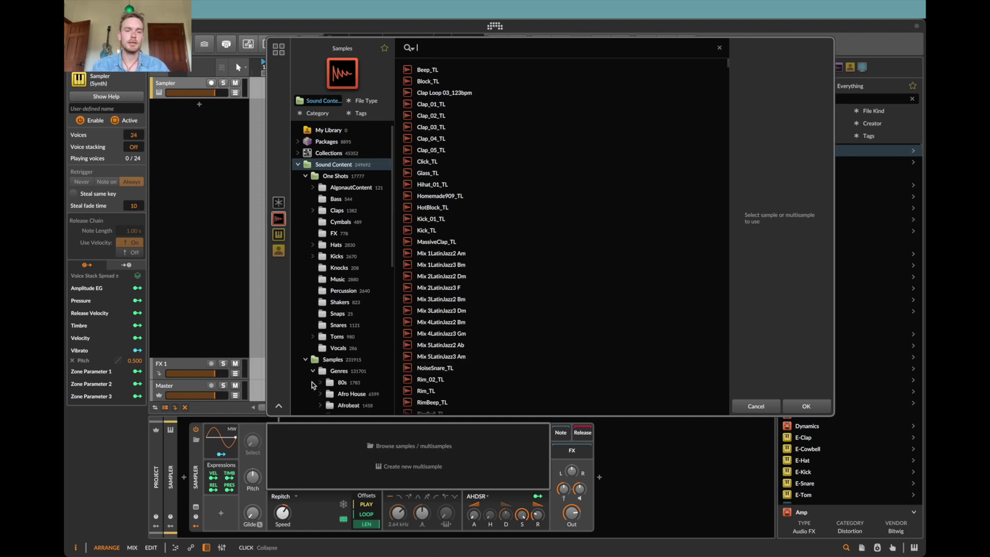
left_click(317, 399)
left_click(313, 398)
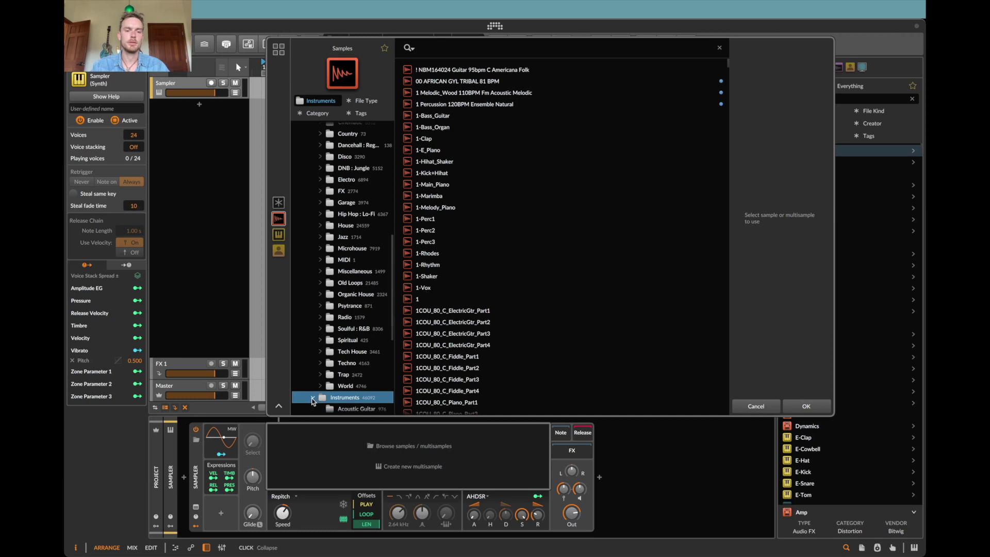
scroll(313, 413, "up", 15)
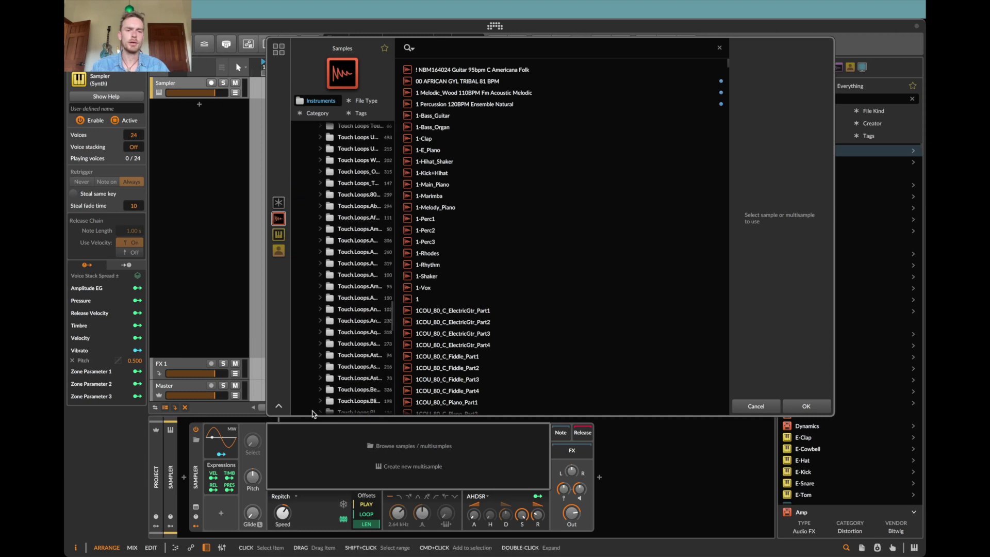
left_click(824, 411)
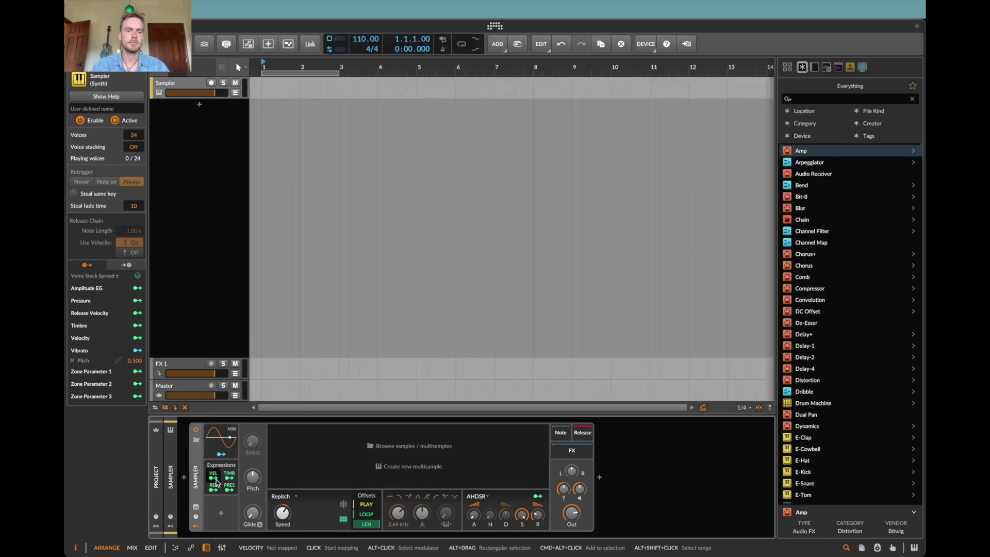
- Delete the Sampler device from its track
left_click(196, 473)
key("Delete")
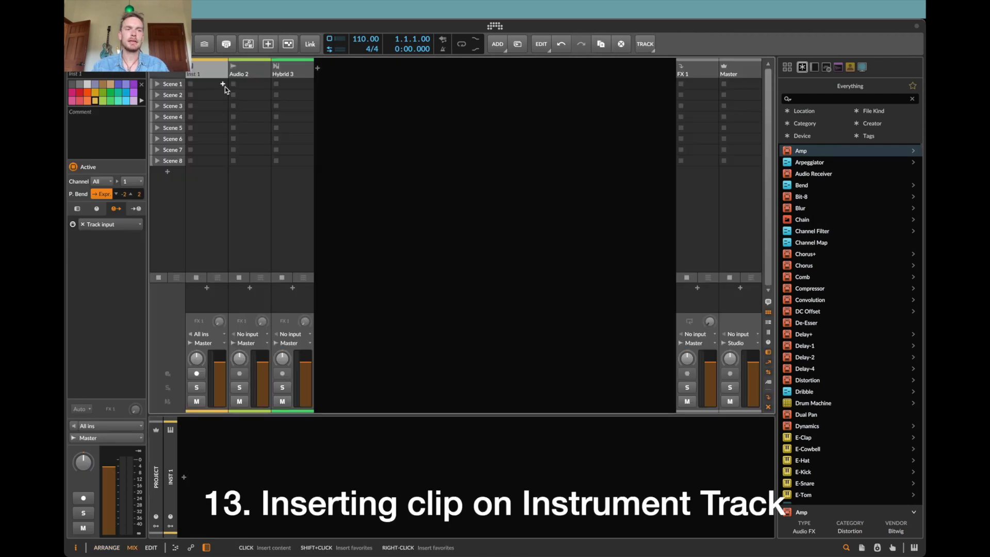
- Browse for content for the Scene 1 slot on the Inst 1 track and look through the Note Clips and their Location and Creator filters
double_click(224, 87)
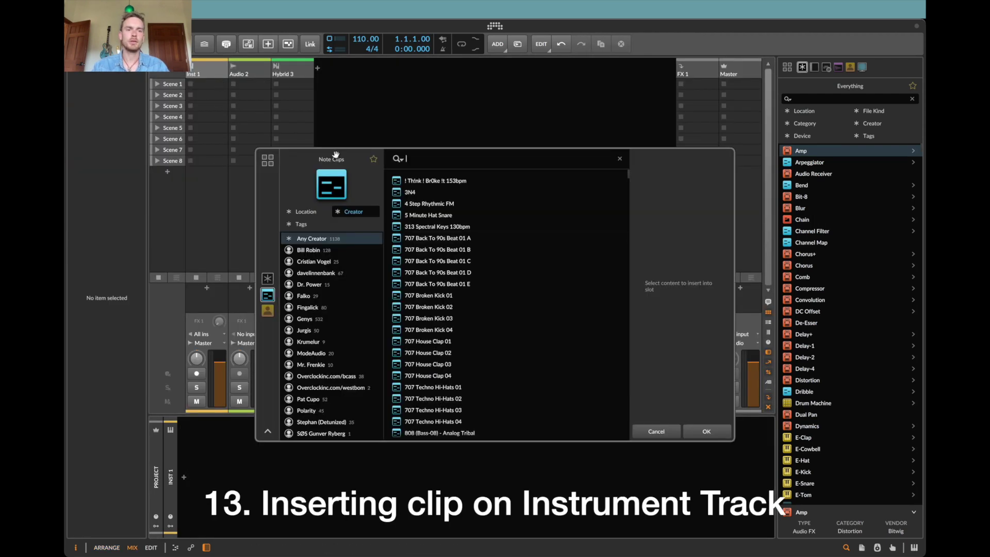
scroll(486, 288, "down", 1)
scroll(486, 288, "down", 10)
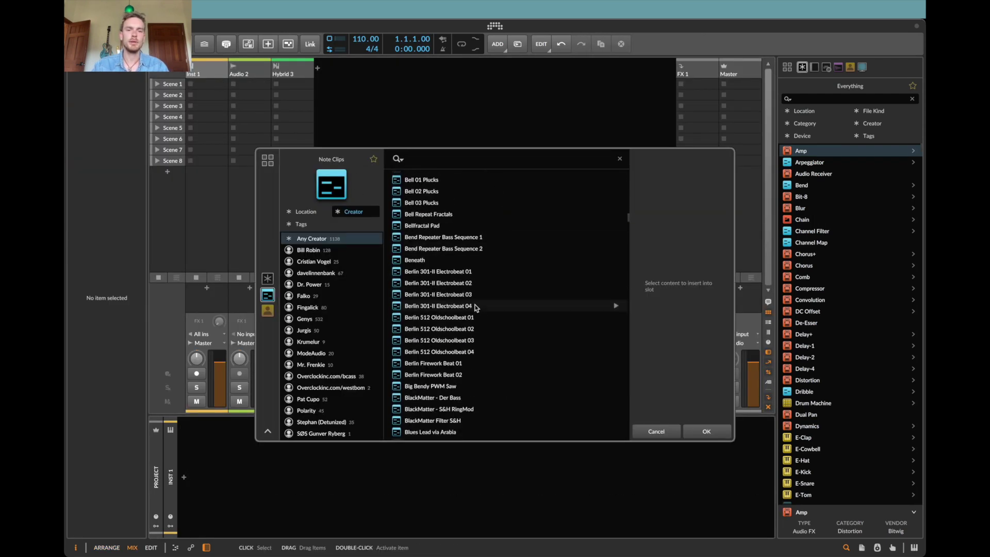
scroll(473, 242, "down", 15)
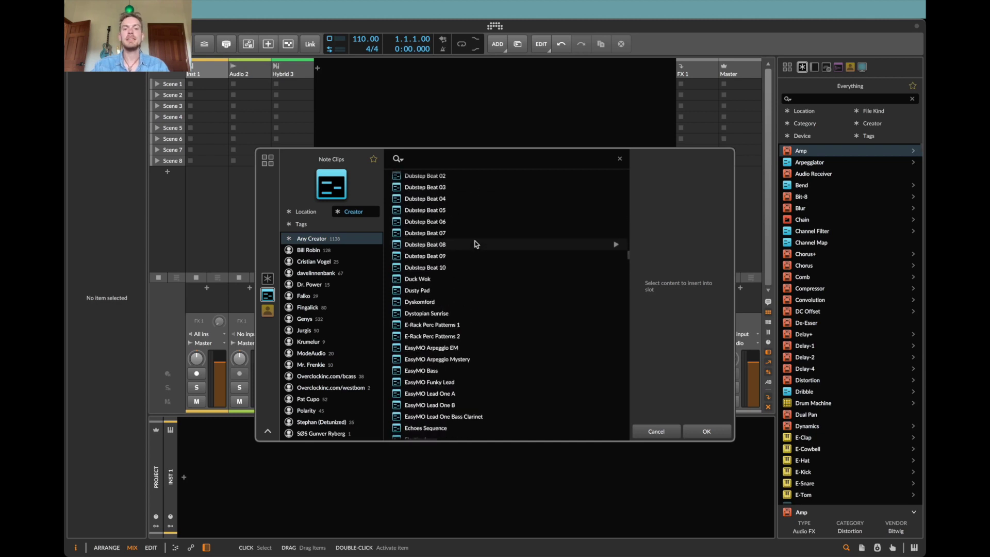
left_click(309, 212)
left_click(351, 211)
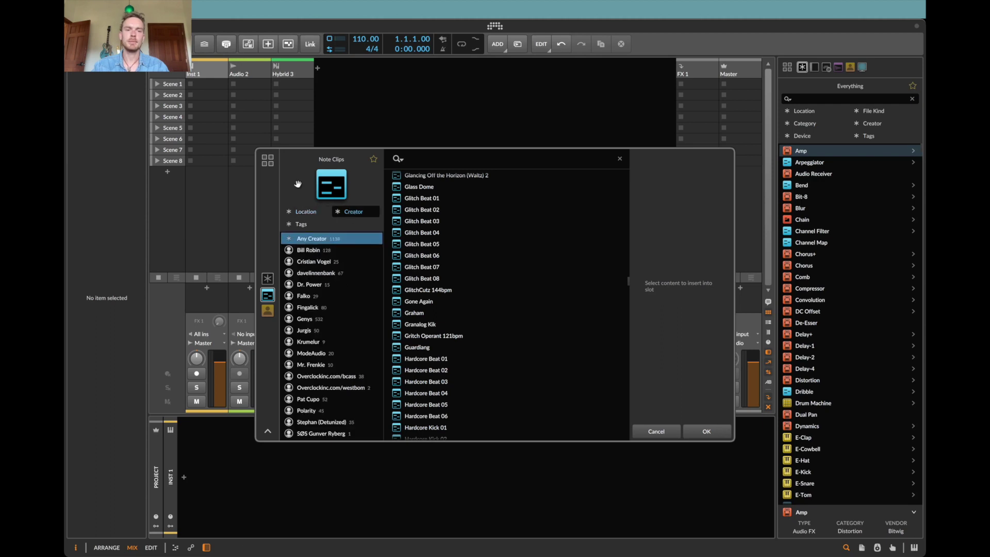
- View the browser setting for using current selections for new Launcher Clips, and close the browser without inserting a clip
right_click(351, 211)
mouse_move(347, 244)
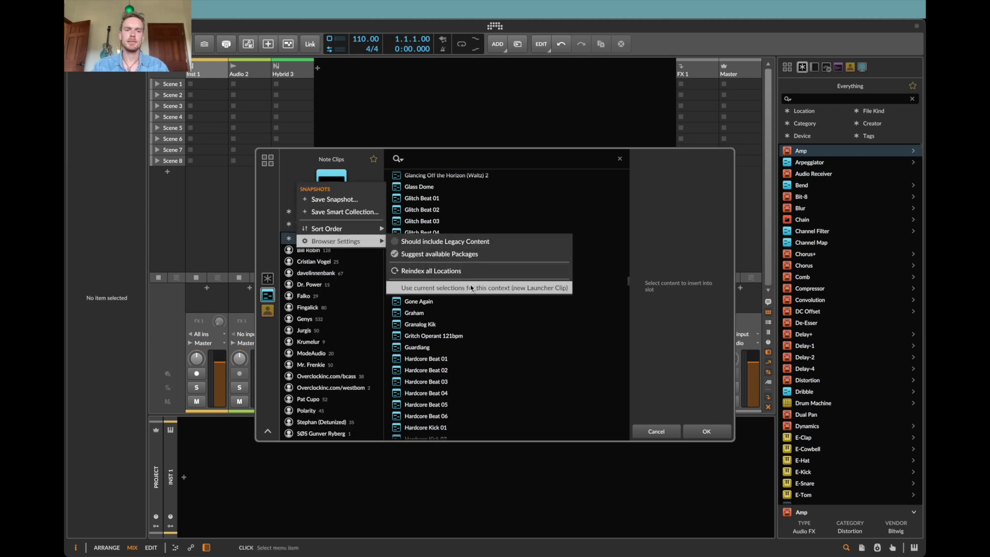
left_click(658, 431)
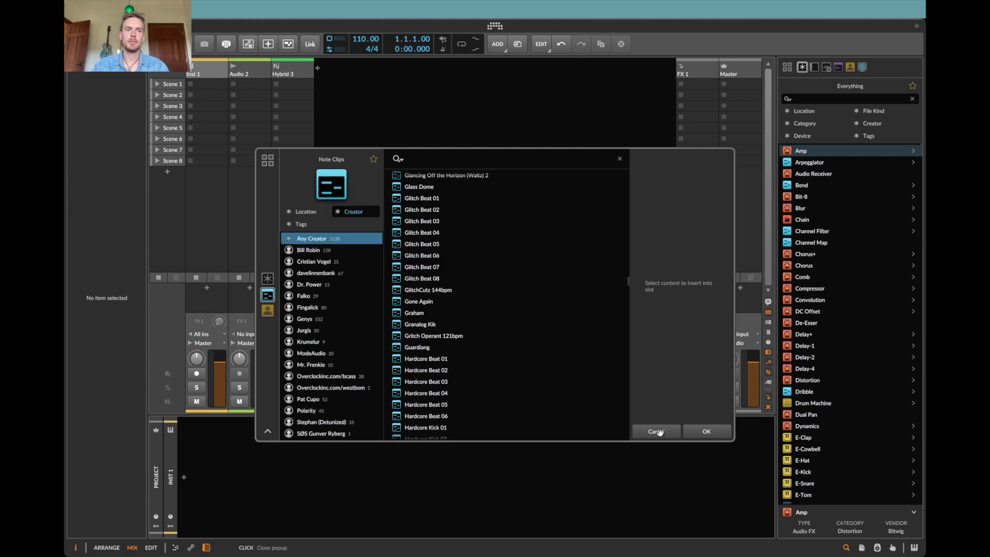
left_click(629, 460)
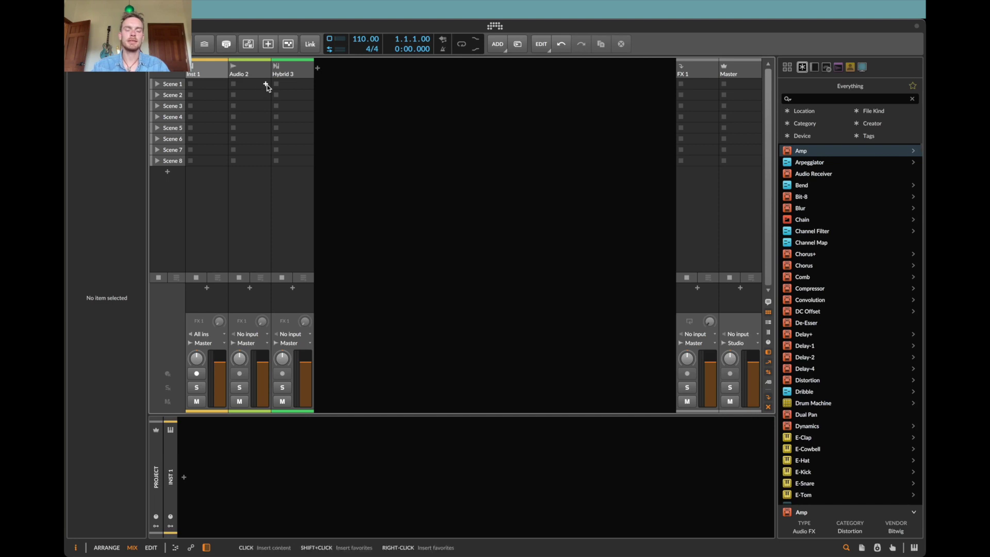
- Browse for content for the Scene 1 slot on Audio 2 and filter it to the Samples folder under Sound Content, with its subfolders expanded
left_click(266, 85)
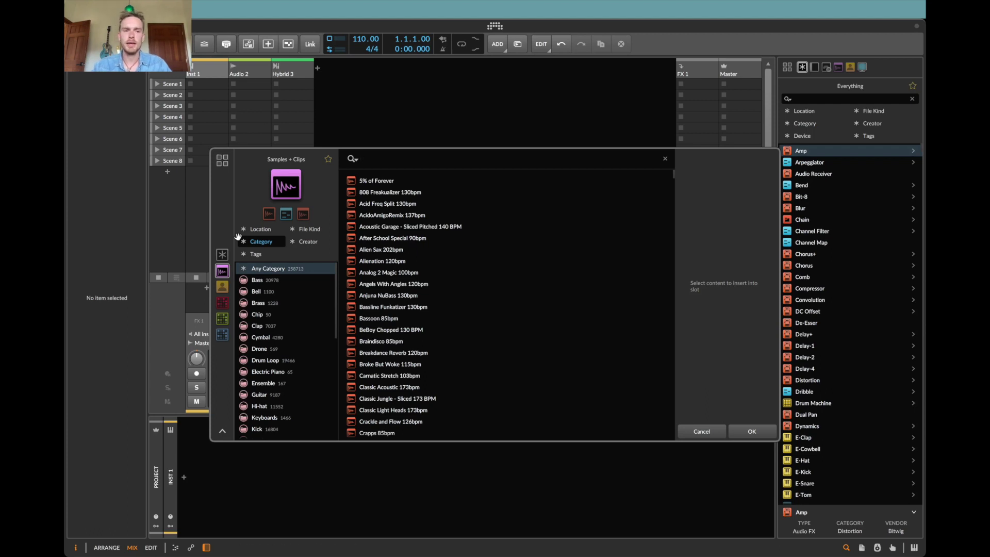
key("Tab")
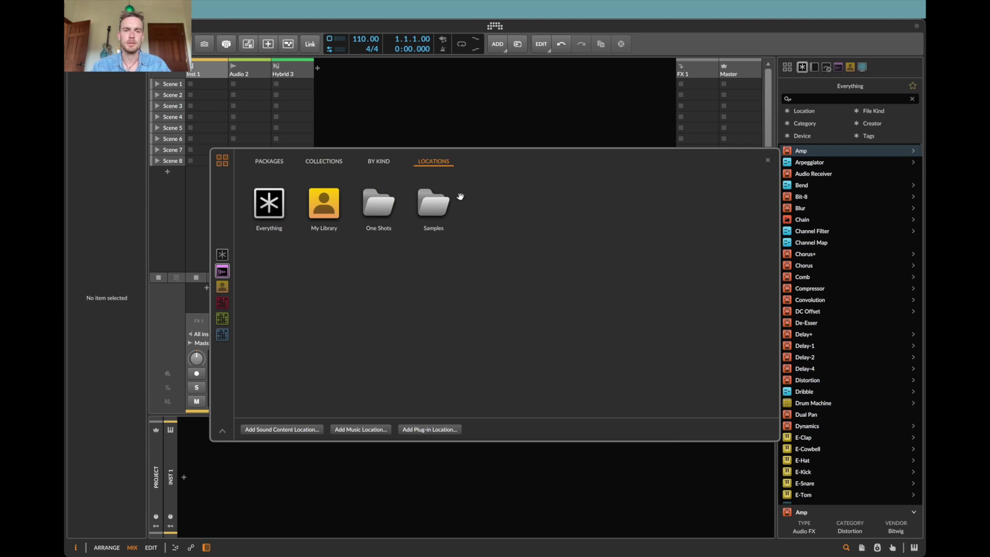
left_click(436, 205)
left_click(260, 212)
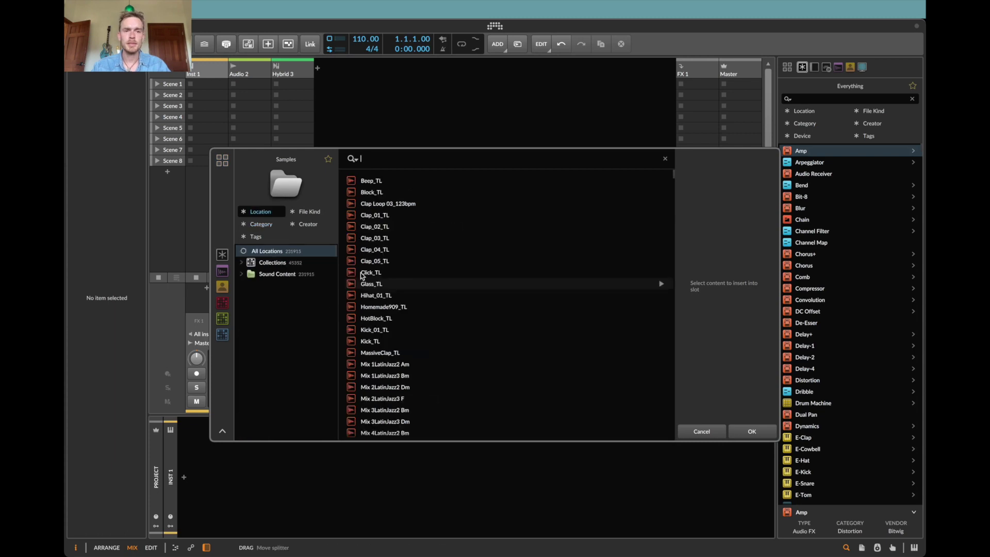
left_click(242, 274)
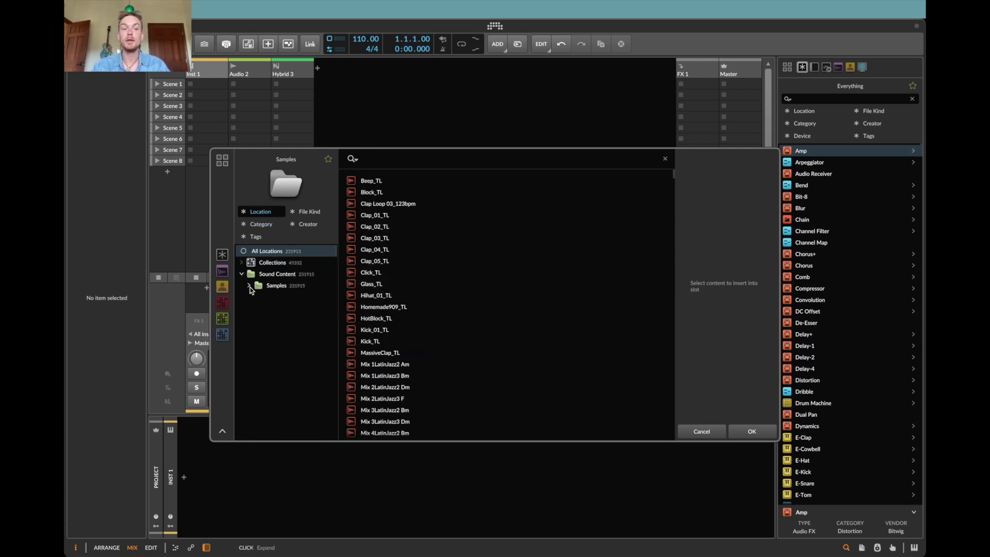
left_click(249, 287)
left_click(295, 288)
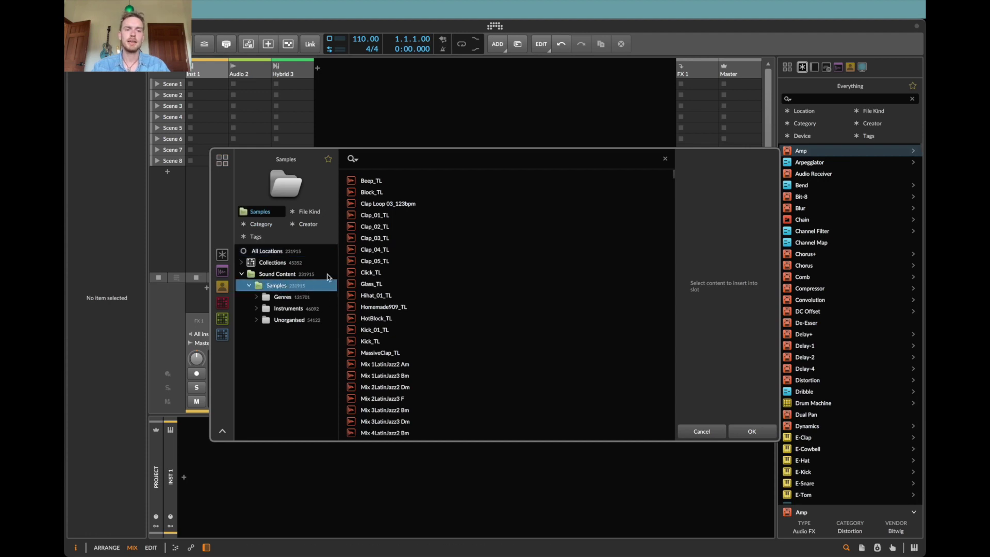
- Use the current selections as the default for the new Launcher Clip context, and cancel the browser
right_click(225, 217)
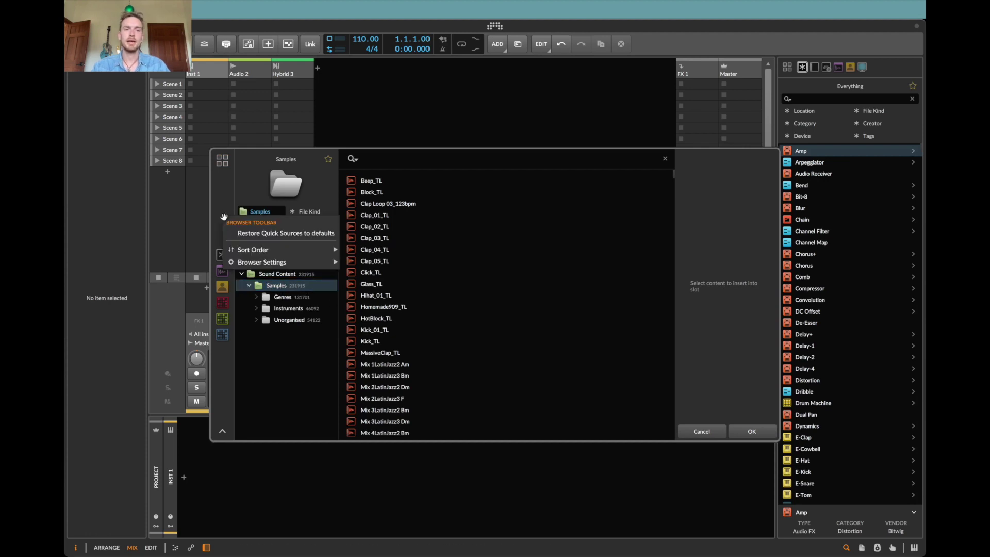
mouse_move(290, 266)
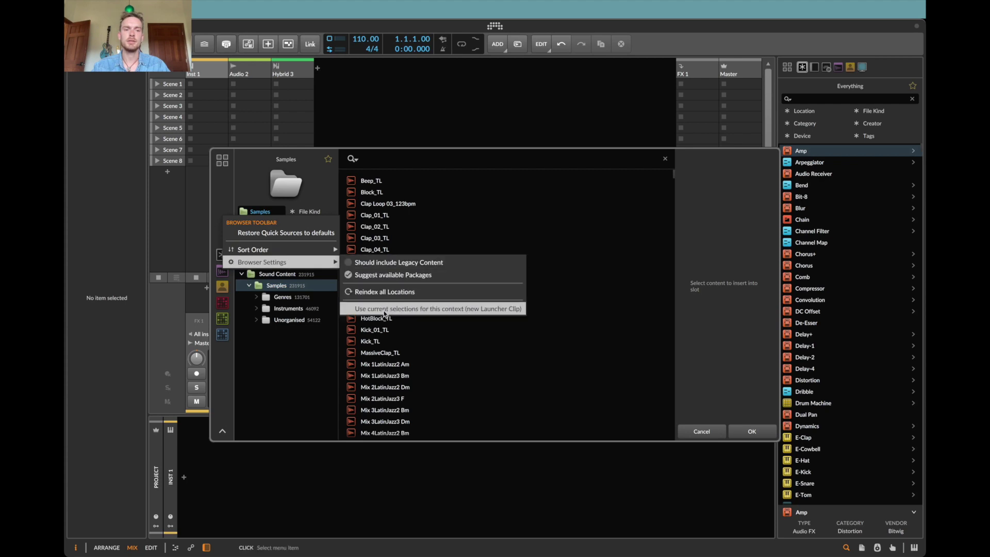
left_click(497, 310)
left_click(701, 431)
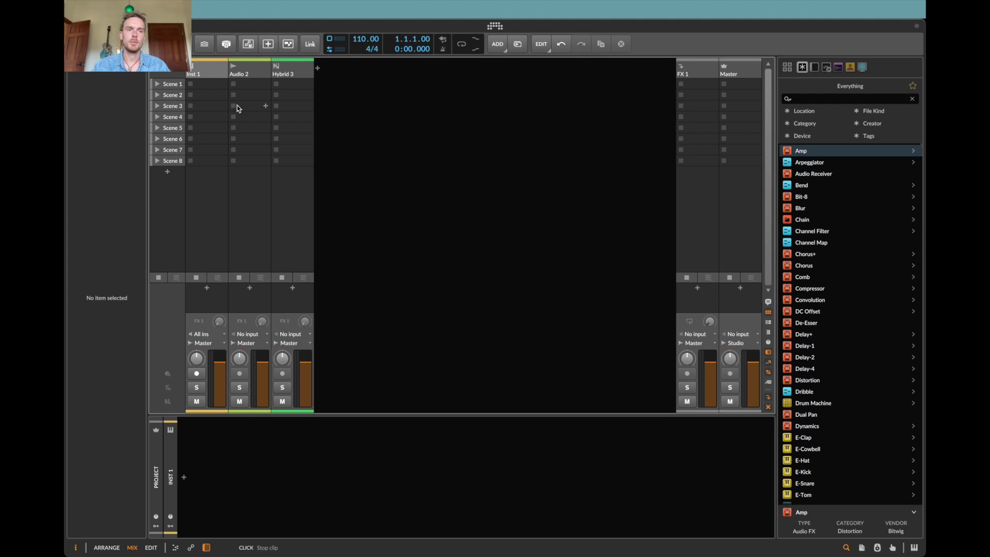
- Browse for content for the Scene 3 slot on Audio 2, look through the Afro House and Country genre folders, and cancel the browser
double_click(267, 106)
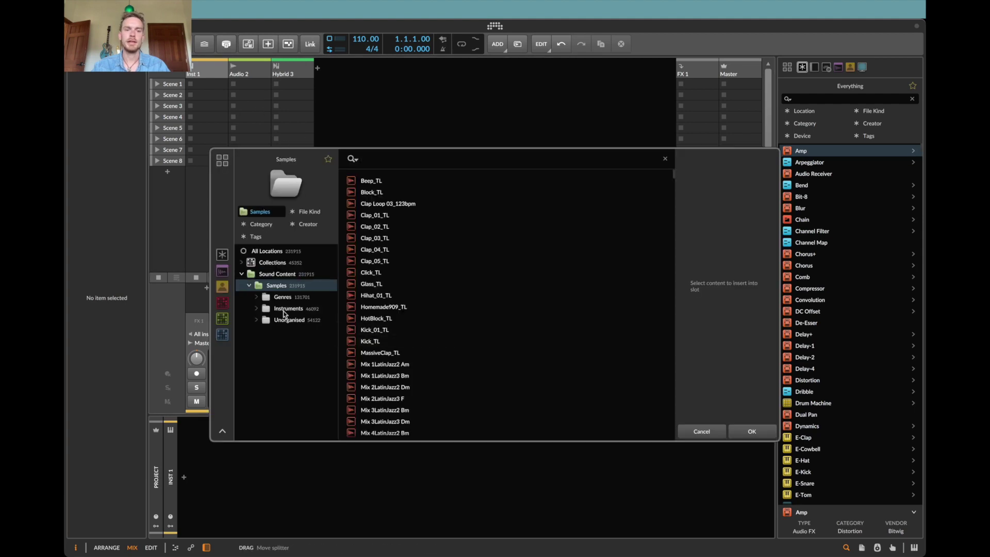
left_click(257, 298)
double_click(263, 320)
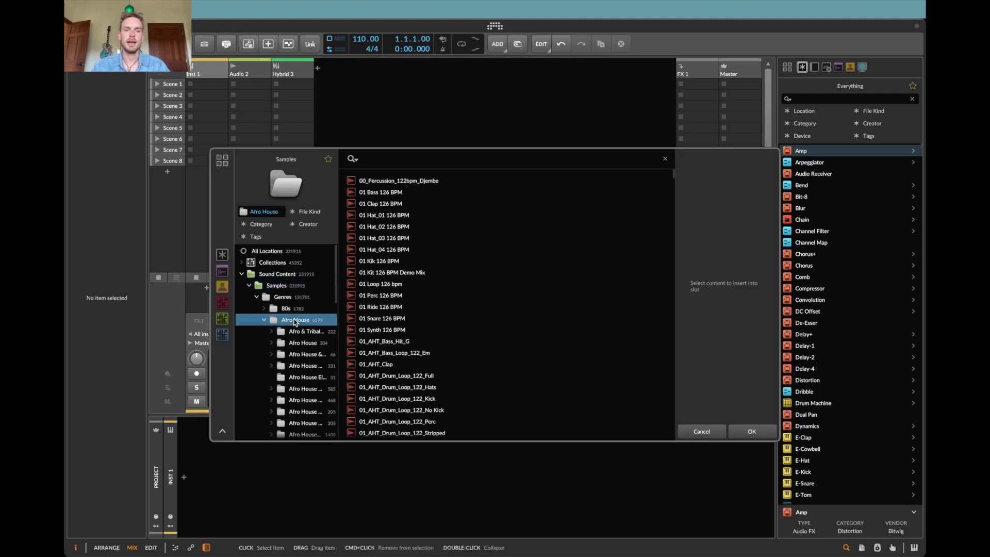
left_click(263, 320)
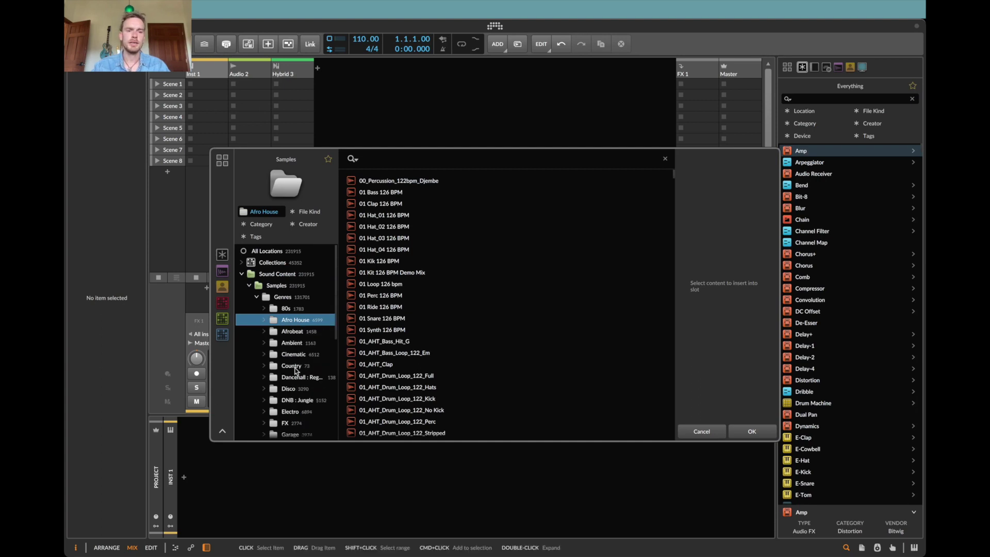
double_click(294, 365)
left_click(711, 435)
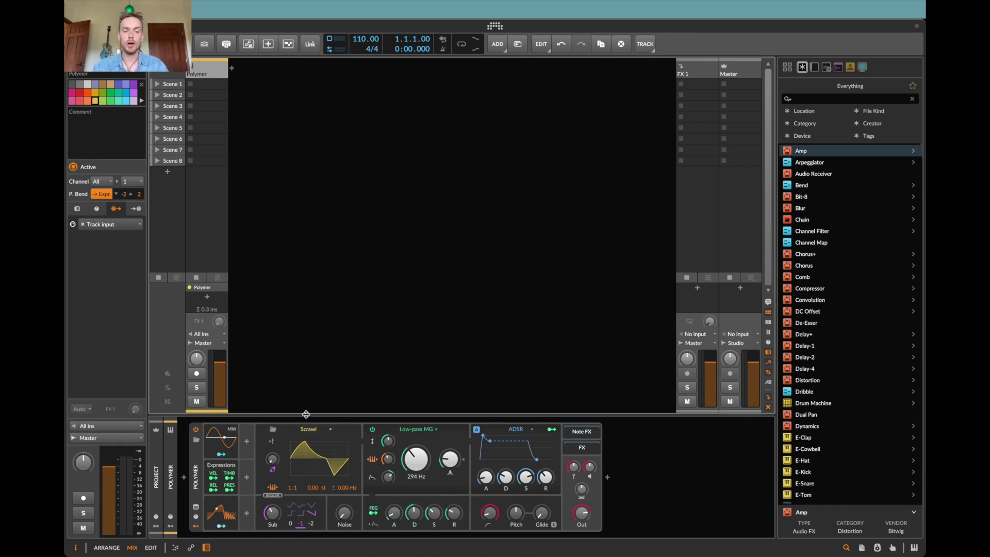
- Browse curves for Polymer's Scrawl oscillator and look through the Periodic category
left_click(226, 515)
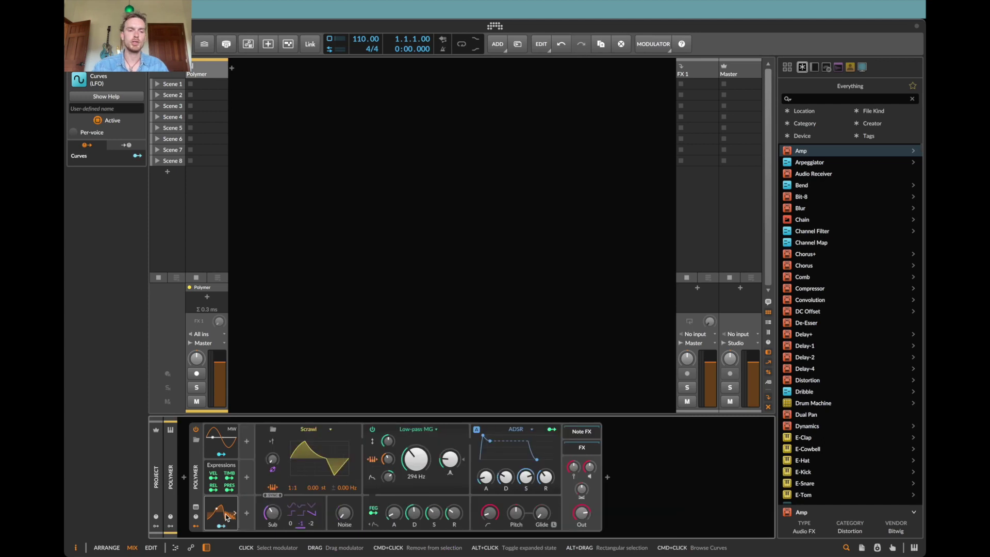
left_click(271, 430)
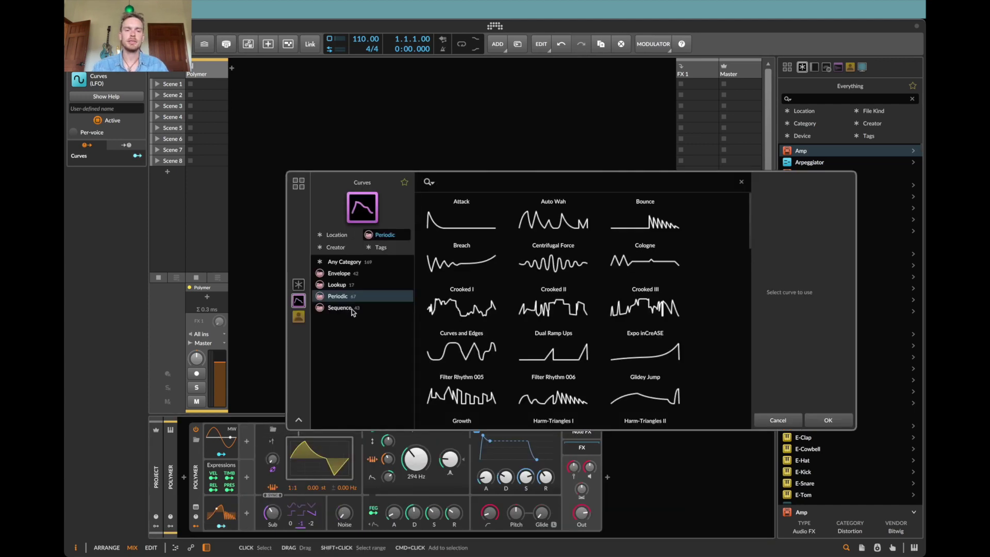
scroll(500, 310, "down", 3)
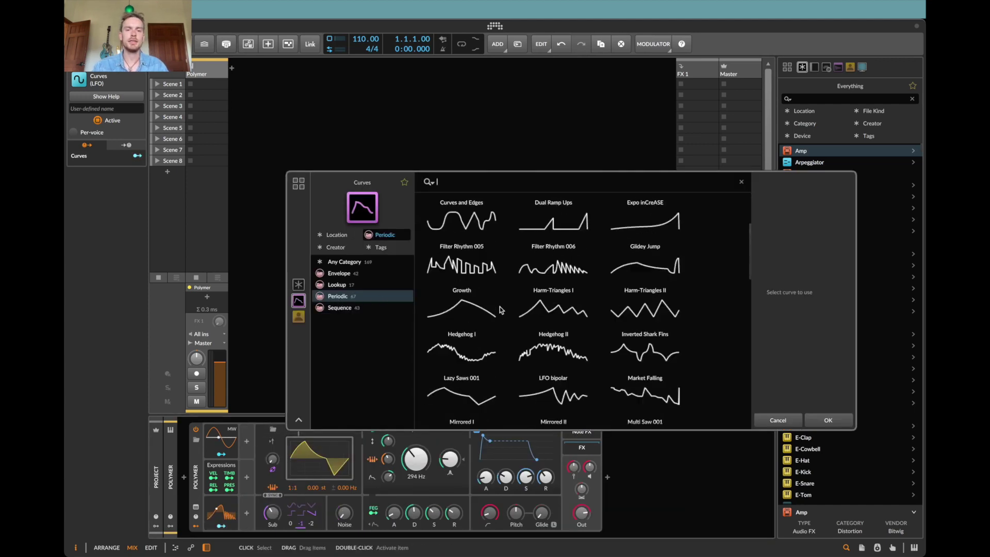
scroll(499, 309, "up", 3)
scroll(500, 309, "down", 10)
scroll(499, 307, "up", 10)
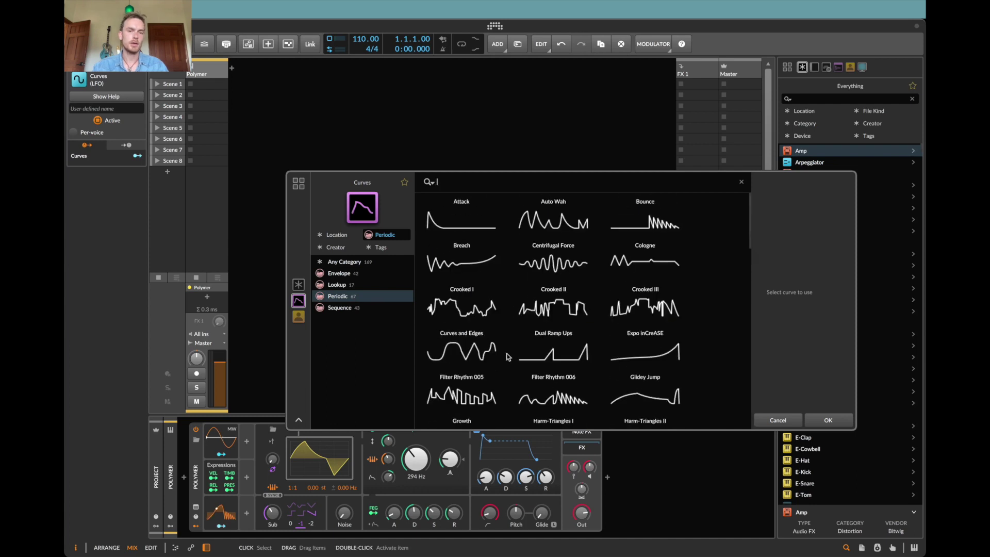
- Set the curve filter to Any Category, use the current selections as the default for browsing Periodic Curves, and cancel the browser
left_click(354, 264)
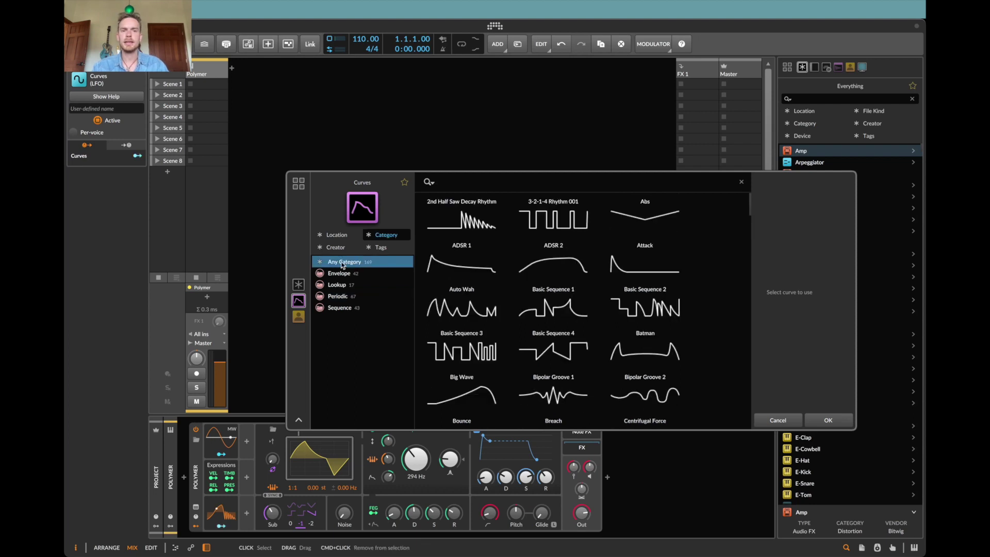
right_click(372, 261)
mouse_move(390, 253)
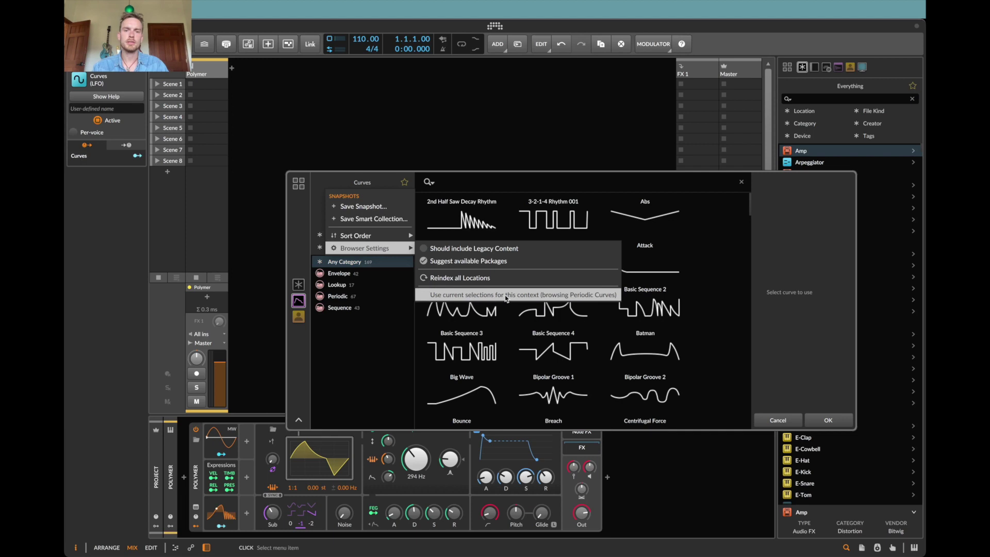
left_click(560, 298)
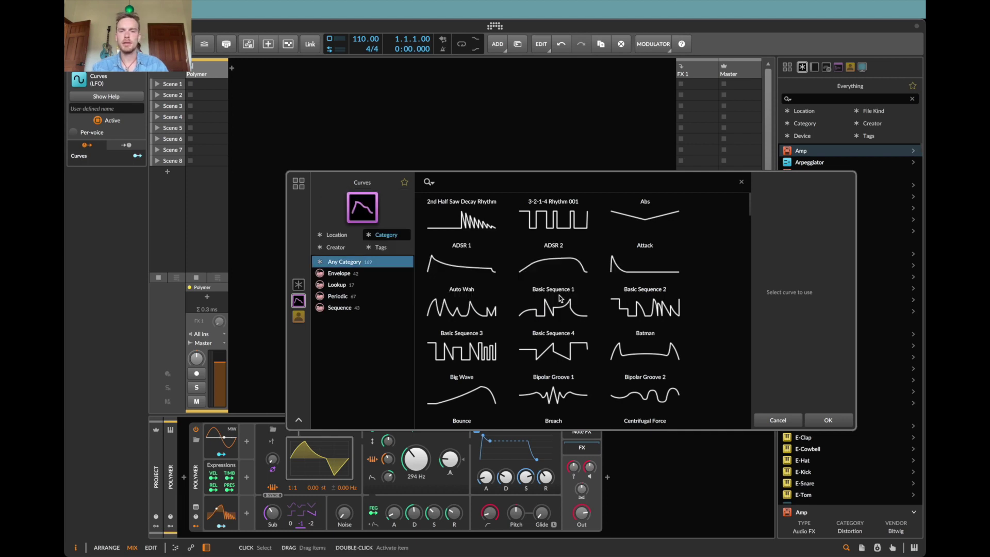
left_click(794, 424)
- Load the Attack curve into Polymer's Scrawl oscillator through its curve editor, and arm the Polymer track for recording
left_click(320, 458)
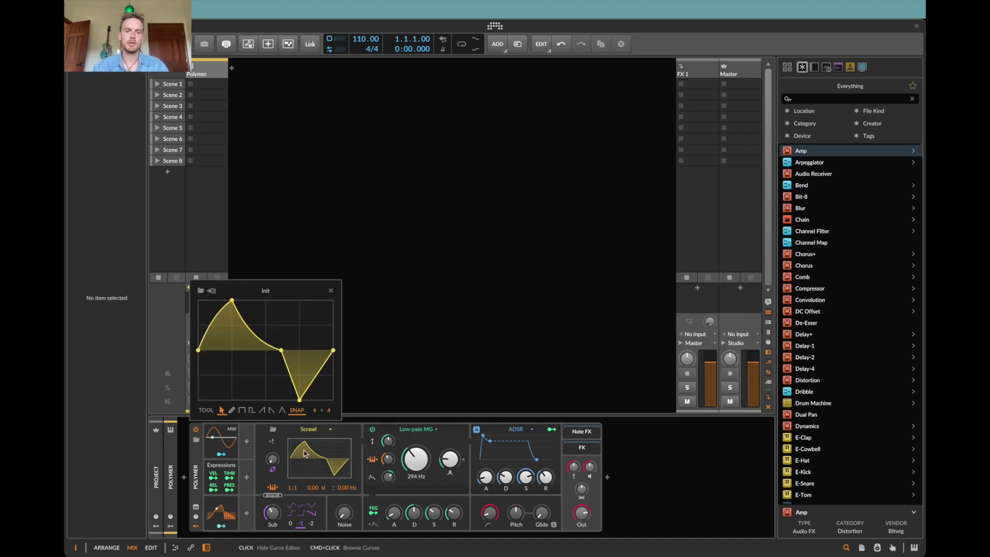
left_click(201, 291)
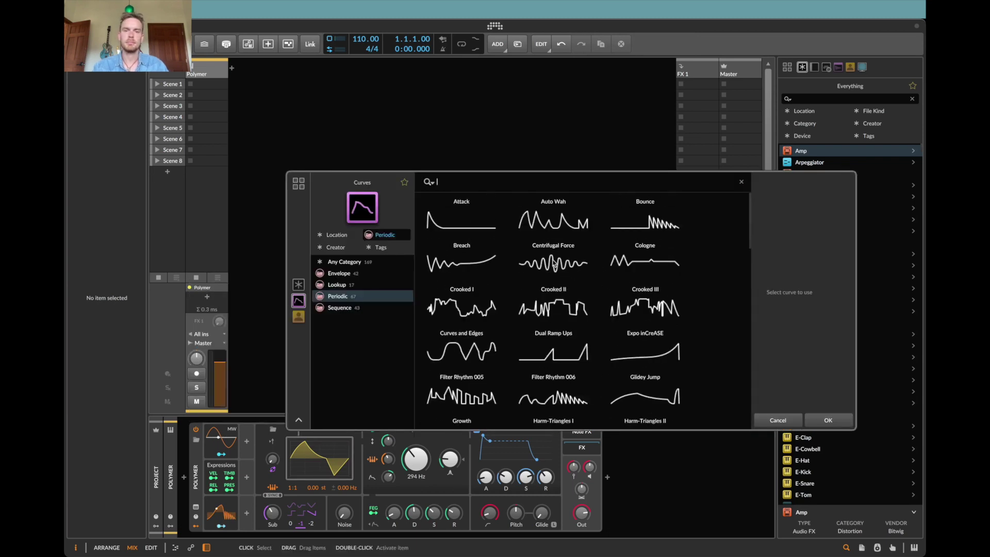
double_click(464, 212)
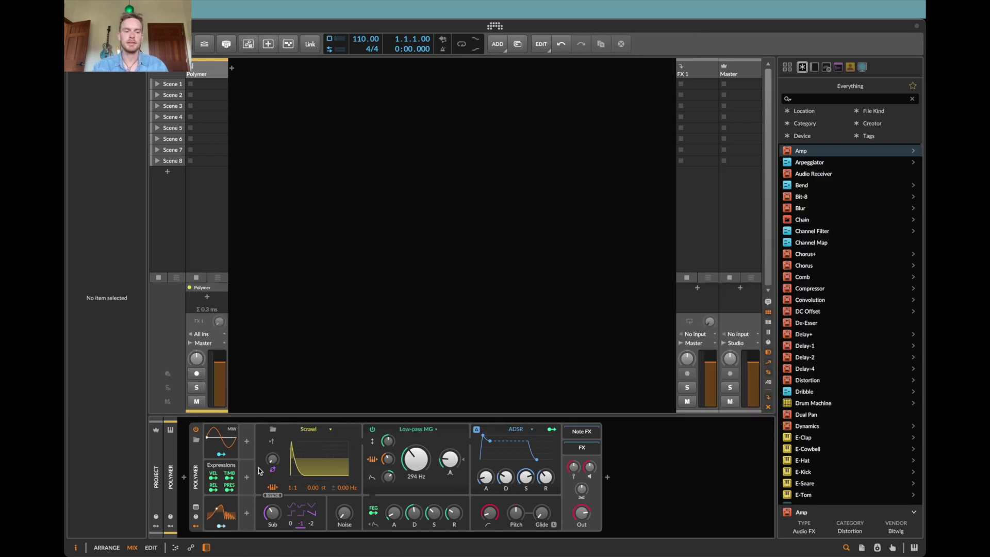
left_click(198, 375)
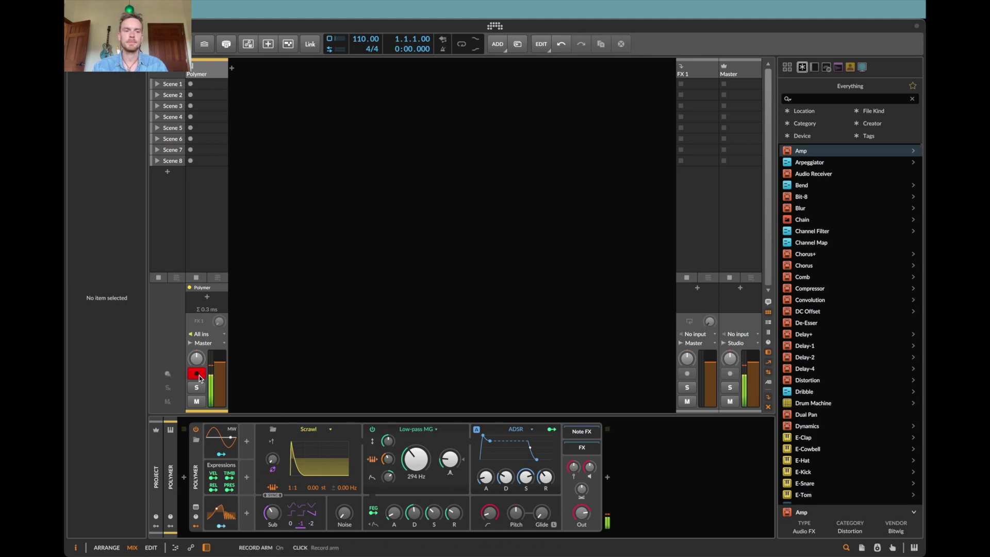
- Browse curves for Polymer's Curves modulator to check the default category selection, and cancel the browser
left_click(247, 441)
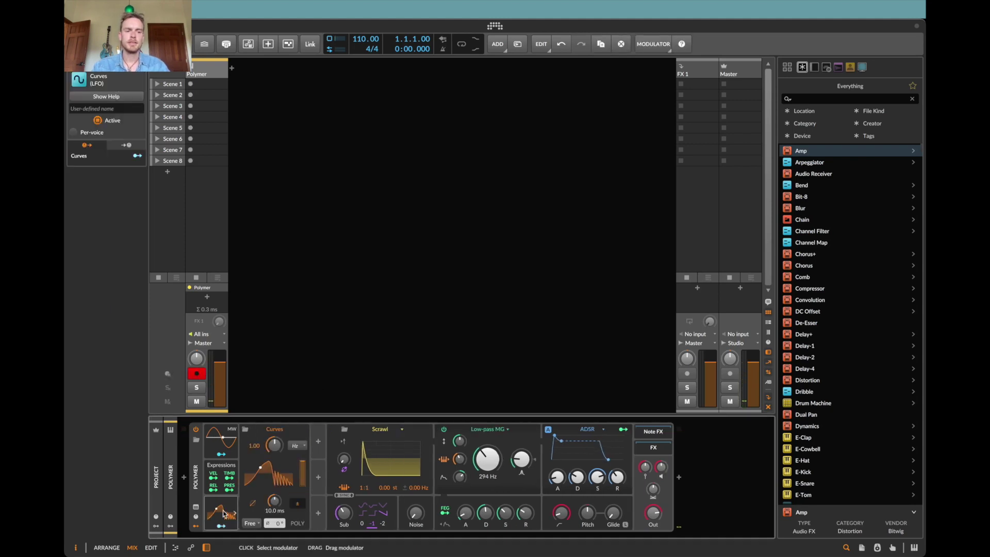
left_click(263, 471)
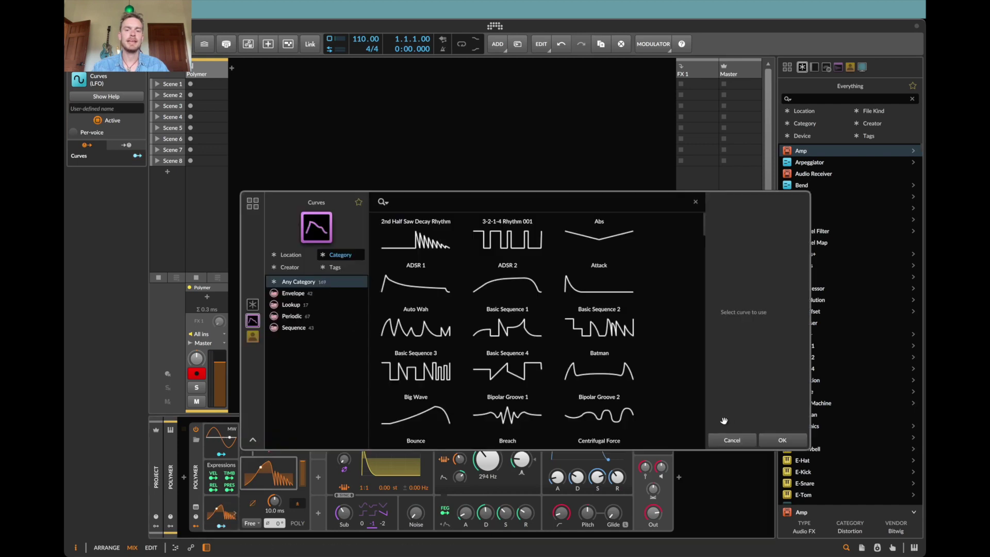
left_click(730, 440)
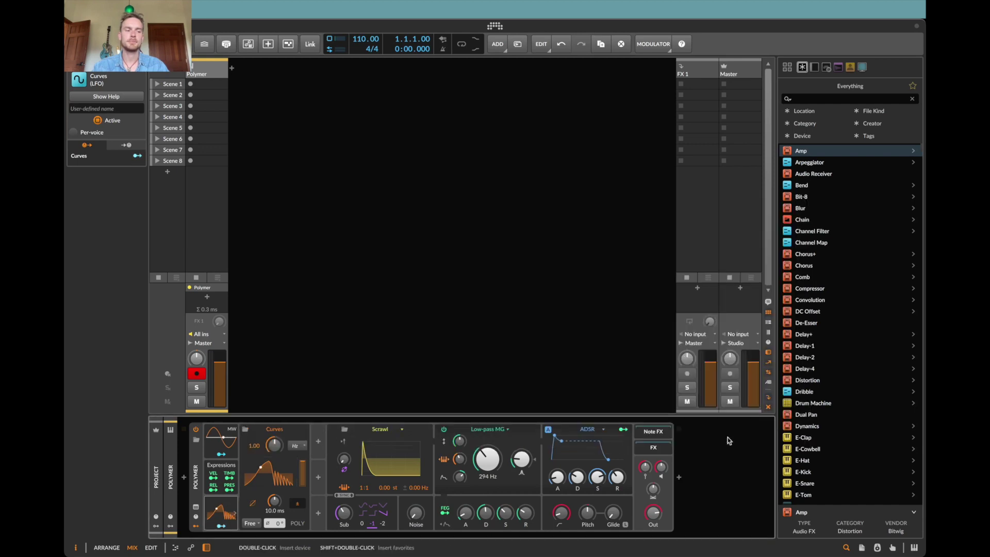
- From Polymer's Segments envelope, make Any Category the default selection for browsing Envelope Curves, and reopen the curve browser
left_click(549, 430)
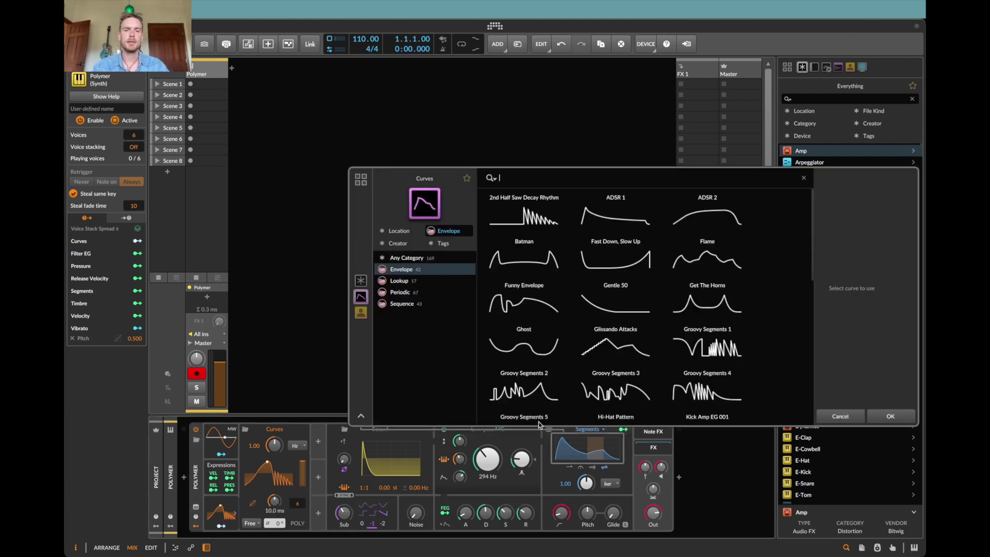
left_click(430, 259)
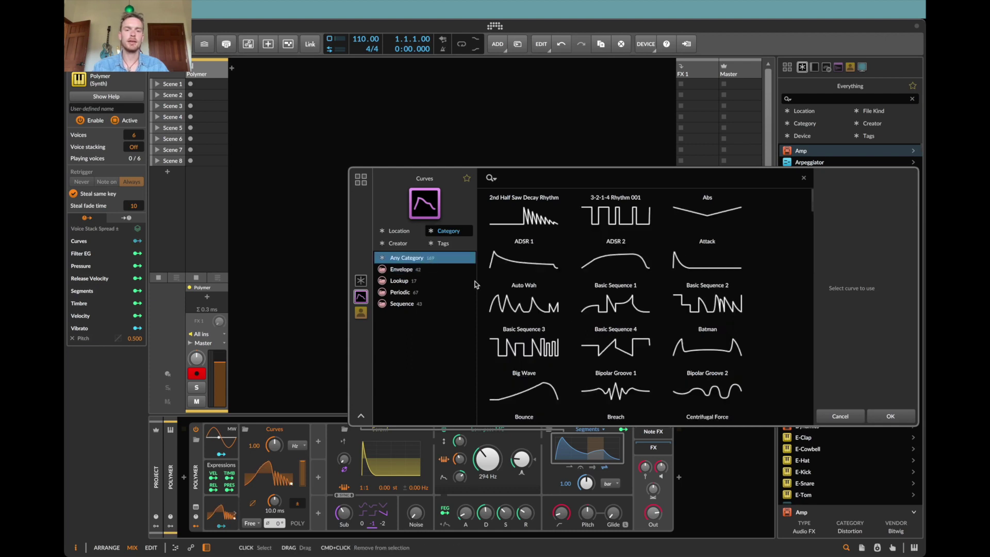
right_click(400, 209)
mouse_move(439, 259)
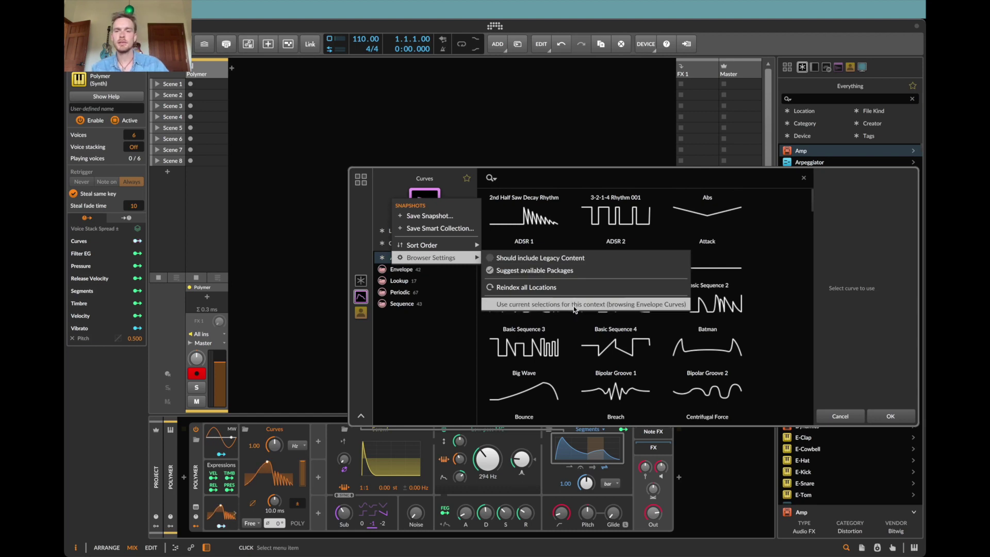
left_click(648, 309)
left_click(840, 416)
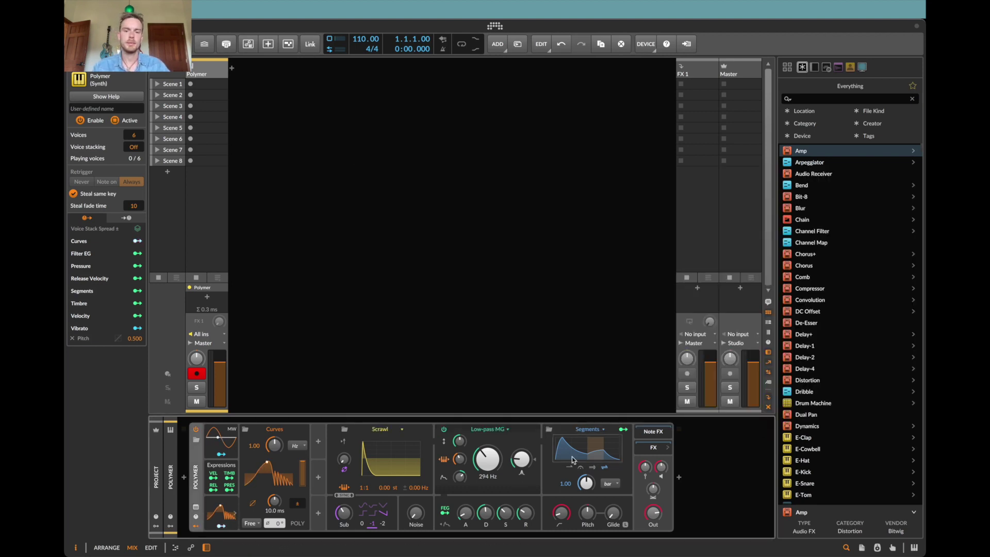
left_click(548, 433)
double_click(527, 291)
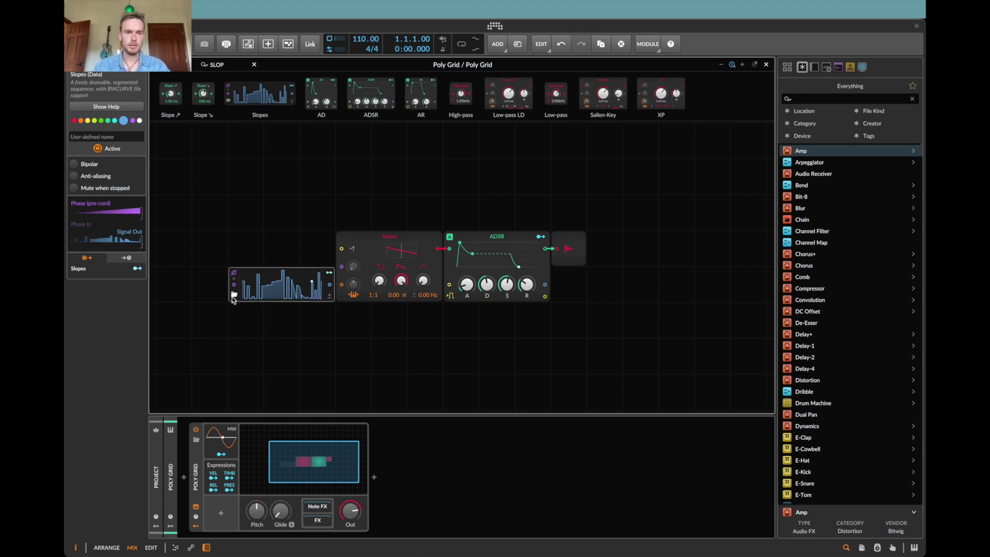
- Look through the Sequence curves for the Slopes module and make Any Category the default selection for browsing Sequence Curves
left_click(233, 296)
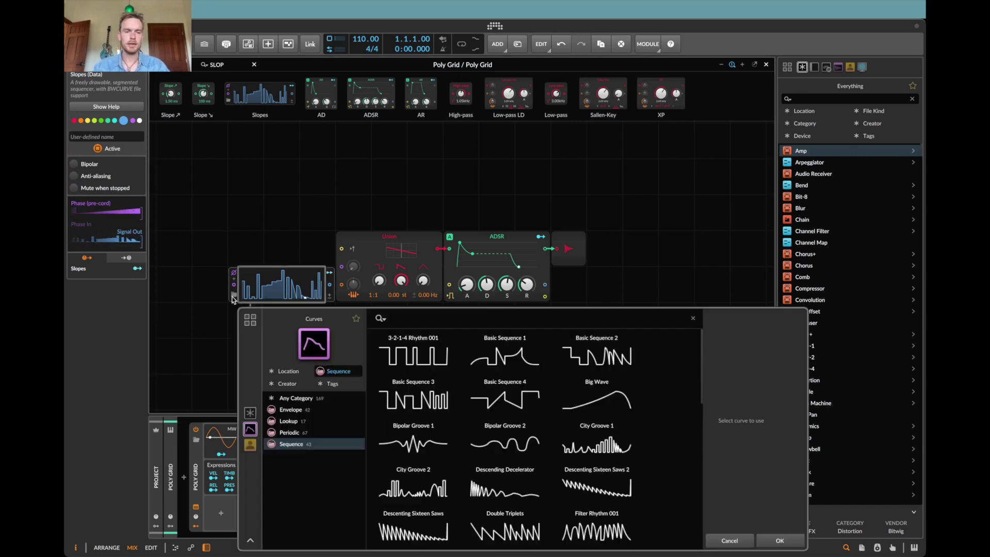
scroll(489, 446, "down", 10)
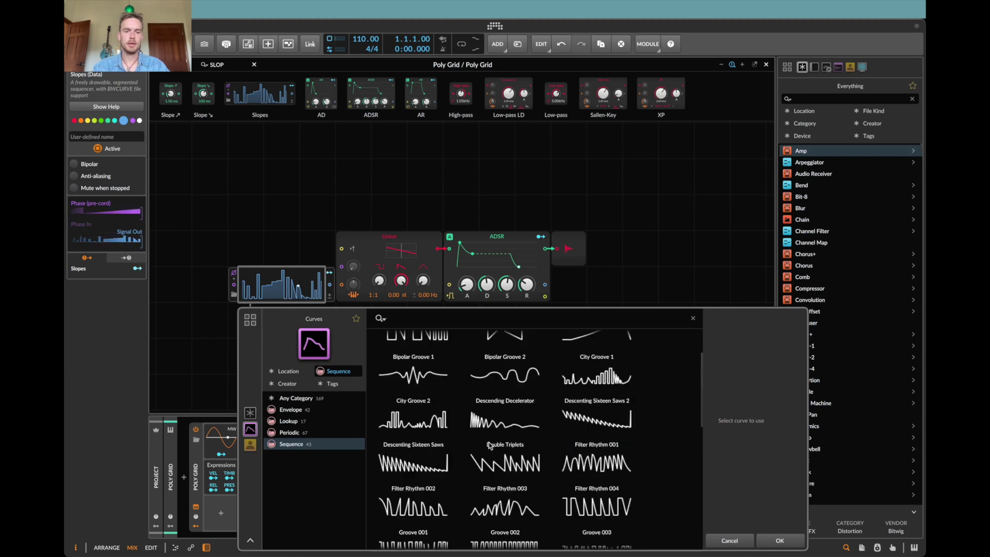
scroll(450, 426, "up", 10)
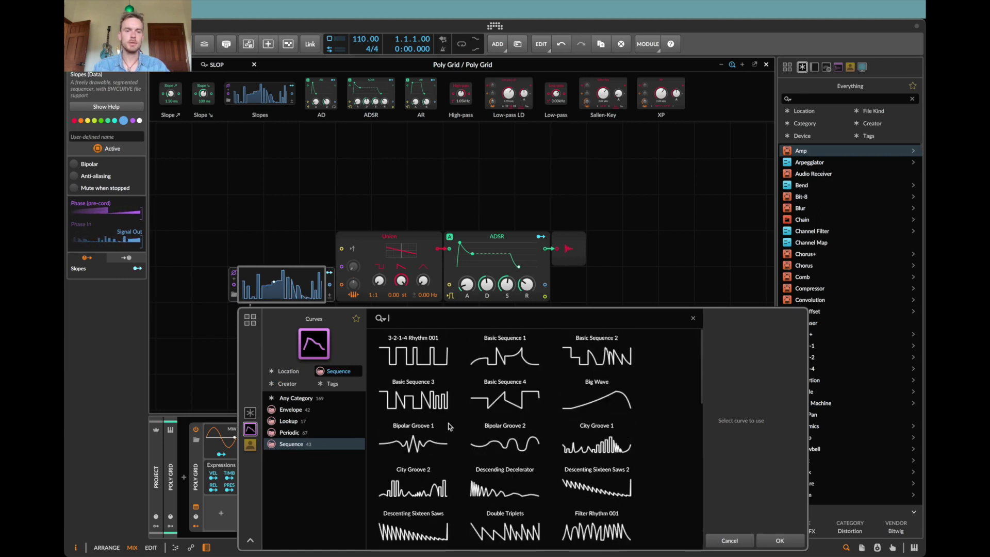
left_click(301, 398)
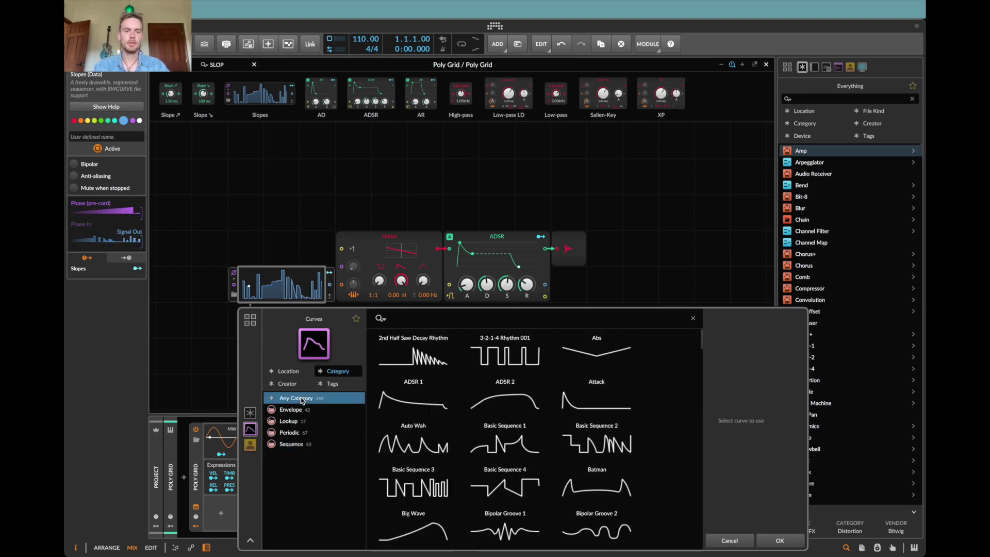
right_click(281, 323)
mouse_move(314, 375)
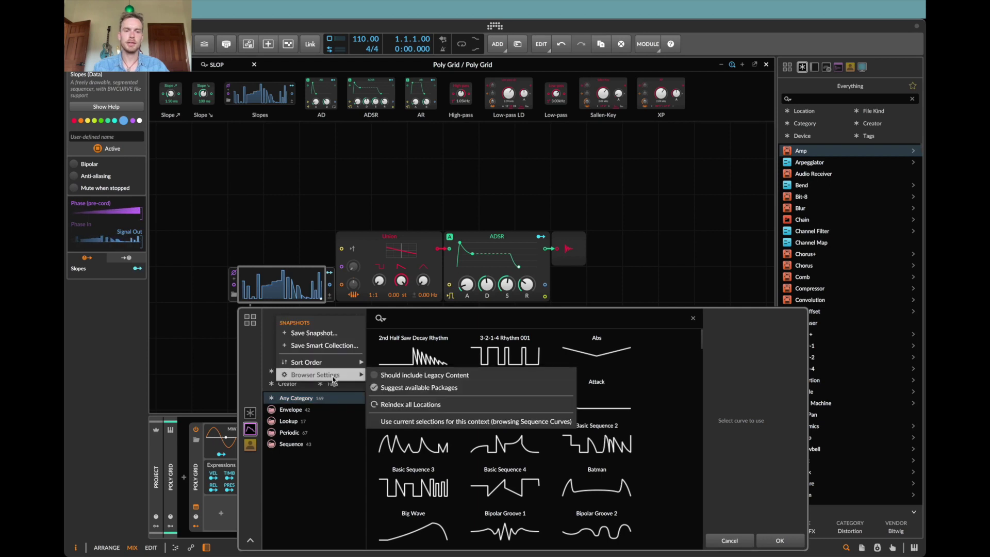
left_click(521, 422)
left_click(779, 542)
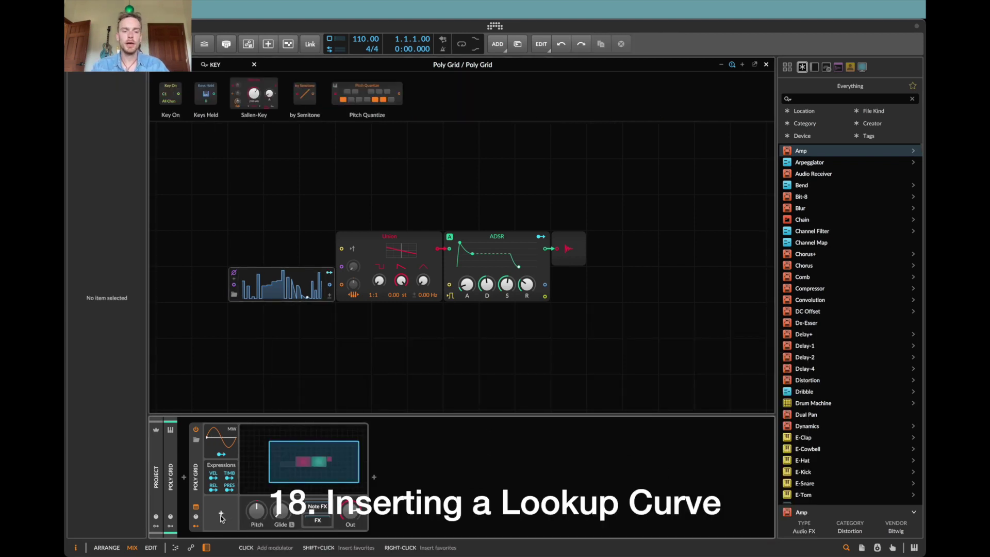
- Add a Keytrack+ modulator to the Poly Grid device and show its curve editor
left_click(221, 518)
type("key")
key("Down")
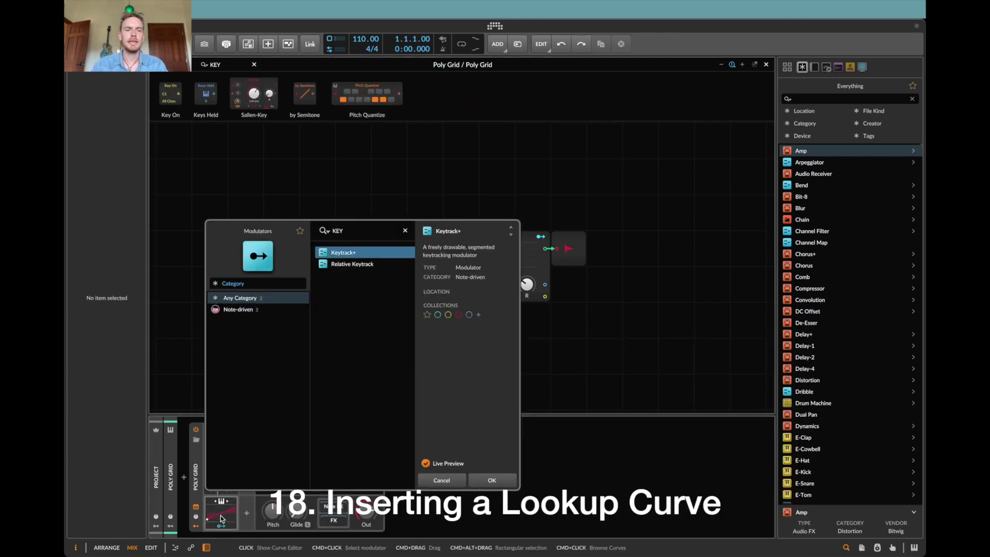
key("Return")
left_click(234, 521)
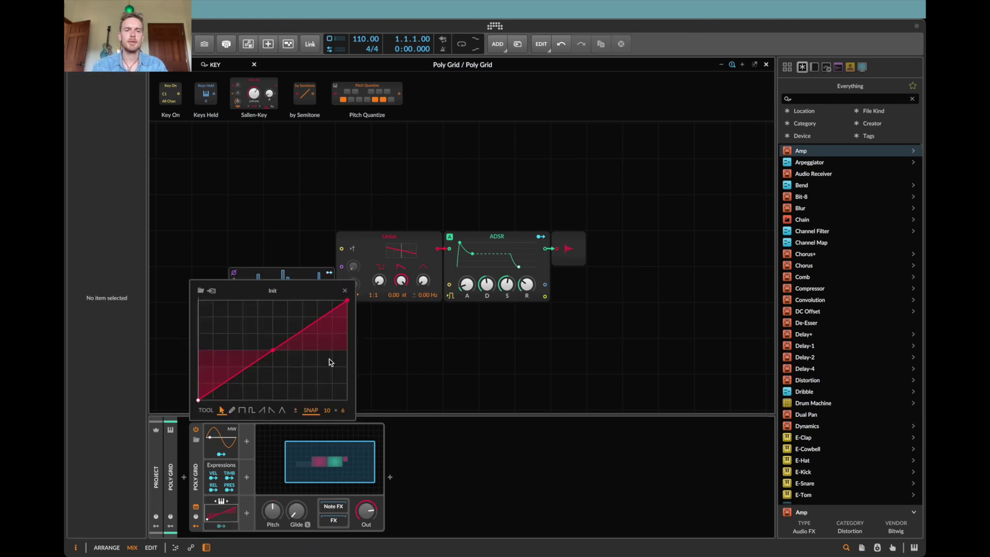
- Find the Transfer module with the search "tran", insert it after the ADSR module, and show its curve editor
left_click(239, 63)
type("tran")
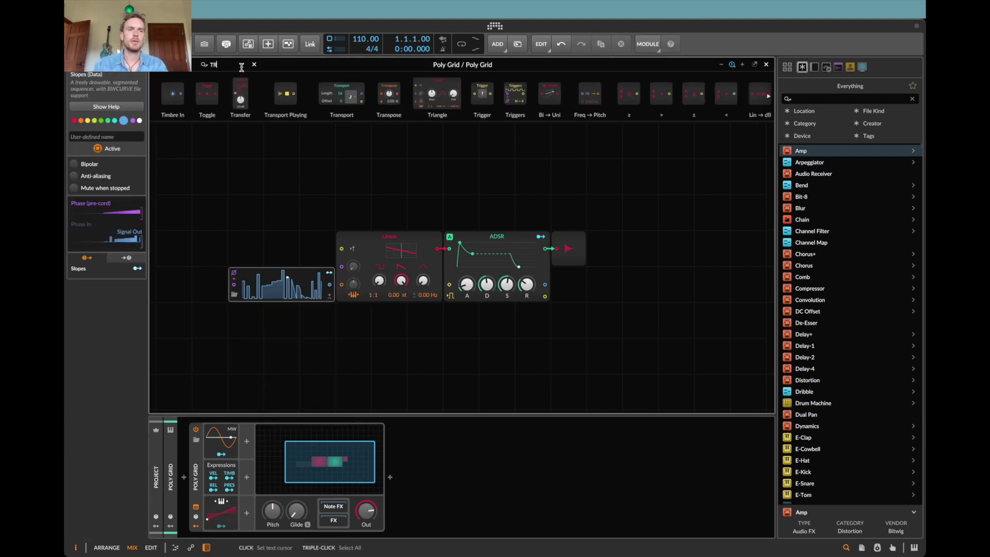
left_click_drag(305, 119, 570, 252)
left_click(571, 253)
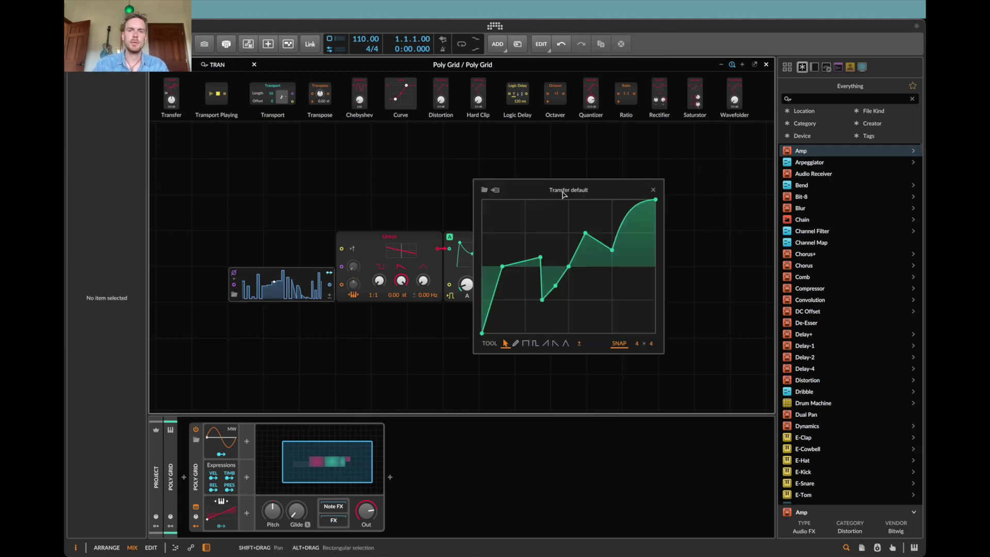
- Browse Lookup curves for the Transfer module, view the context's browser settings with Any Category selected, and cancel out of the browser
left_click(485, 190)
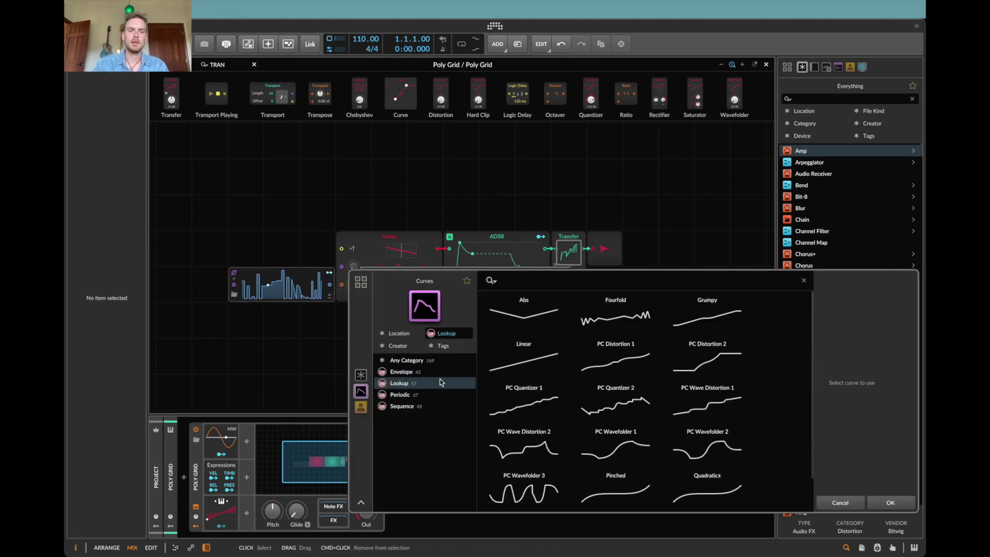
scroll(578, 382, "down", 1)
scroll(576, 385, "up", 1)
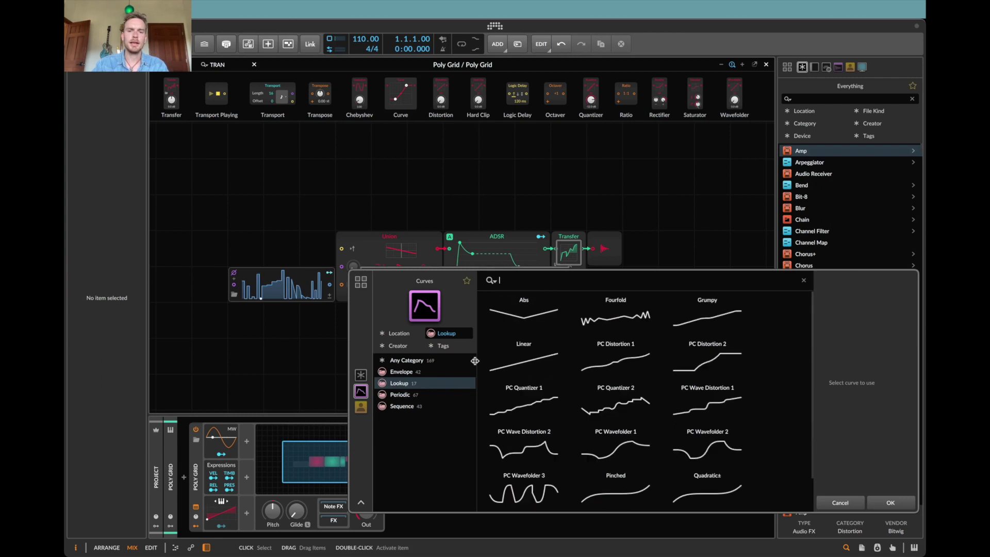
left_click(410, 360)
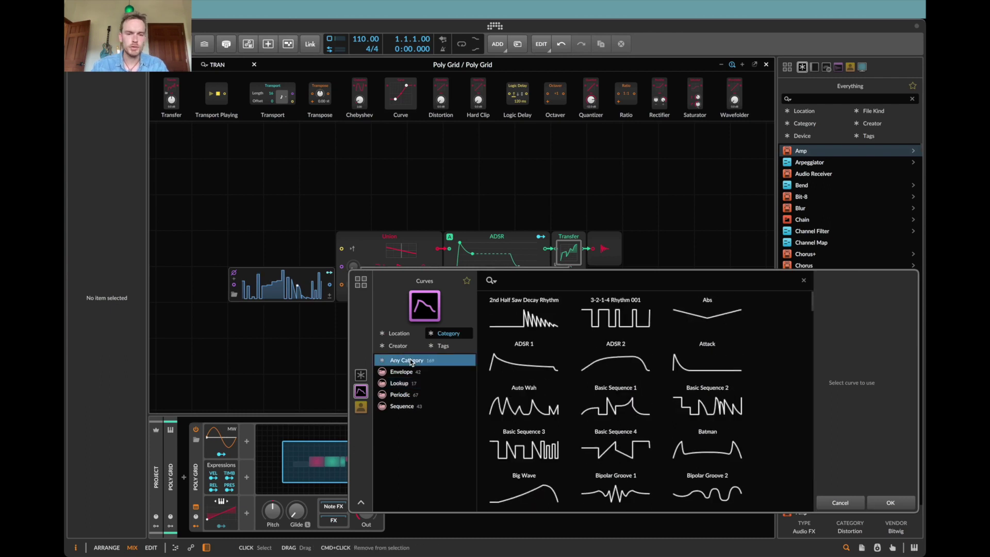
left_click(418, 316)
mouse_move(450, 367)
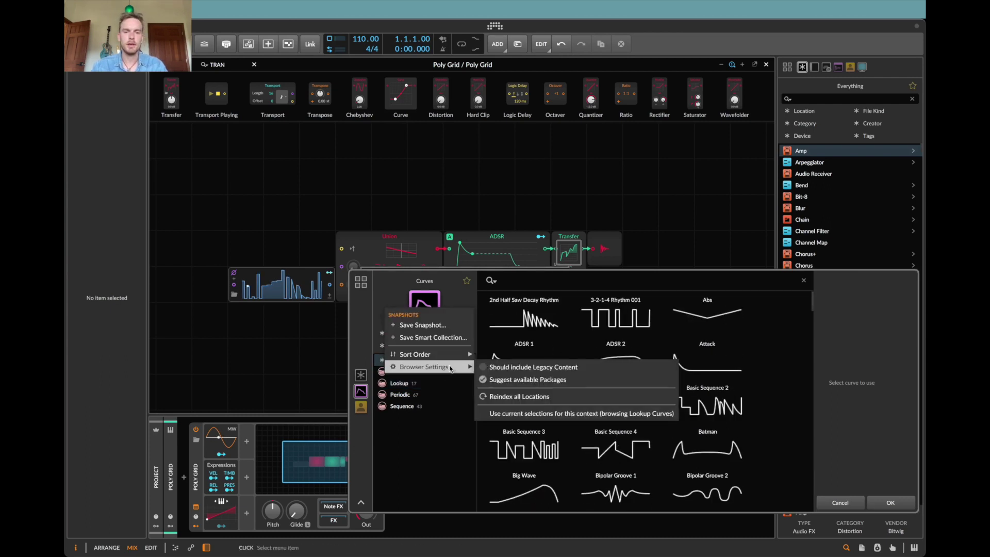
left_click(847, 502)
left_click(847, 501)
key("Escape")
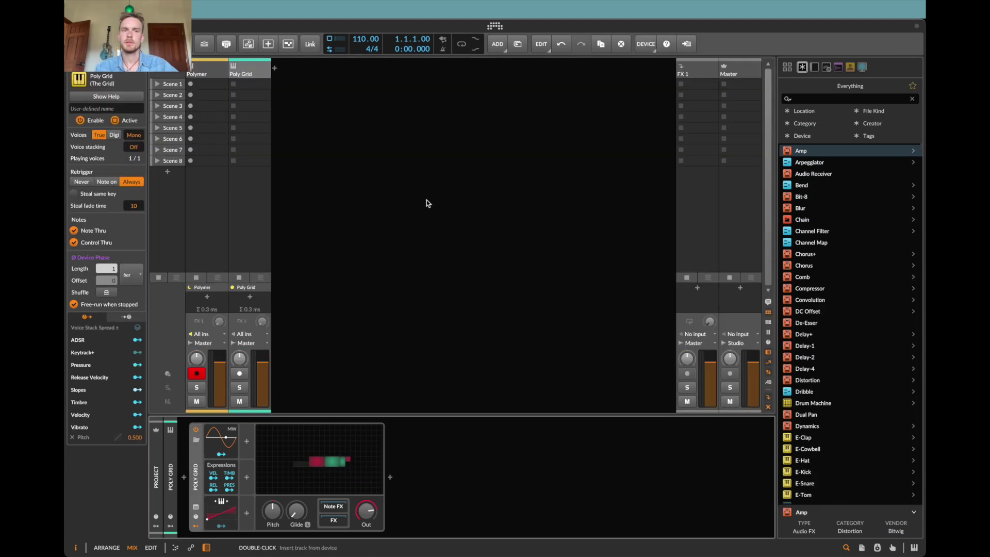
- Add an audio track, browse content for its Scene 1 slot, and choose Samples from the source locations
left_click(275, 68)
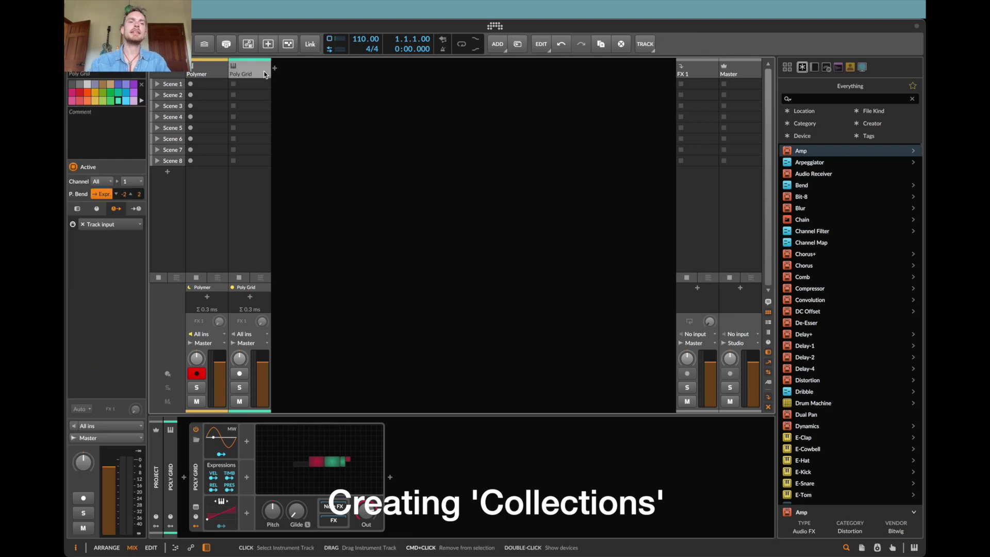
left_click(309, 85)
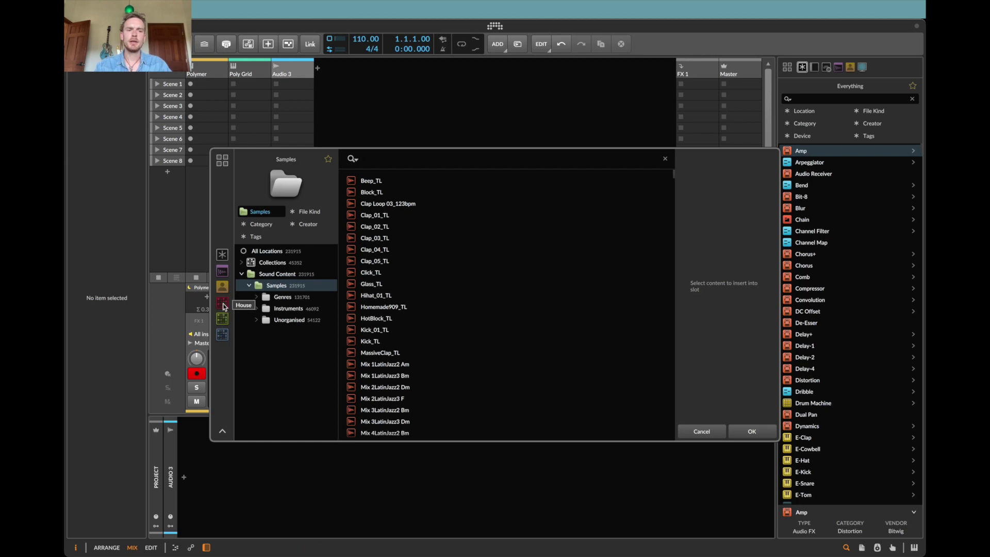
left_click(223, 161)
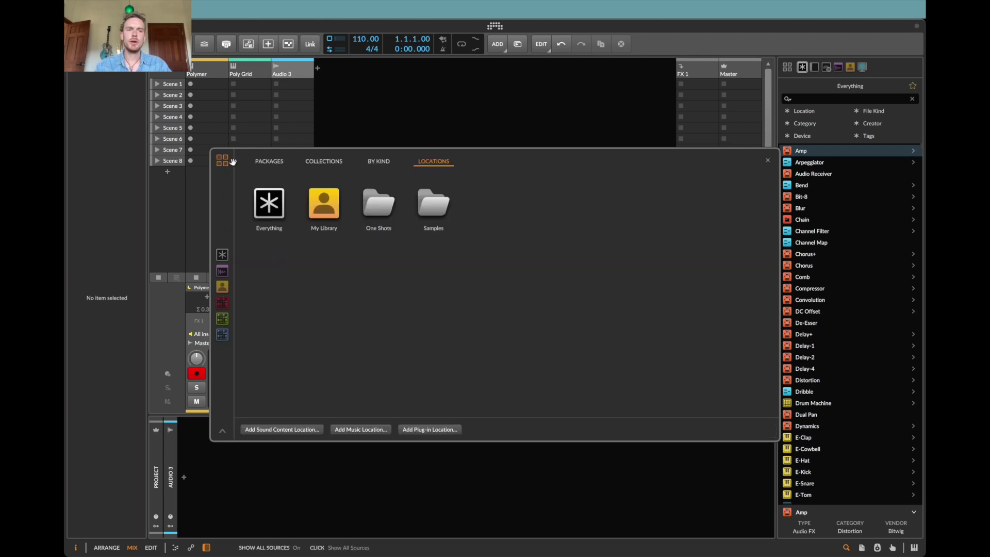
left_click(223, 161)
left_click(223, 161)
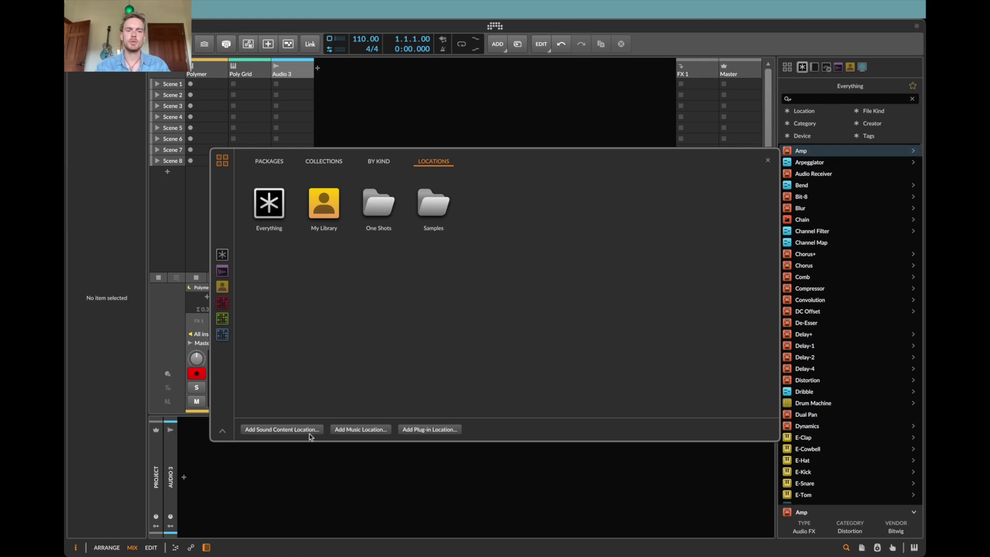
left_click(442, 205)
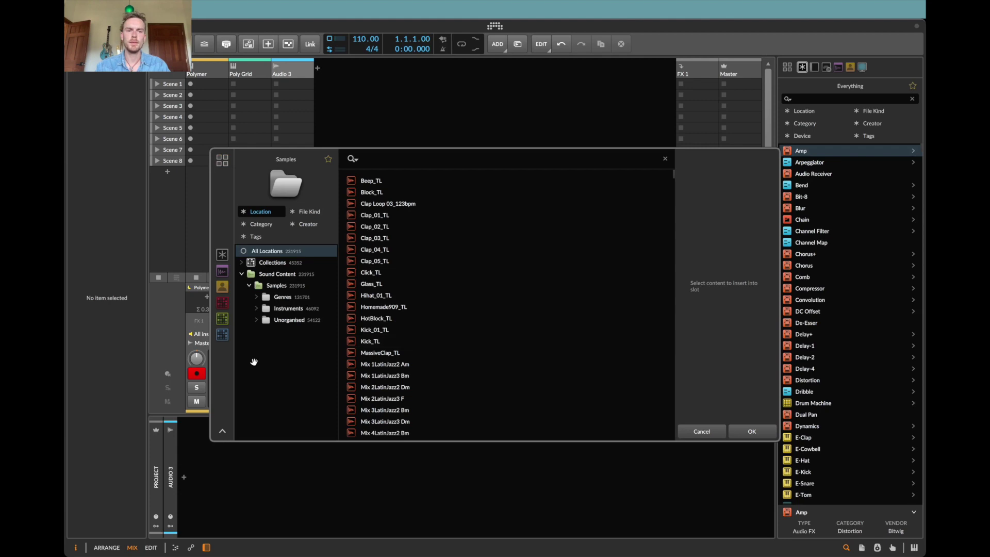
- Expand the Genres folder in Samples, filter to the Psytrance folder, and expand it
left_click(256, 300)
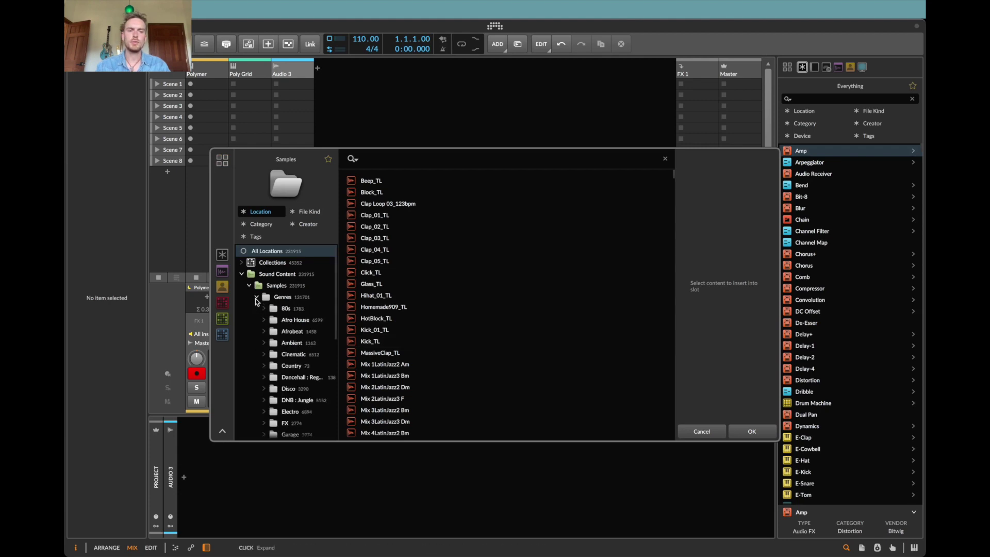
scroll(255, 299, "down", 5)
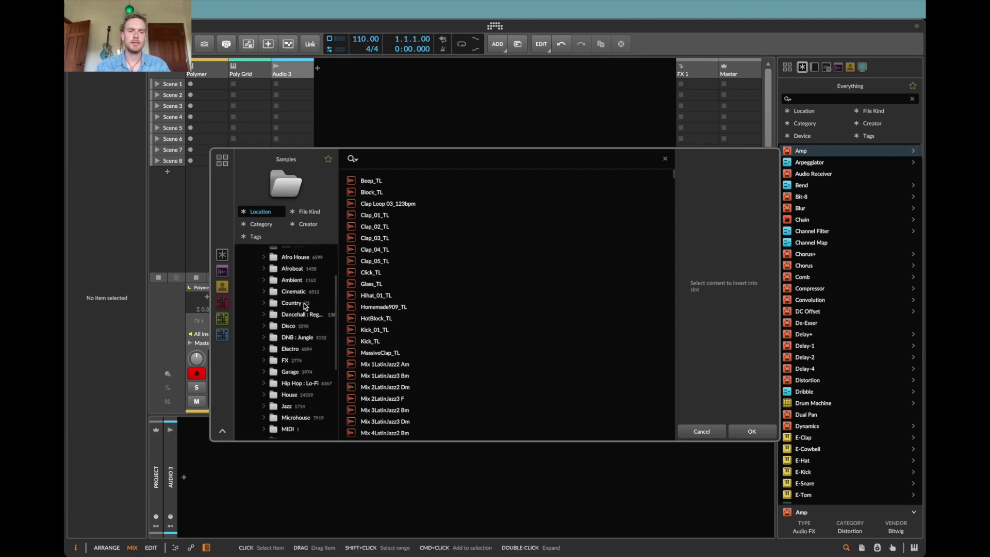
scroll(294, 315, "down", 5)
scroll(306, 324, "down", 2)
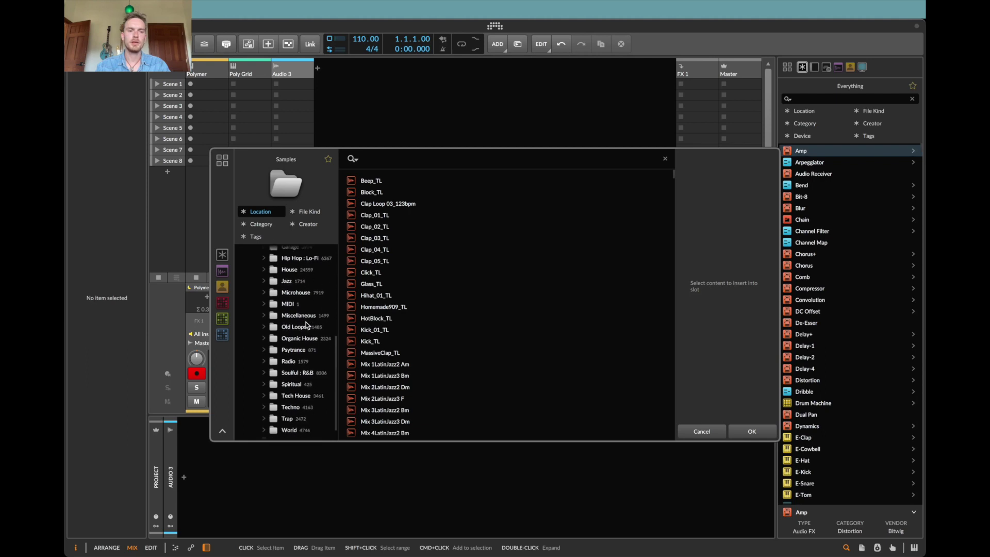
left_click(292, 351)
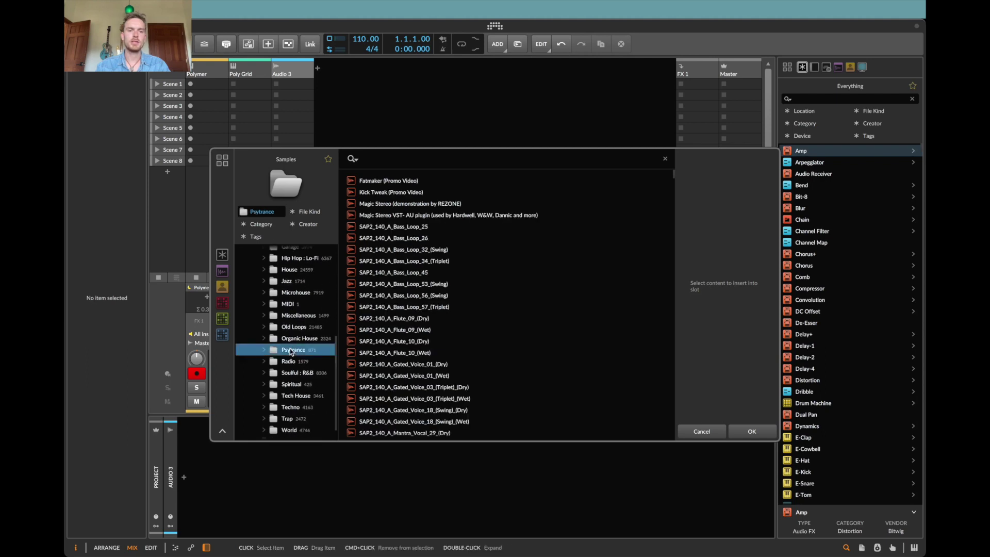
left_click(263, 351)
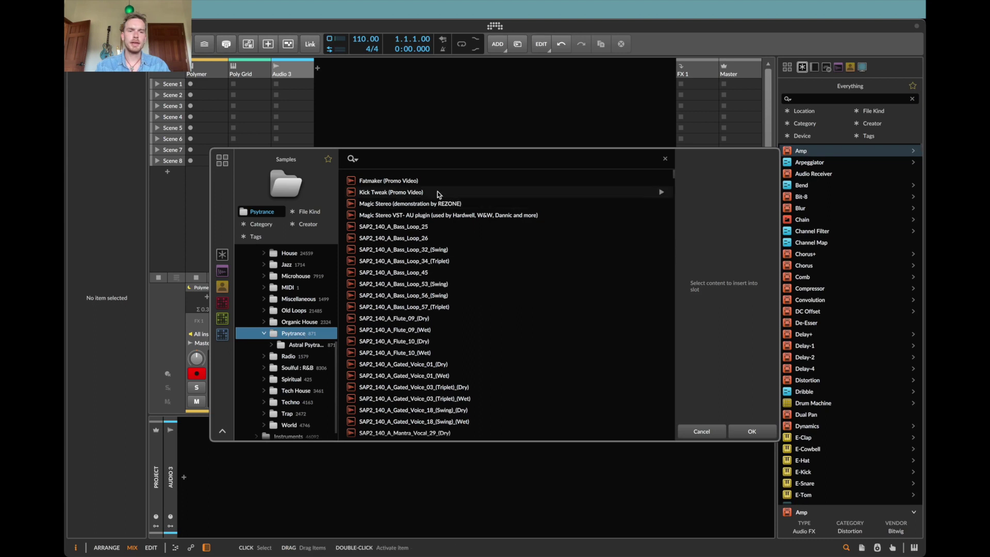
- Select all Psytrance samples from Fatmaker (Promo Video) through SAP2_Snare_20
left_click(416, 180)
scroll(433, 234, "down", 1)
scroll(434, 234, "down", 15)
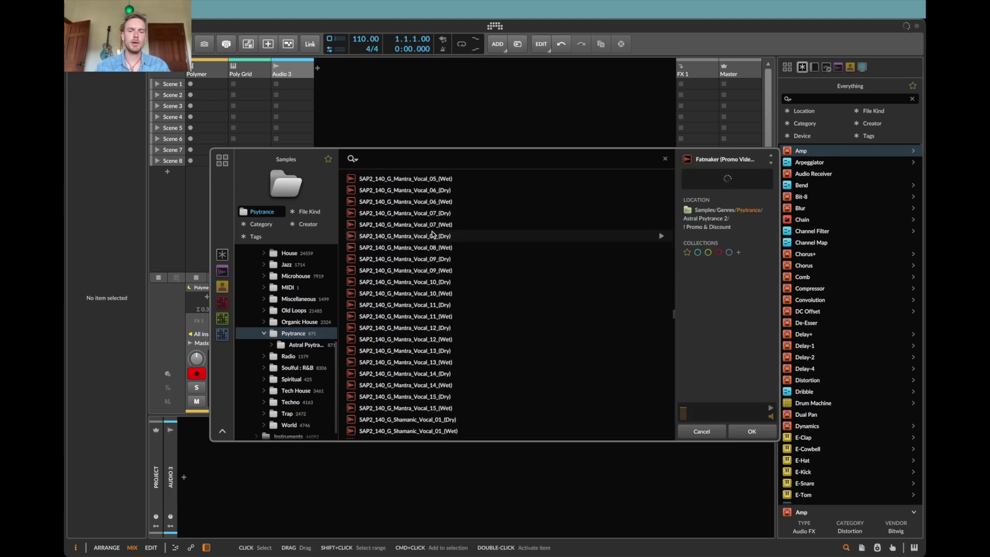
left_click(670, 436, "shift")
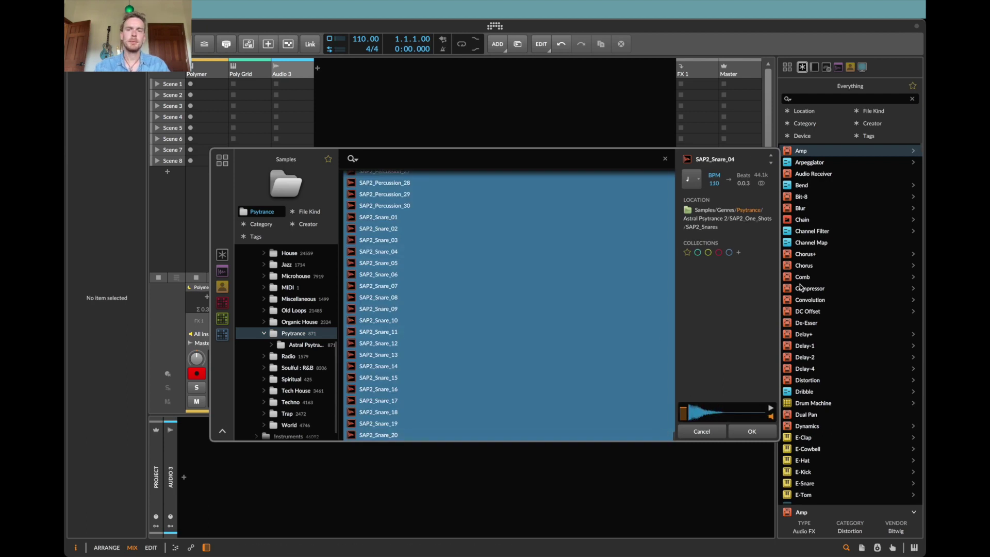
- Create a red Collection named Psytrance and add all the selected Psytrance samples to it
left_click(739, 252)
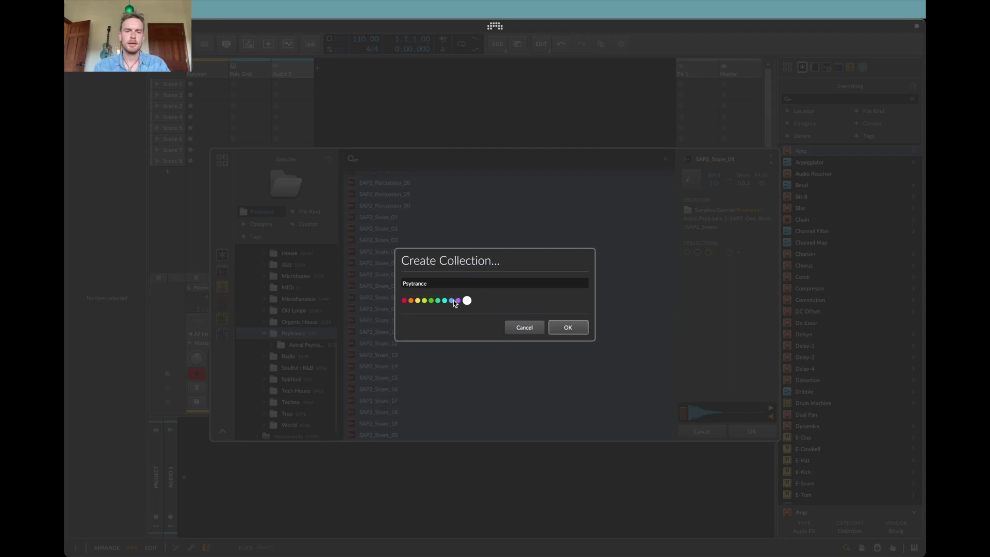
left_click(403, 301)
left_click(567, 328)
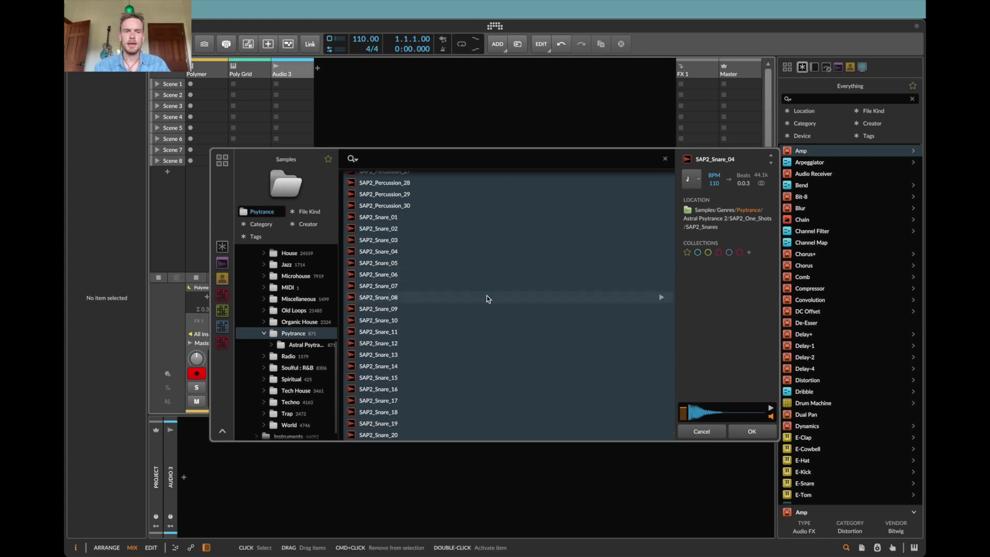
right_click(448, 269)
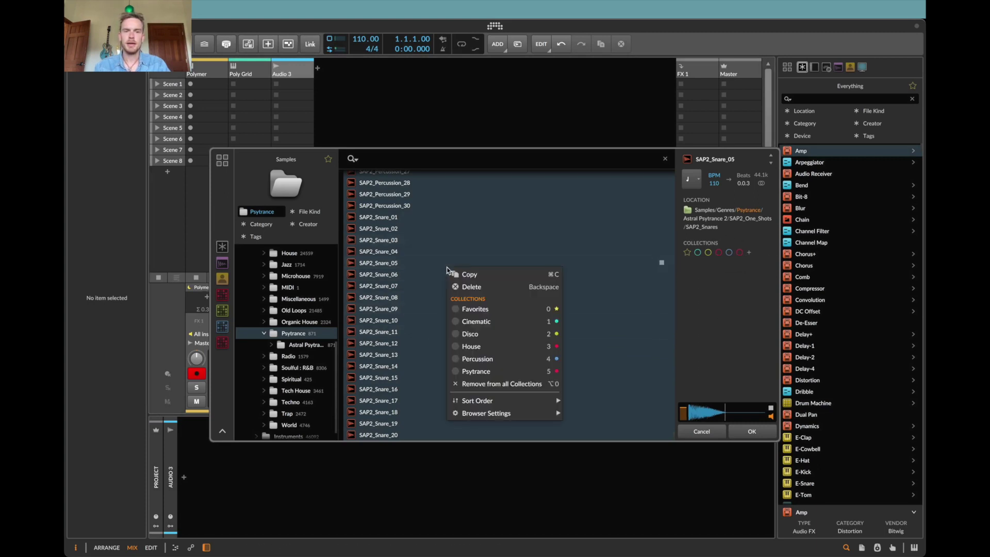
left_click(486, 372)
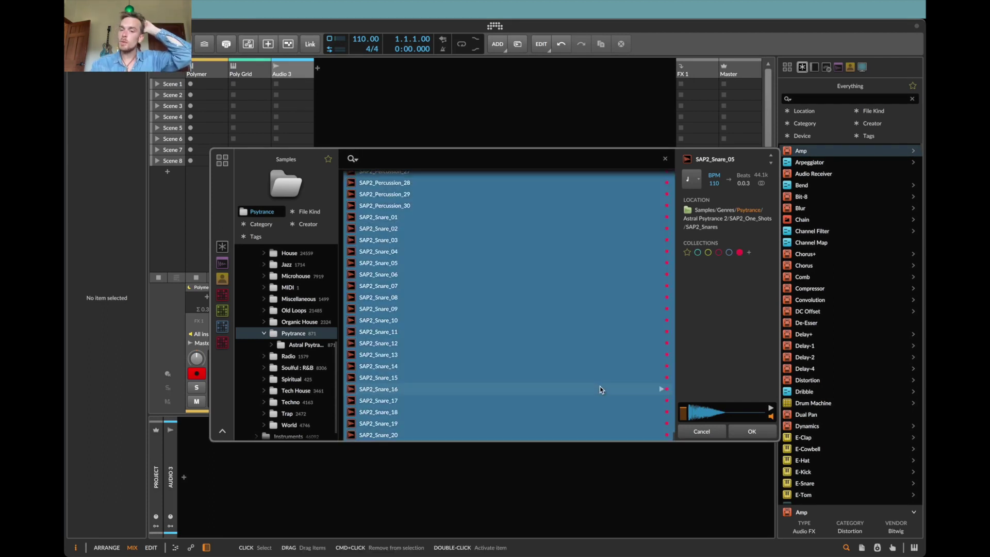
- Look over the genre folders and check the Collection marks throughout the Psytrance sample list
scroll(292, 364, "up", 3)
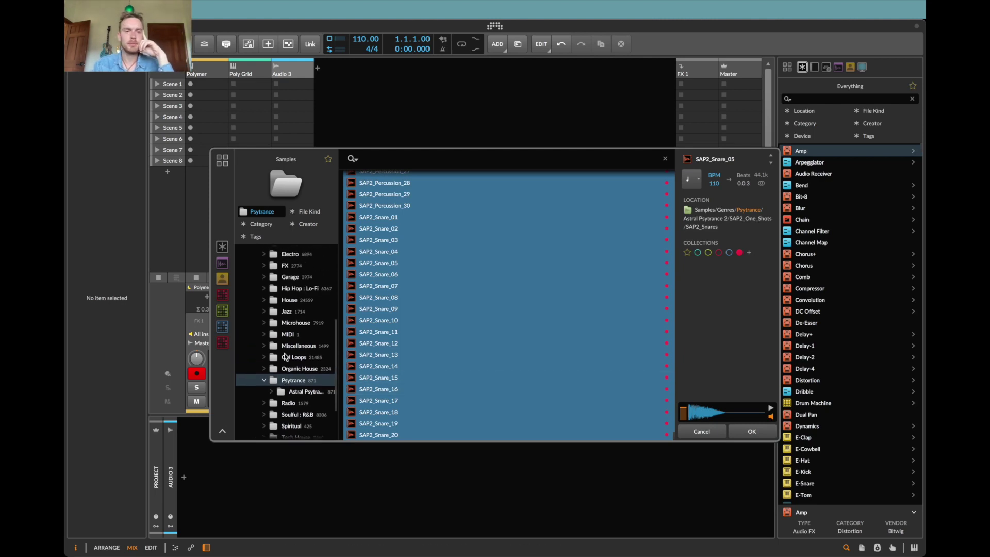
scroll(311, 300, "up", 4)
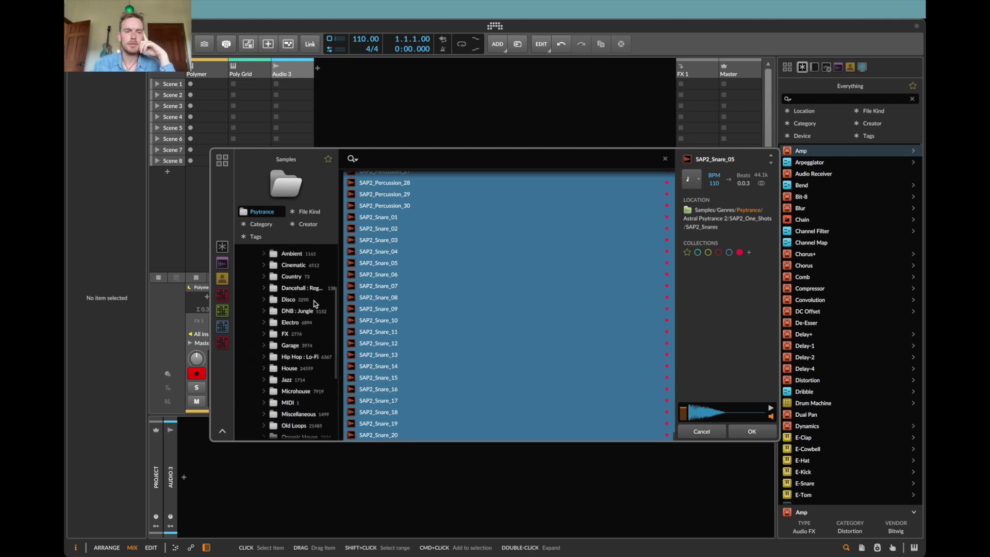
scroll(317, 304, "down", 6)
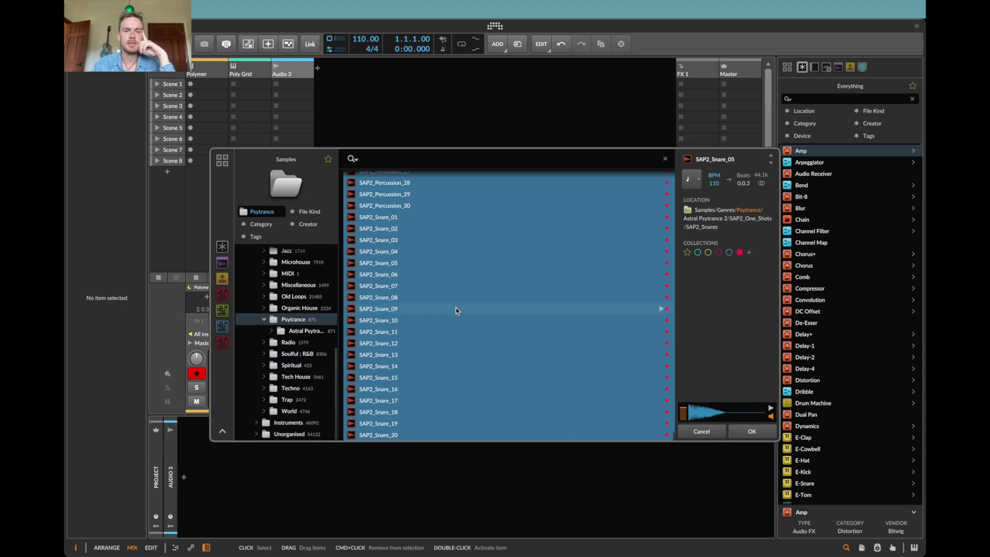
scroll(456, 307, "up", 10)
scroll(456, 308, "down", 10)
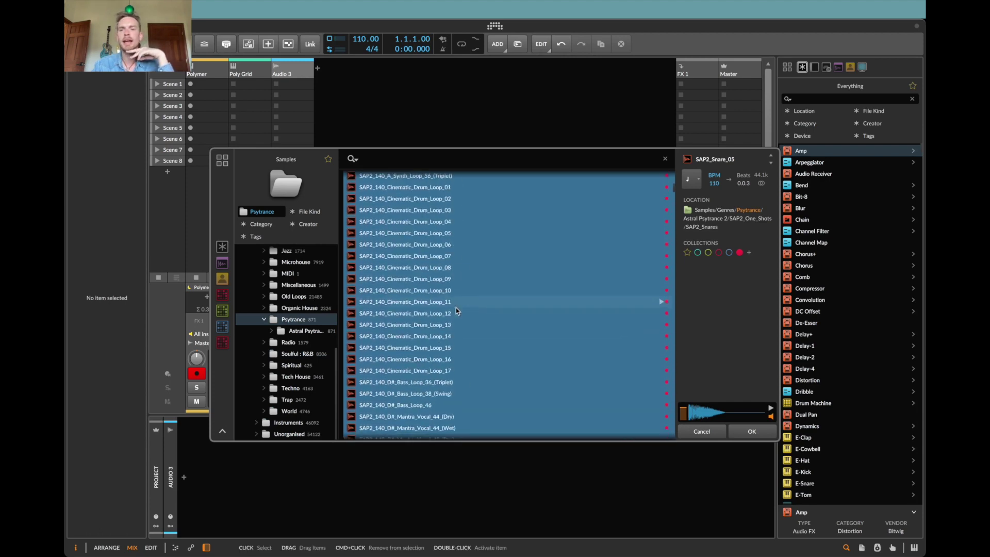
scroll(455, 308, "down", 15)
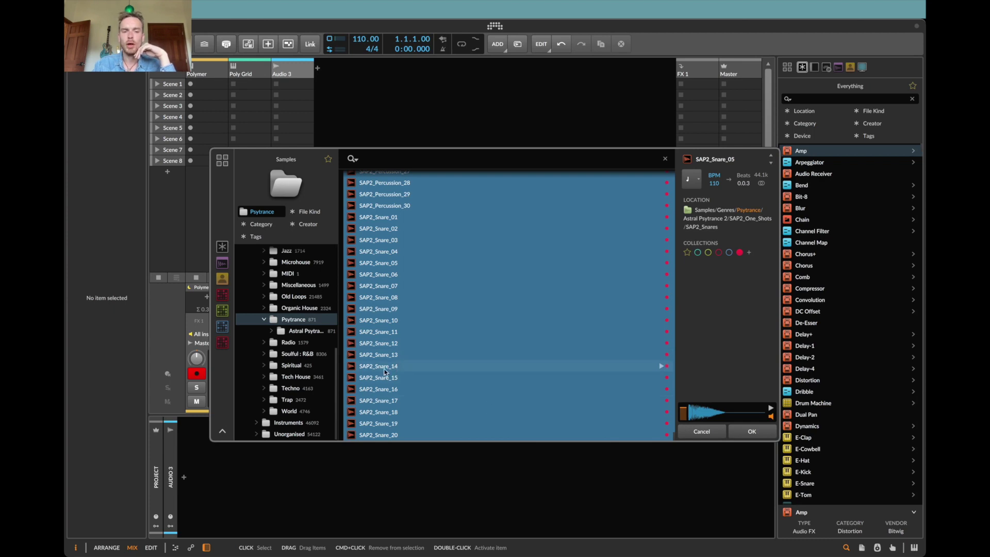
scroll(470, 342, "up", 10)
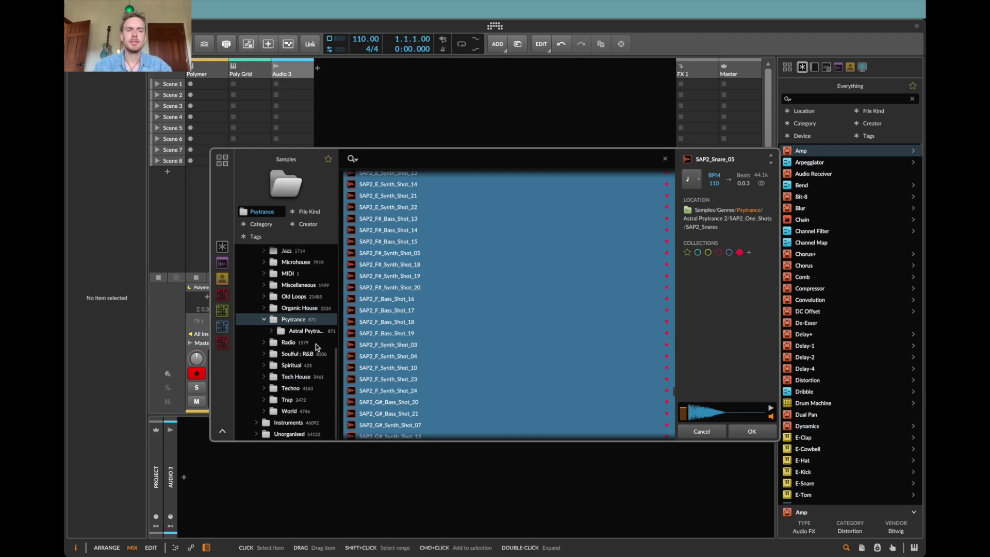
- Filter the samples to the Techno genre folder and create a yellow Collection named Techno
left_click(288, 344)
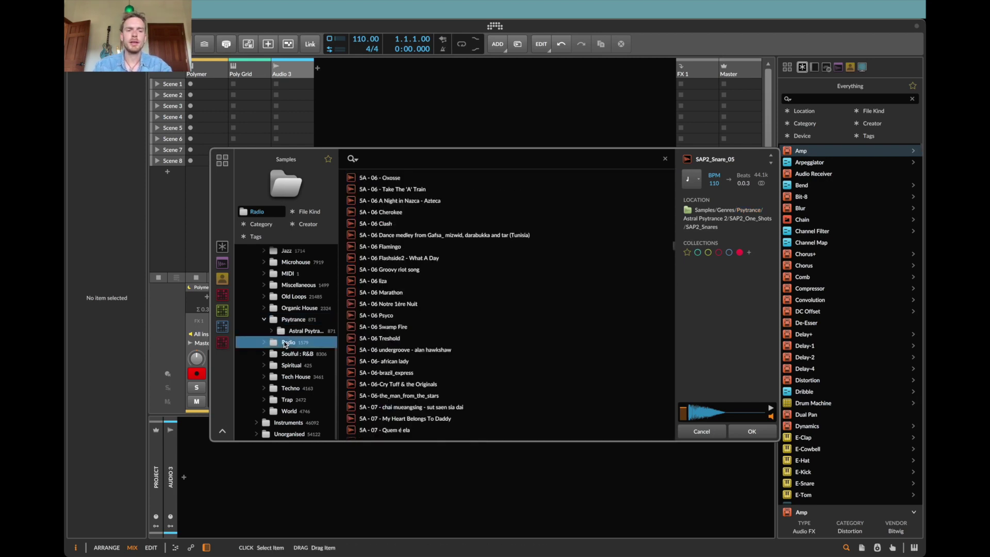
left_click(308, 389)
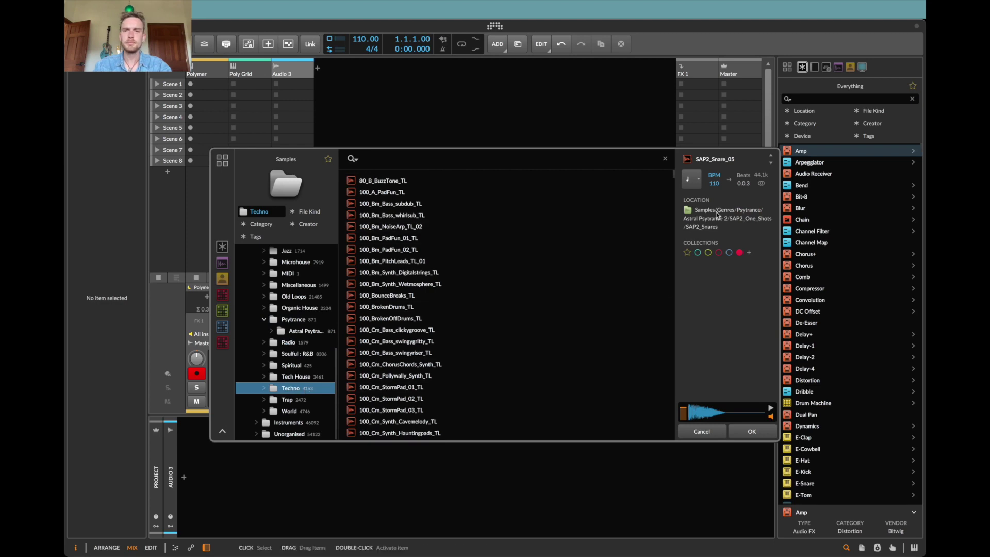
left_click(749, 254)
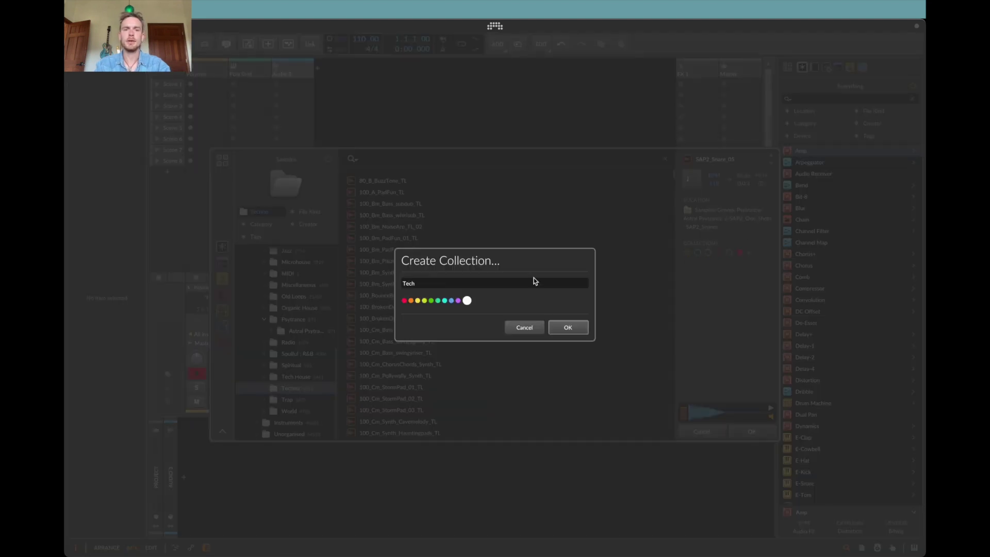
left_click(418, 301)
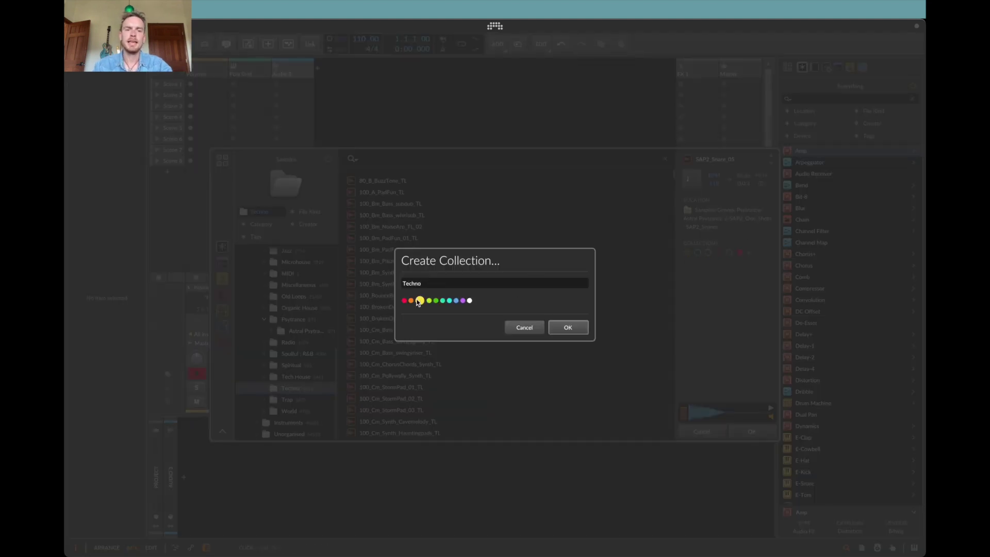
left_click(574, 329)
- Select all samples listed for the Techno folder and add them to the Techno Collection
left_click(462, 308)
key("super+a")
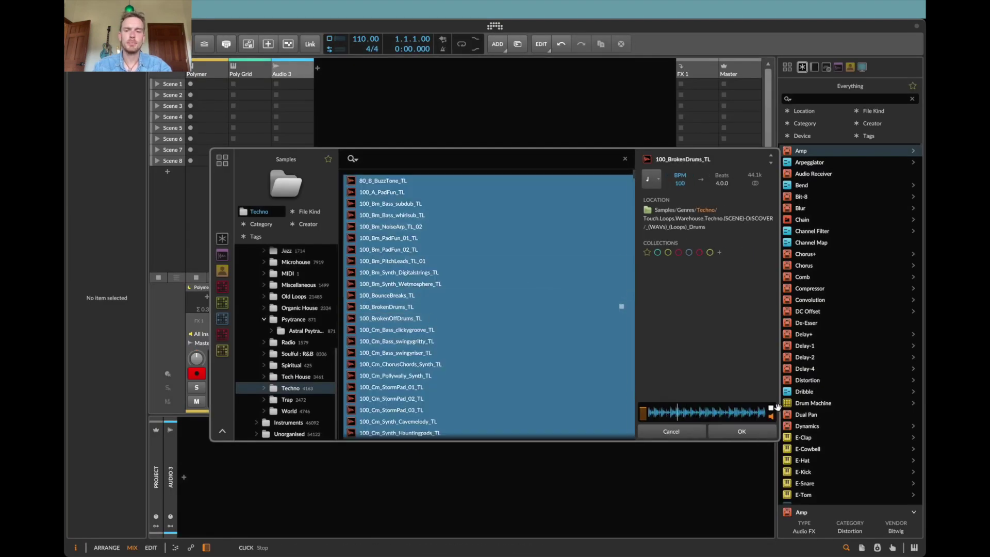
right_click(464, 273)
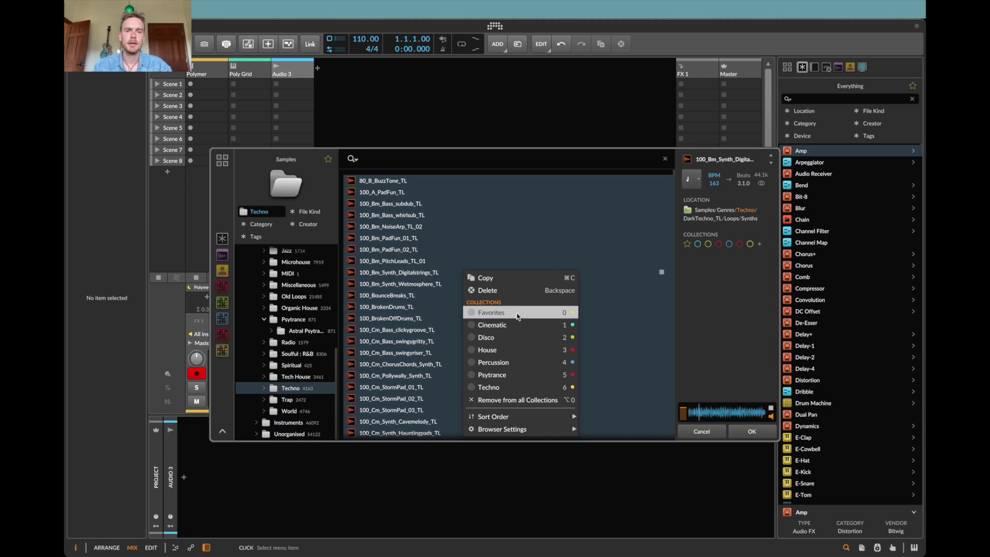
left_click(526, 387)
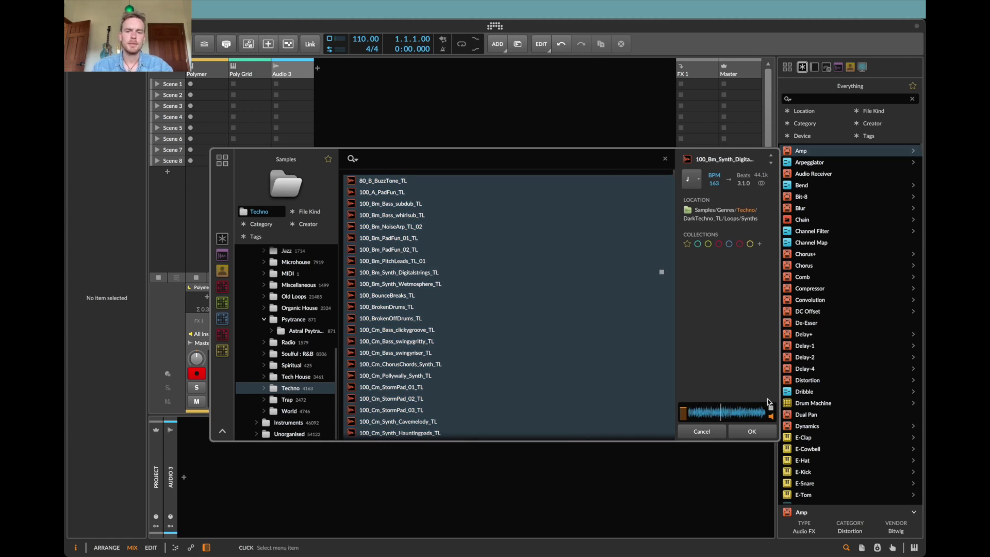
- Check the Techno sample list for entries without the Collection mark and look over the genre folders
key("super+a")
scroll(587, 315, "down", 10)
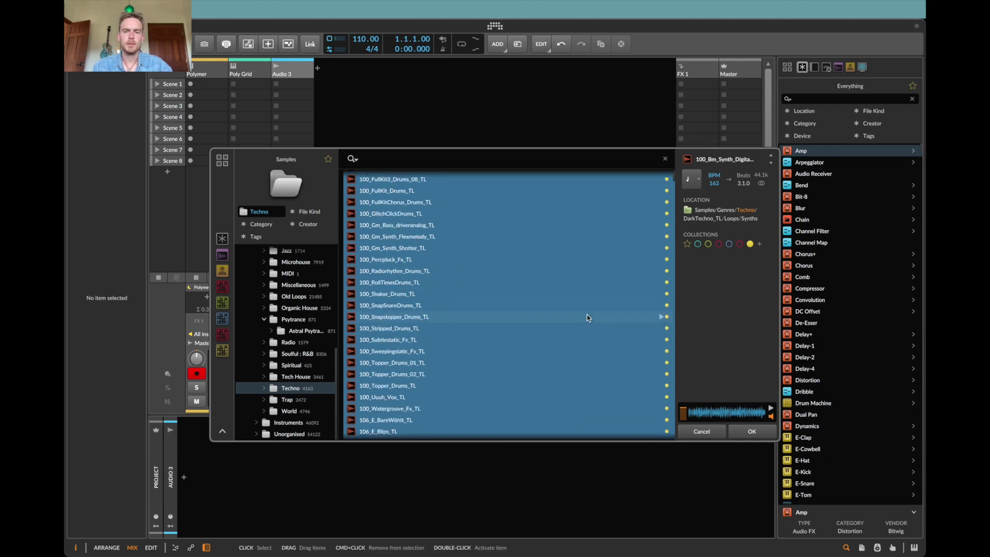
scroll(588, 317, "down", 15)
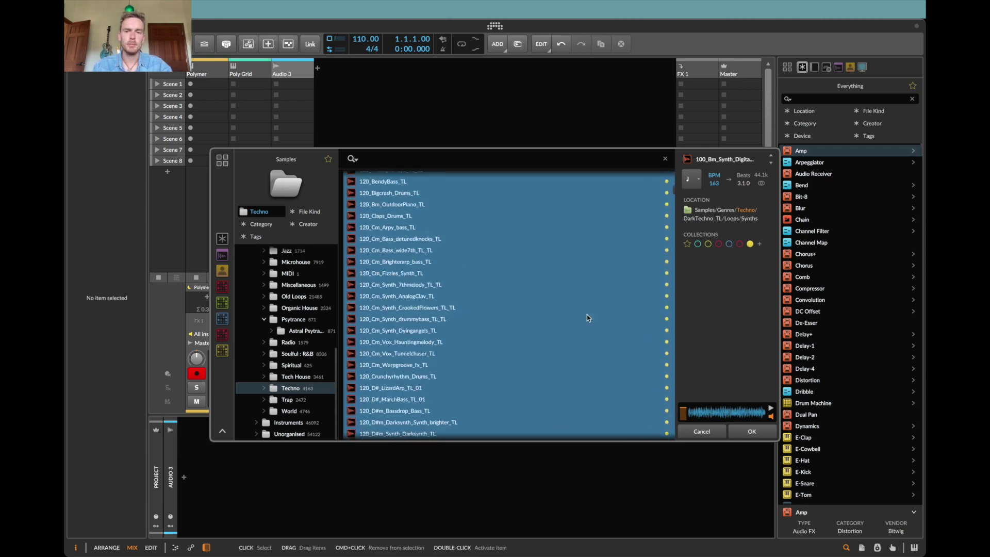
scroll(586, 317, "down", 20)
key("Escape")
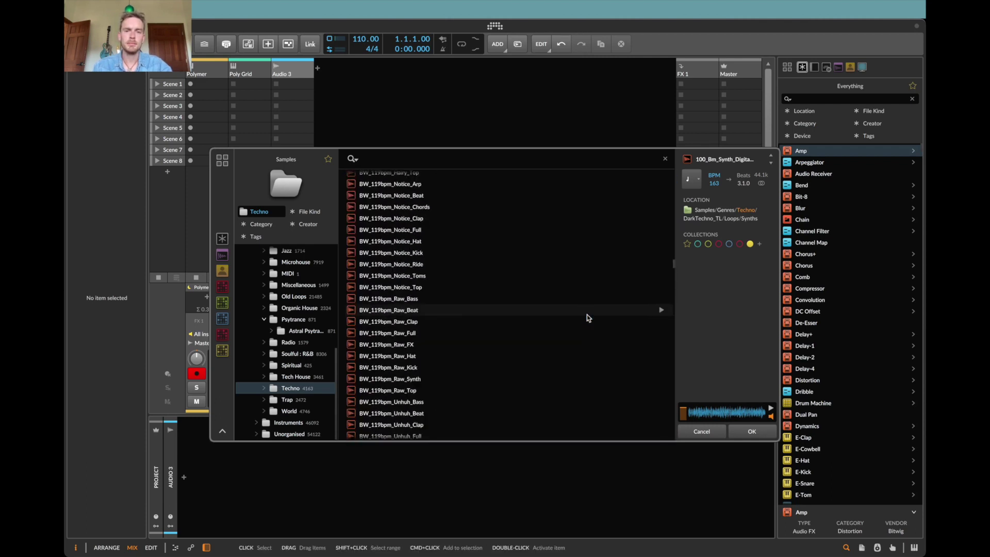
scroll(586, 315, "down", 20)
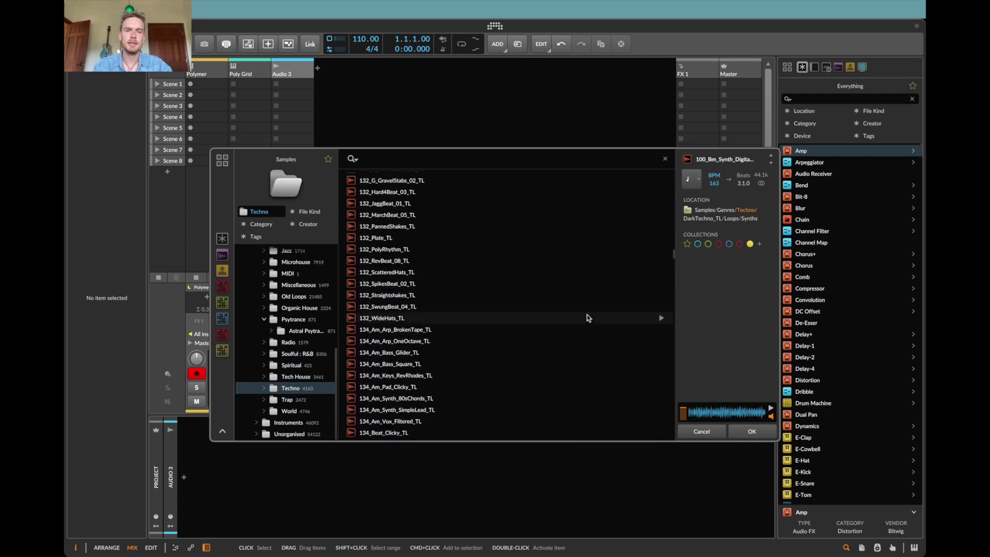
scroll(587, 318, "up", 10)
left_click(586, 317, "shift")
scroll(587, 317, "down", 3)
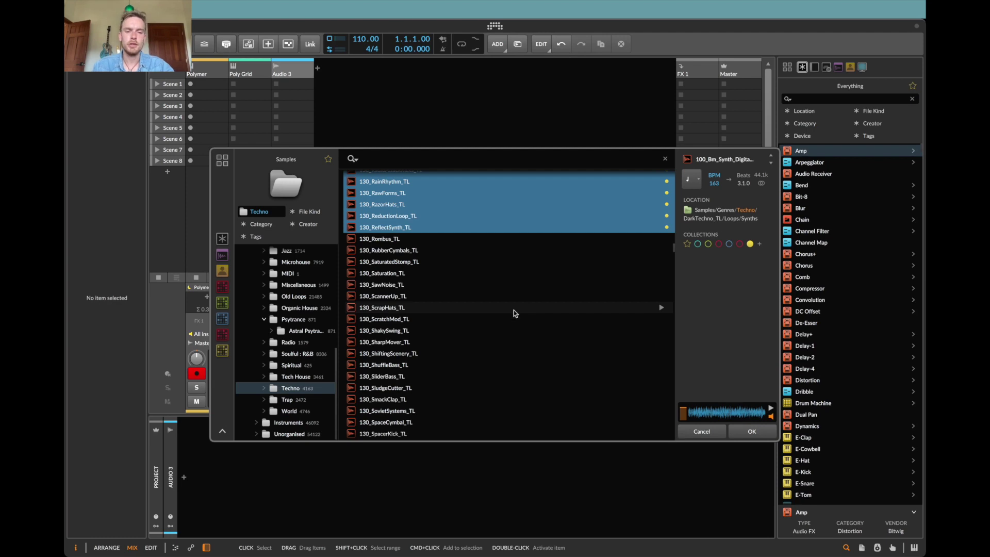
scroll(312, 345, "up", 5)
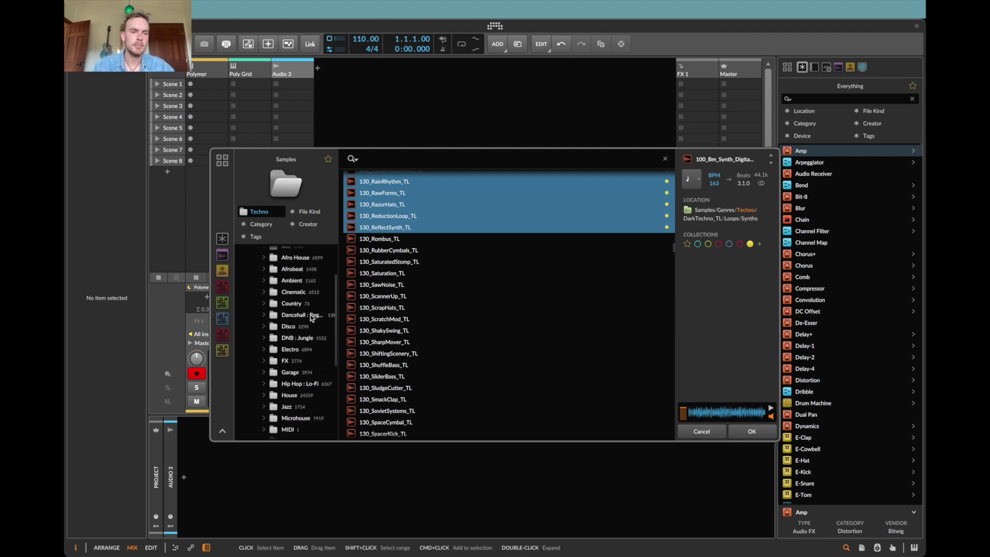
scroll(311, 318, "down", 2)
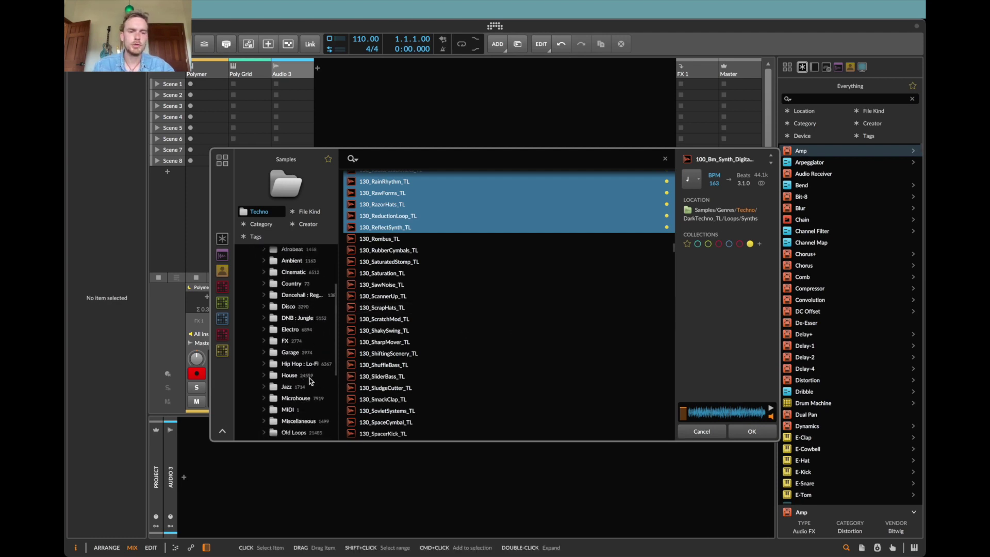
scroll(310, 381, "down", 4)
- View the overview of all Collections and browse the contents of the House and Techno Collections
left_click(223, 287)
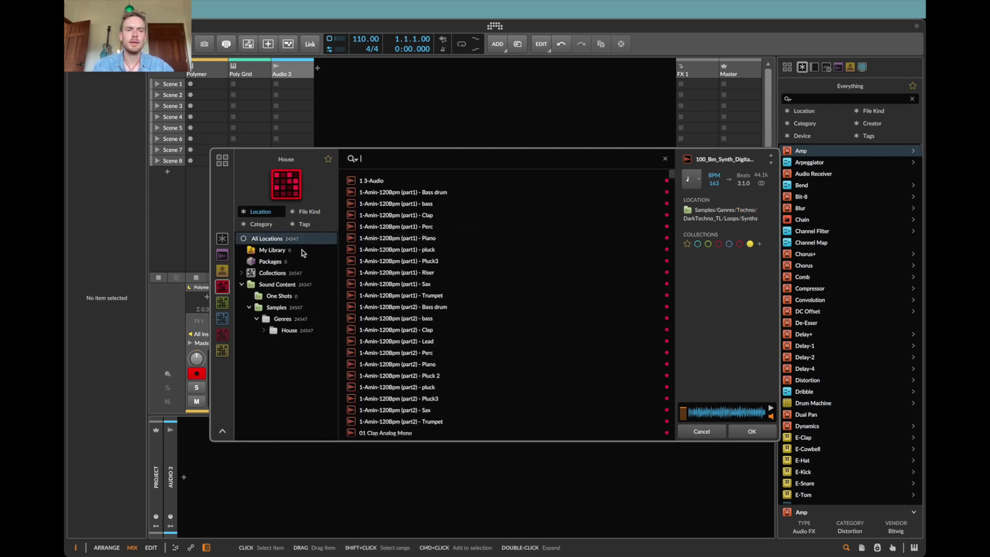
left_click(222, 161)
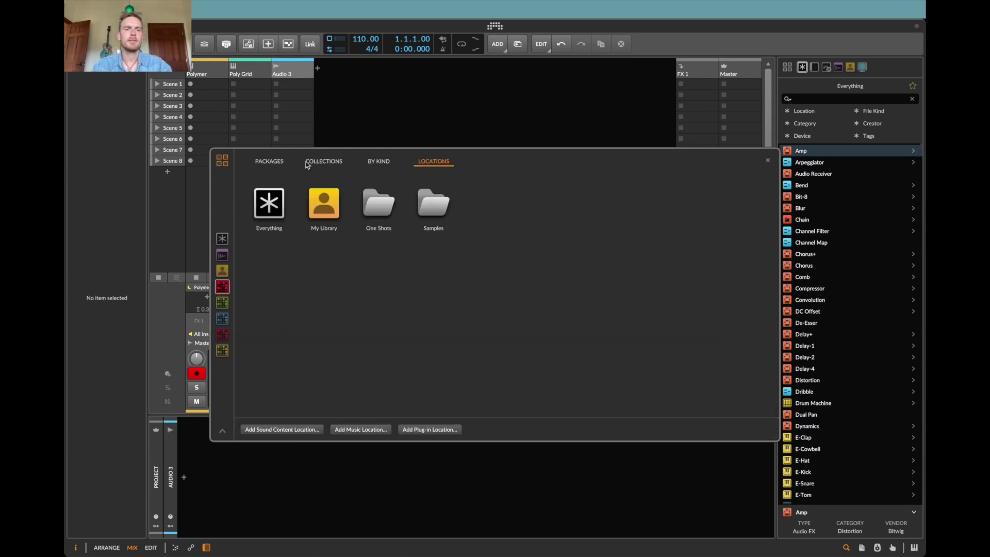
left_click(330, 157)
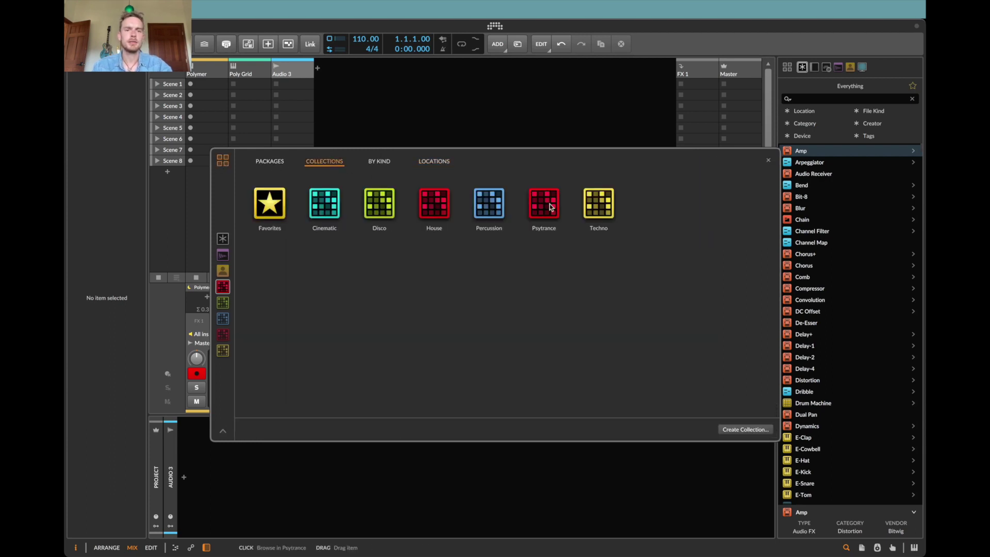
left_click(435, 205)
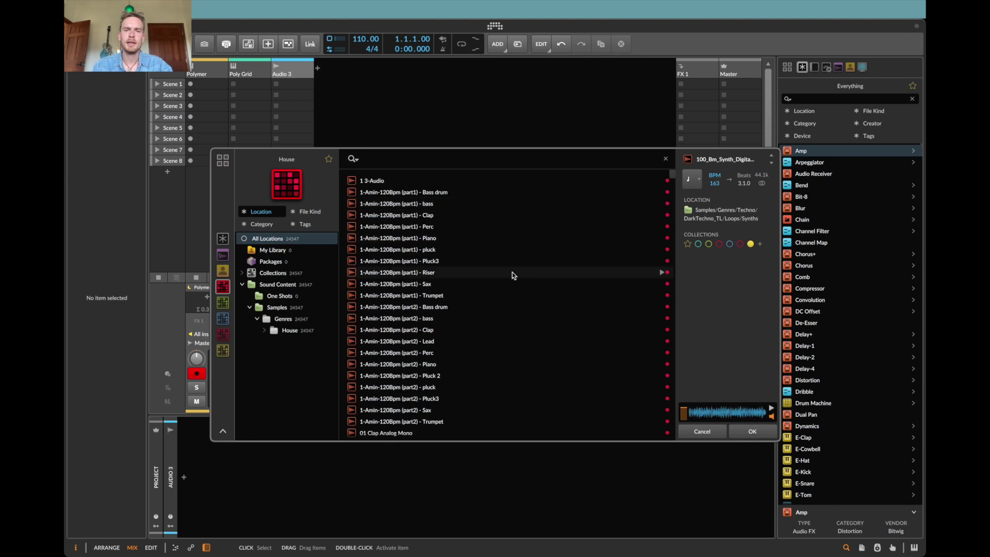
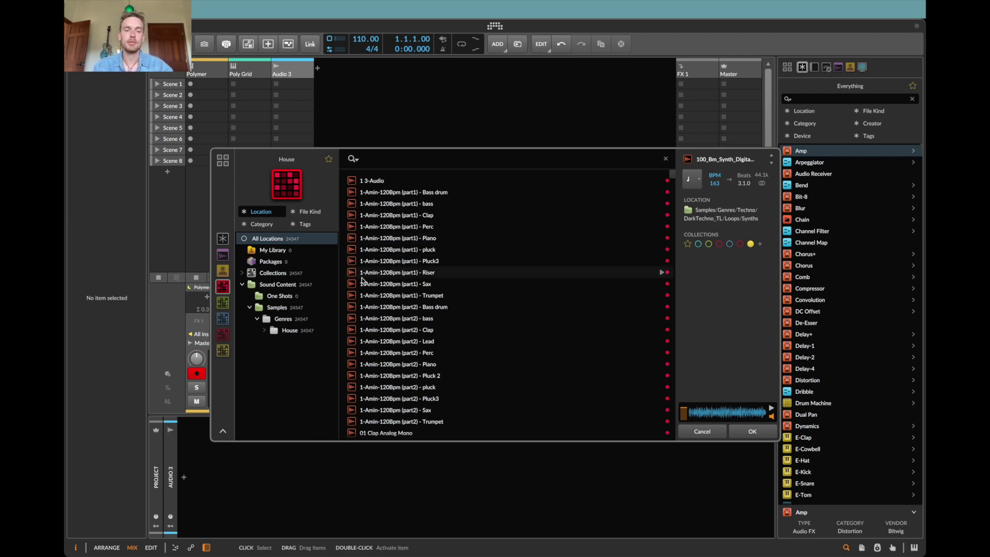
left_click(223, 352)
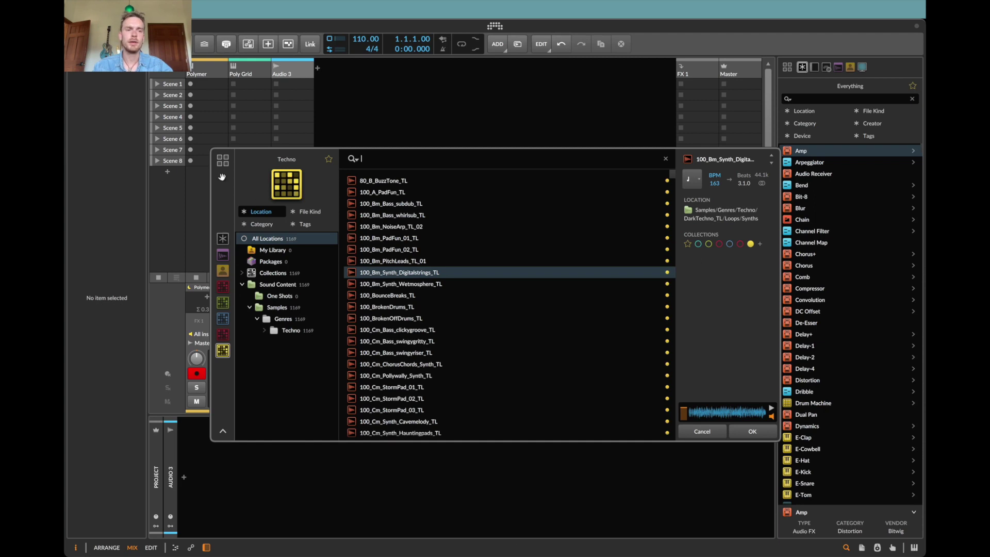
- Return to the Samples location, filter to the Techno folder, and look for samples not yet in the Techno Collection
left_click(223, 160)
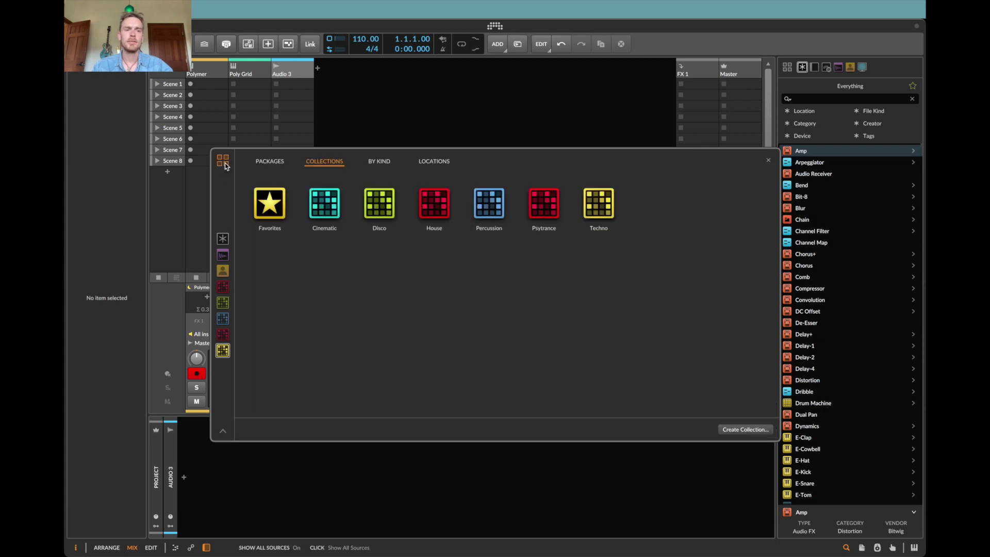
left_click(441, 163)
double_click(393, 202)
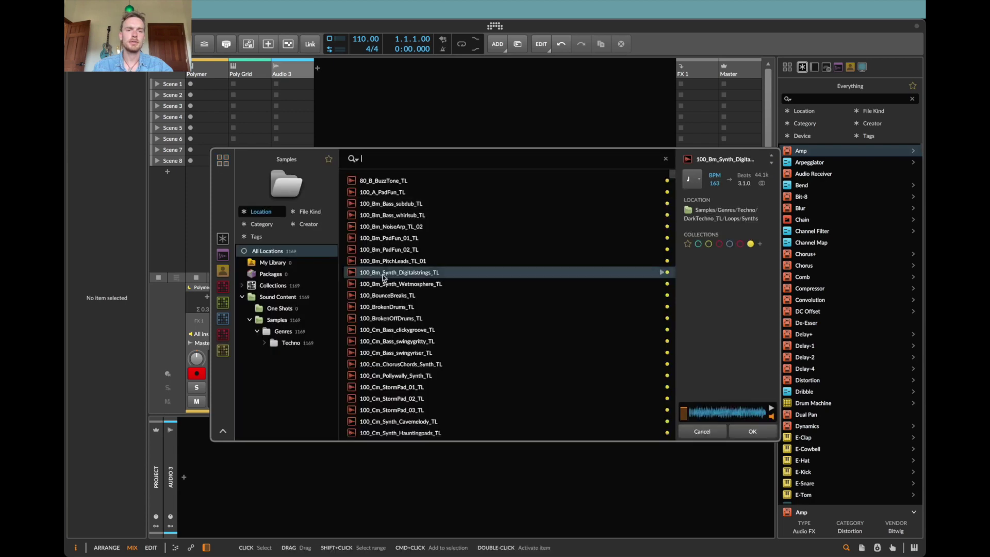
scroll(302, 334, "down", 5)
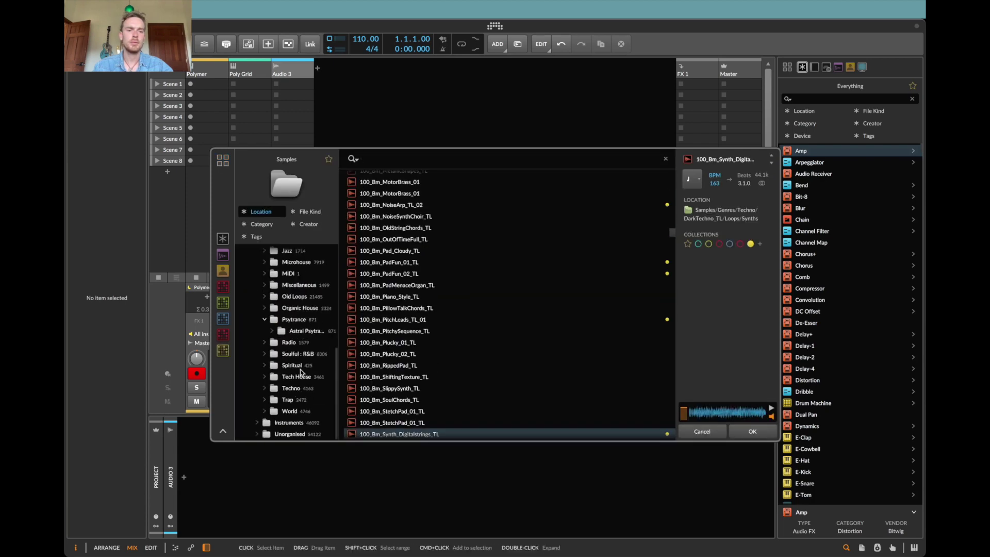
left_click(300, 389)
scroll(428, 261, "down", 20)
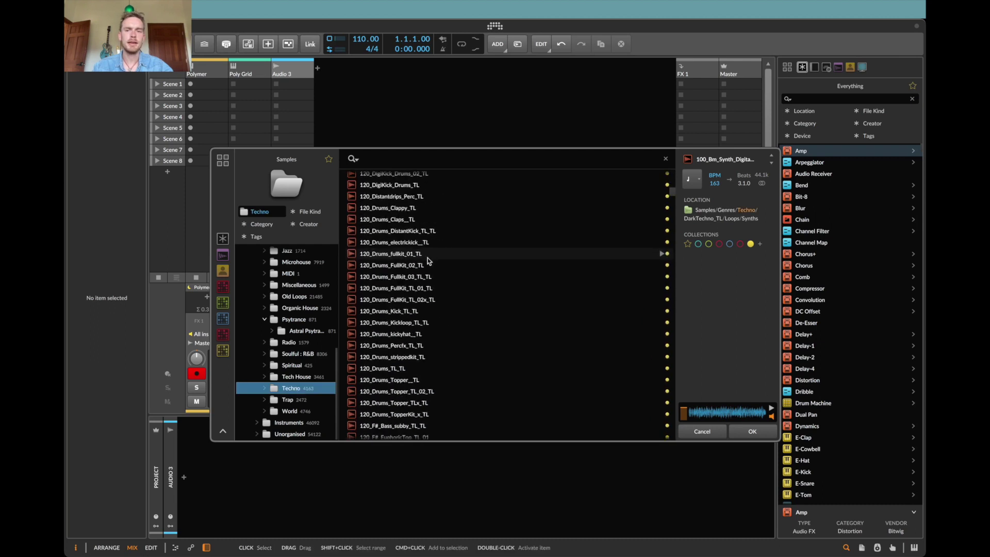
scroll(428, 260, "down", 20)
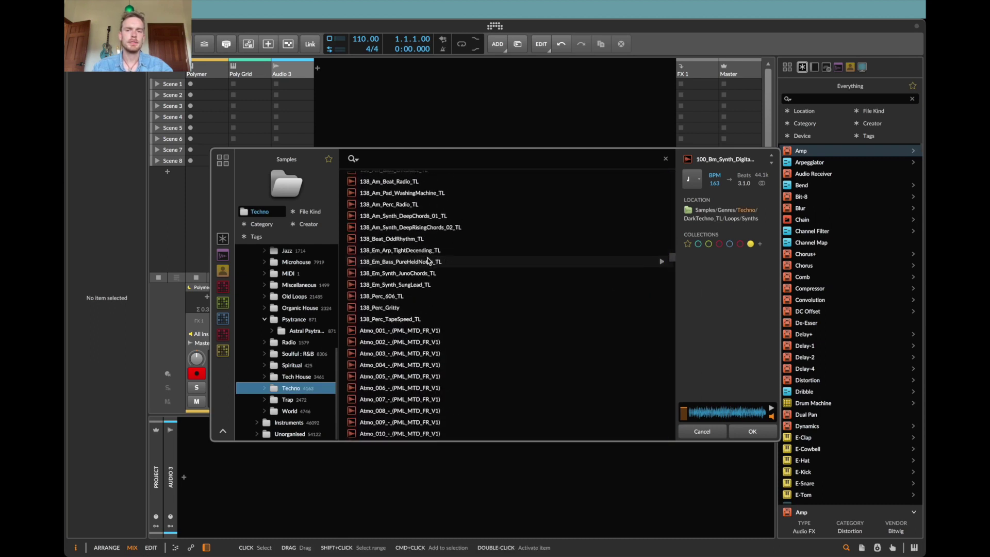
- Select the unmarked Techno folder samples from 130_Rombus_TL through Kick_19_TL and add them to the Techno Collection
scroll(428, 260, "down", 10)
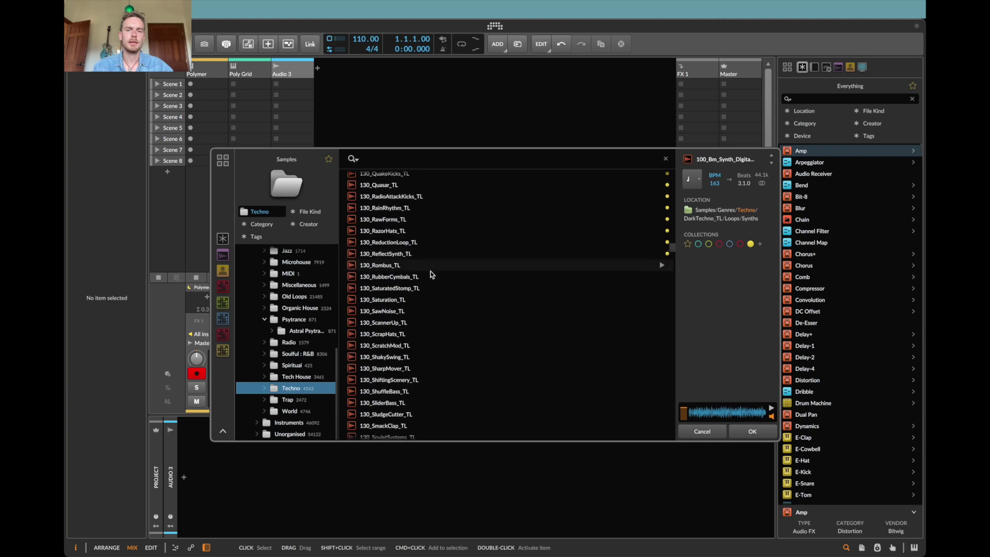
left_click(429, 262)
scroll(430, 265, "down", 10)
scroll(432, 273, "down", 20)
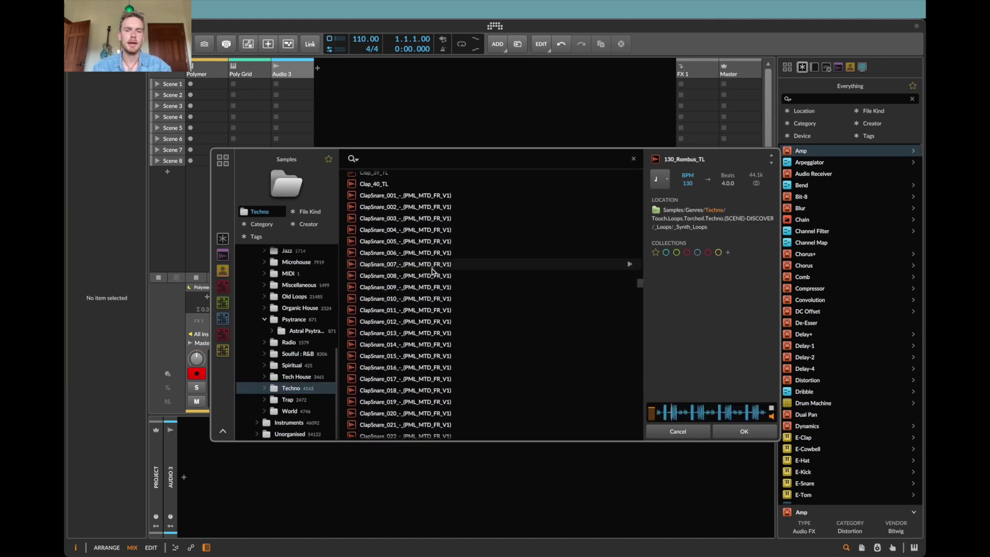
left_click(521, 318, "shift")
right_click(559, 249)
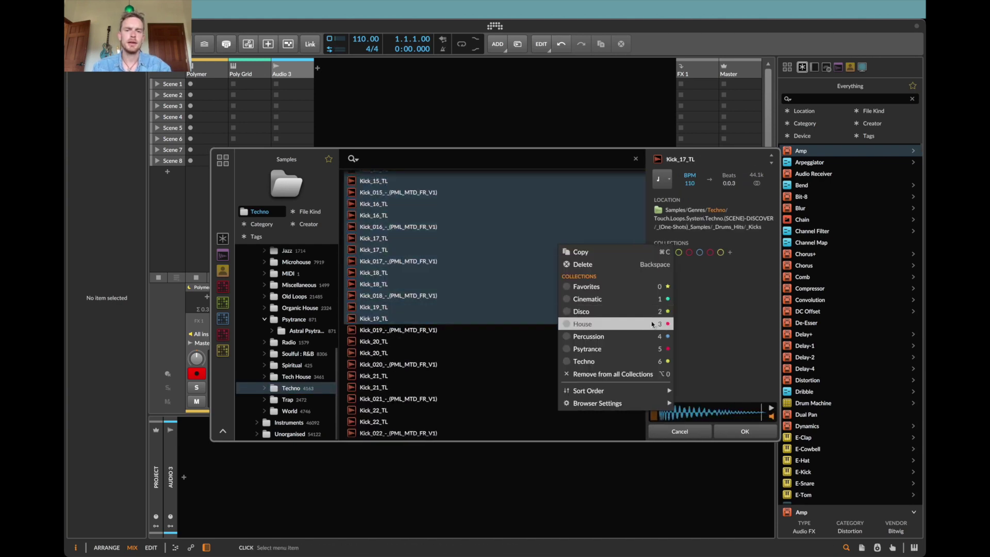
left_click(630, 362)
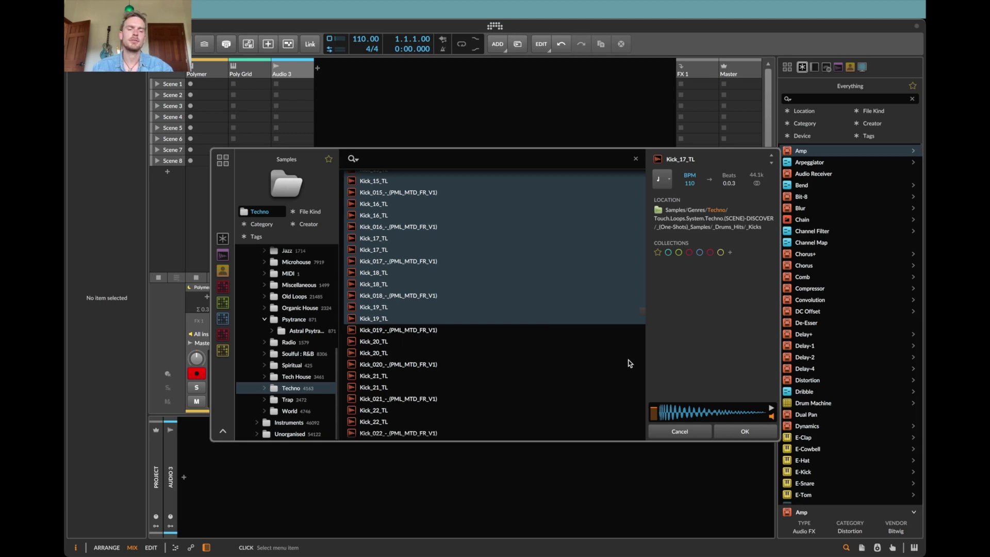
left_click(631, 363)
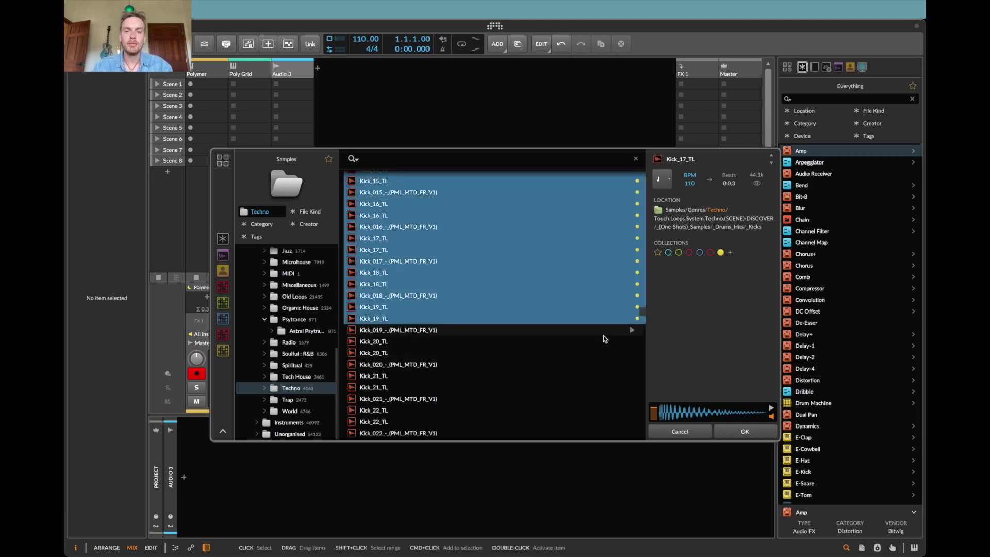
- Select the remaining Techno samples from Kick_019 through Tom_016, add them to the Techno Collection, and check the list's Collection marks
left_click(603, 334)
scroll(672, 356, "down", 5)
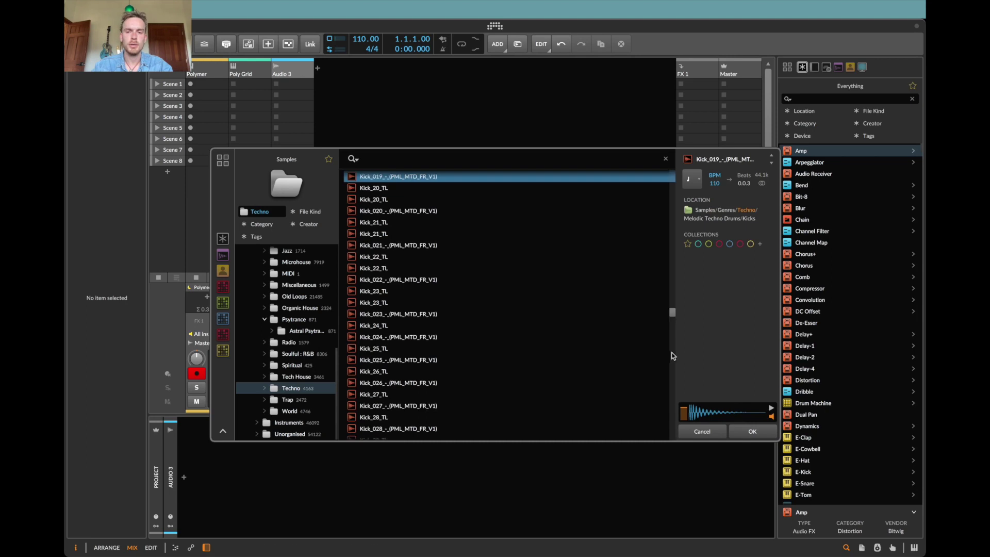
scroll(672, 356, "down", 15)
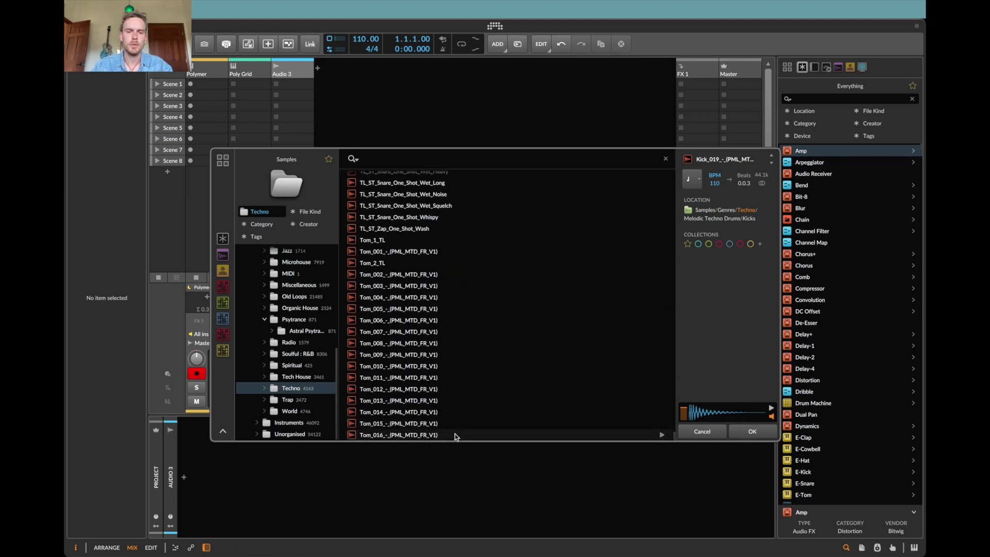
left_click(455, 434, "shift")
right_click(432, 299)
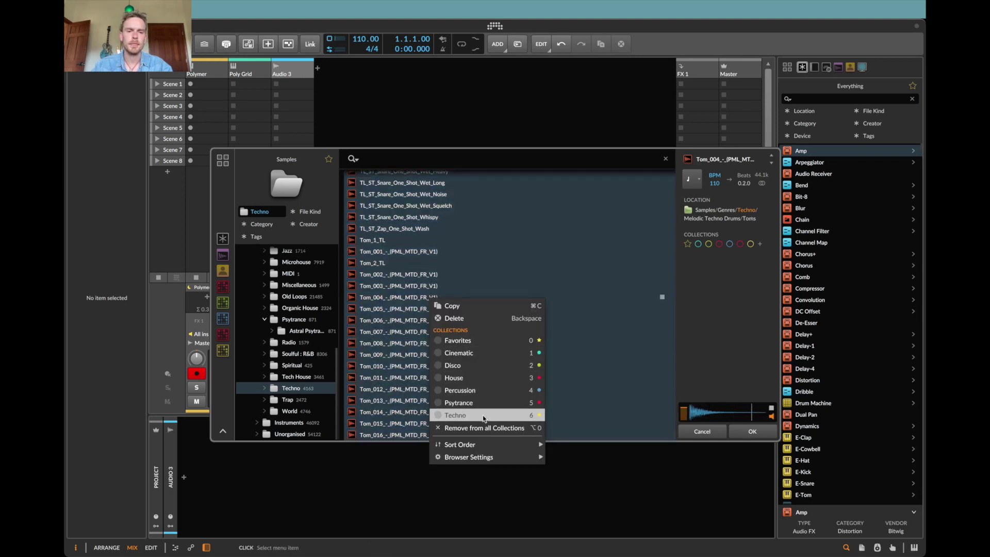
left_click(482, 416)
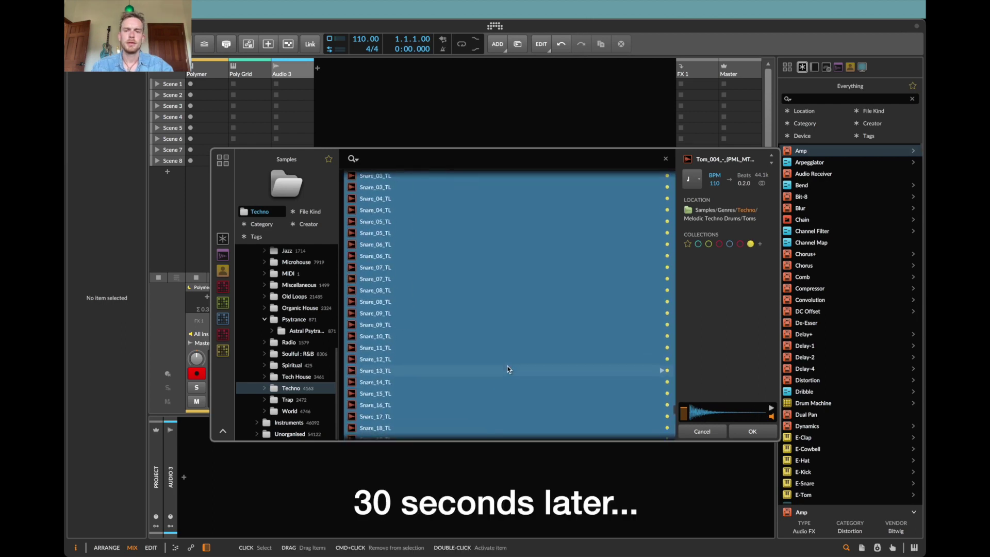
scroll(508, 369, "up", 10)
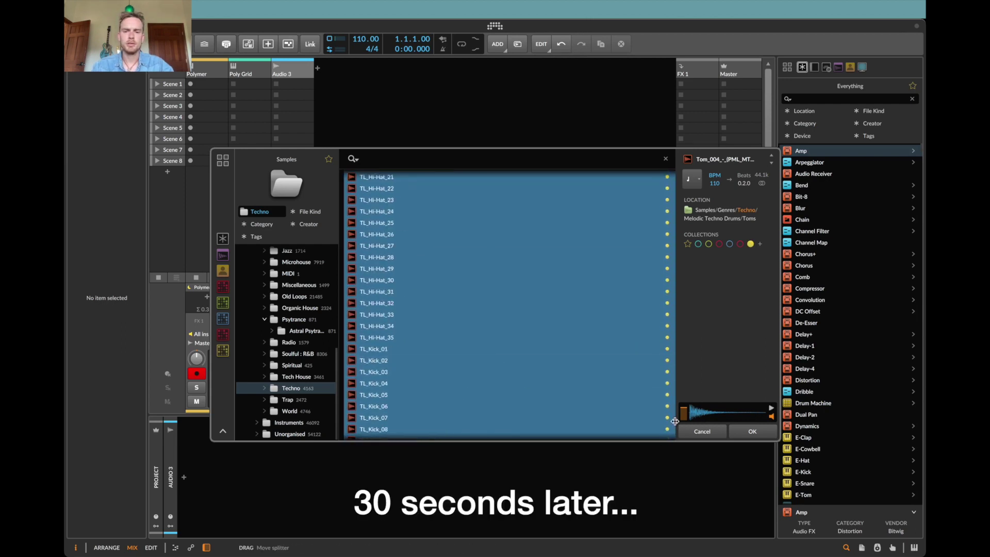
mouse_move(673, 424)
left_mouse_down()
mouse_move(673, 277)
mouse_move(673, 428)
left_mouse_up()
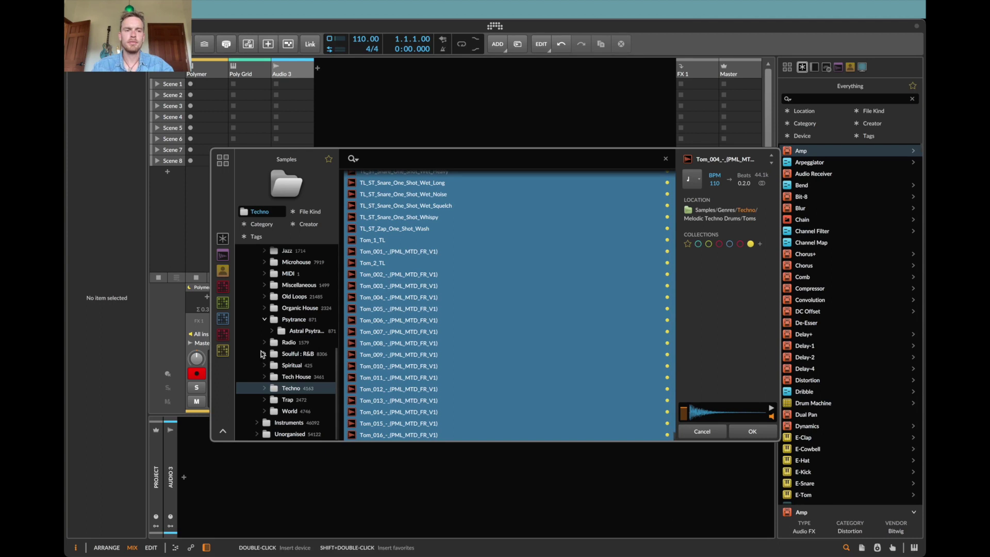
- Restore the pop-up browser's Quick Sources to defaults and close the browser without inserting a sample
right_click(221, 356)
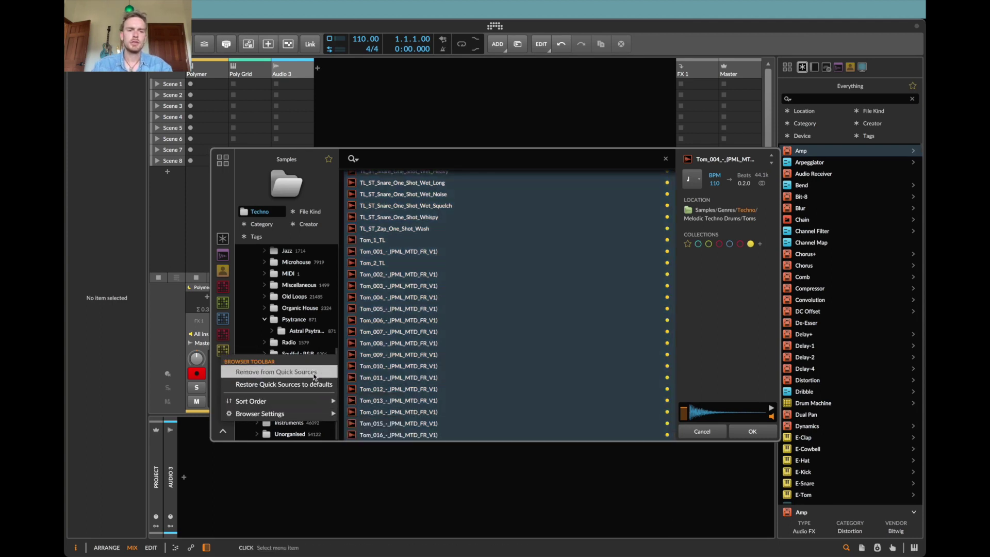
left_click(319, 383)
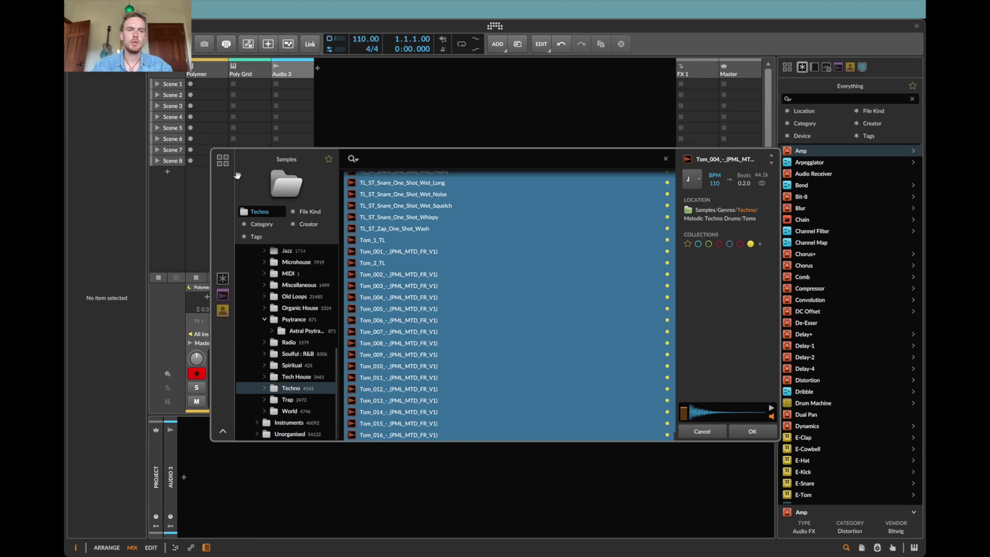
left_click(695, 435)
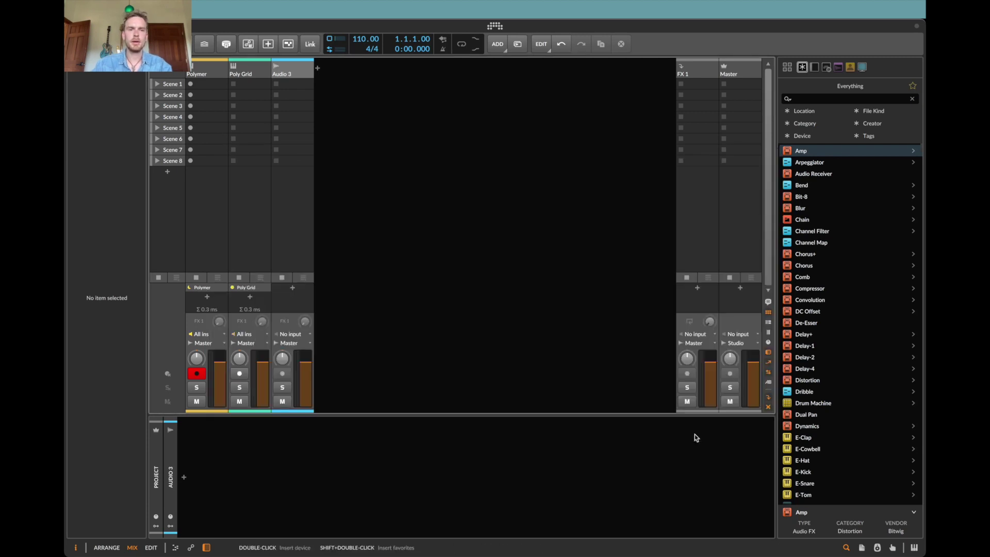
- Reopen the pop-up browser from Audio 3's Scene 1 slot and add the House Collection to the sidebar below Samples + Clips
double_click(310, 85)
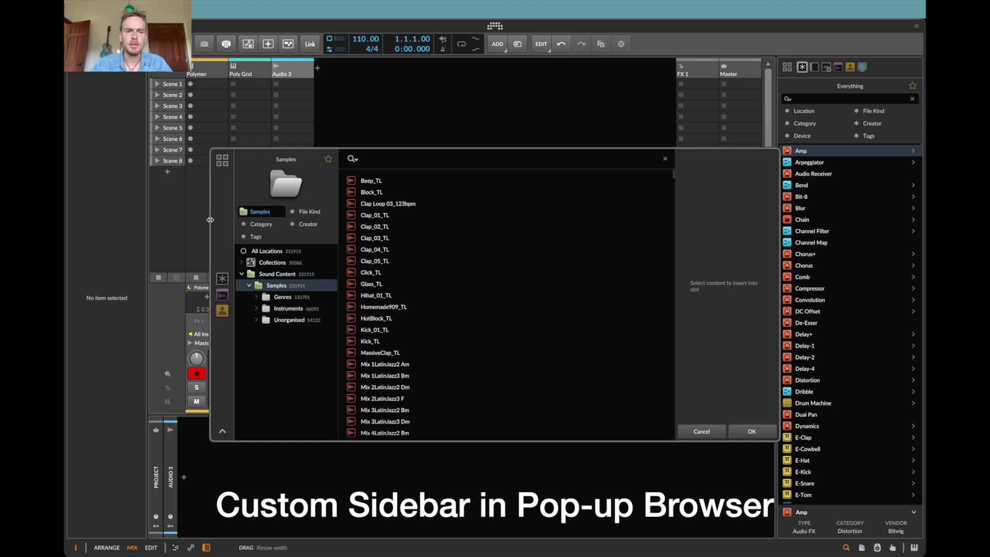
left_click(223, 163)
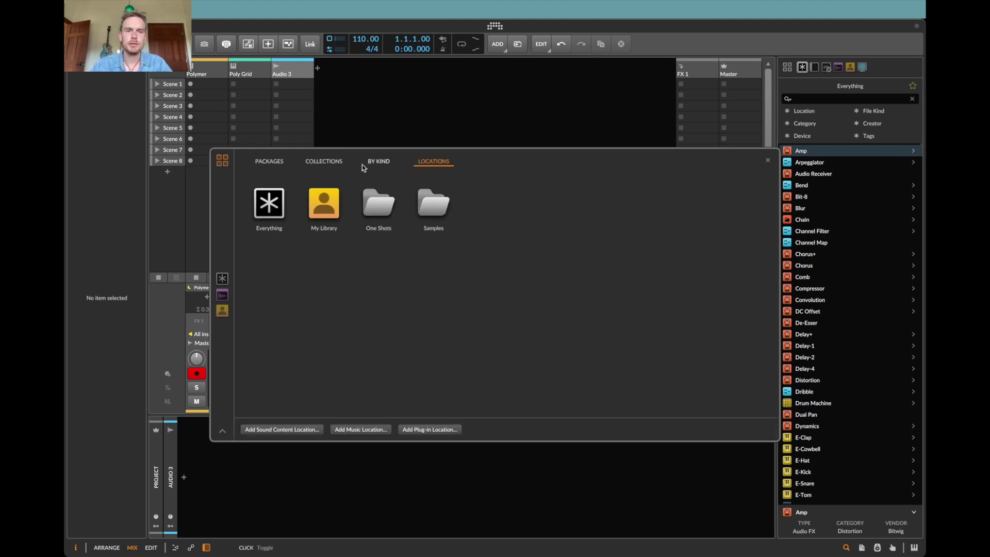
left_click(270, 163)
left_click(324, 161)
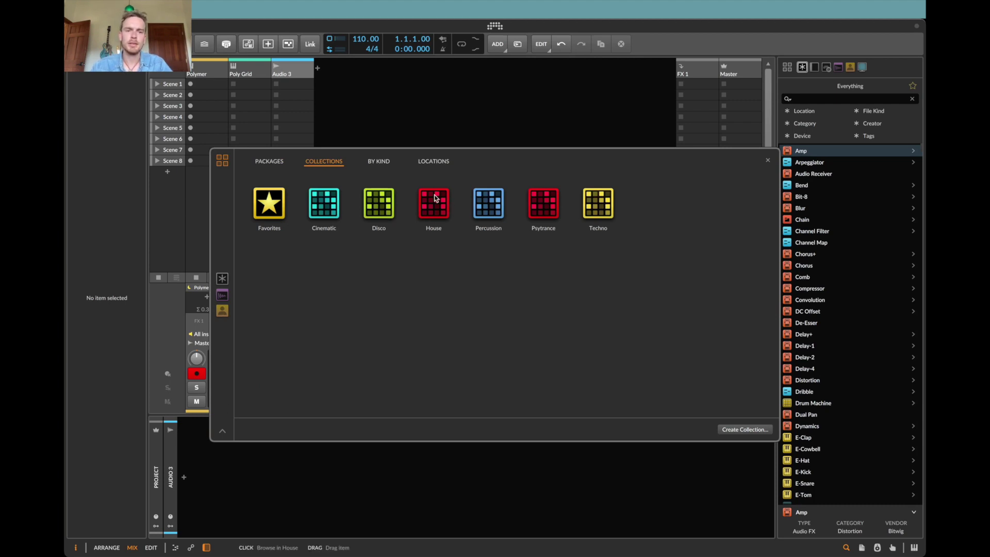
left_click_drag(448, 197, 255, 323)
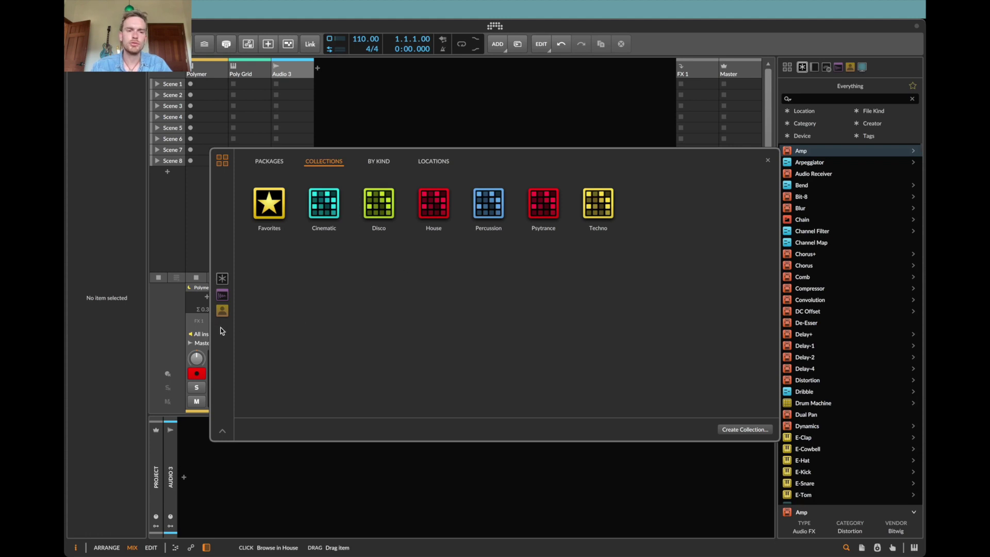
left_click_drag(461, 208, 225, 340)
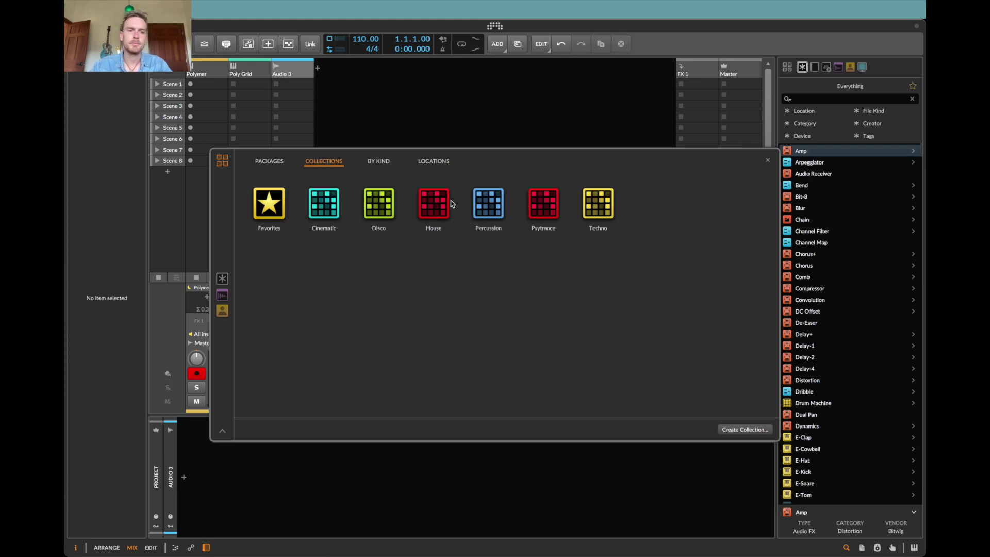
left_click_drag(452, 203, 221, 304)
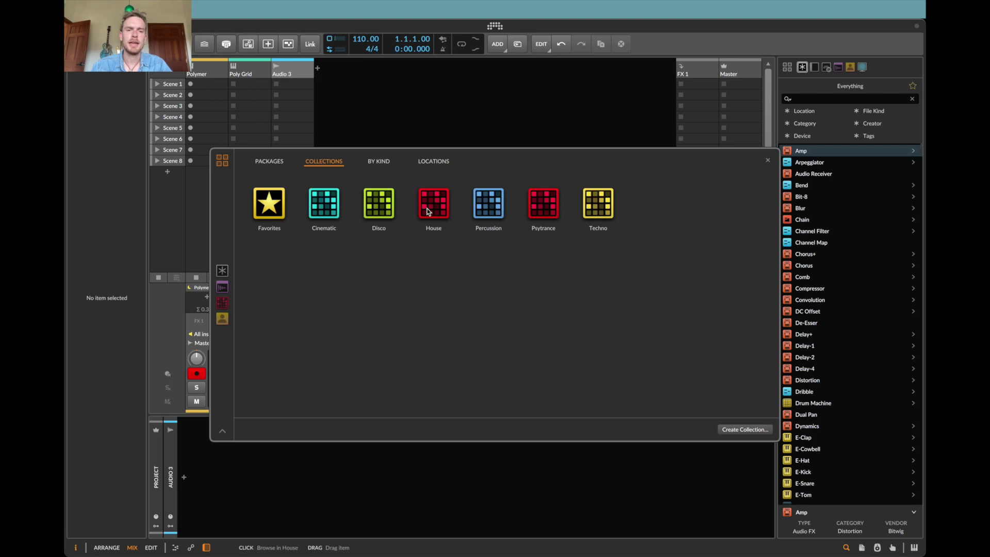
- Add the Techno, Disco, Percussion and Cinematic Collections to the sidebar below House, and remove My Library from it
left_click_drag(379, 204, 287, 281)
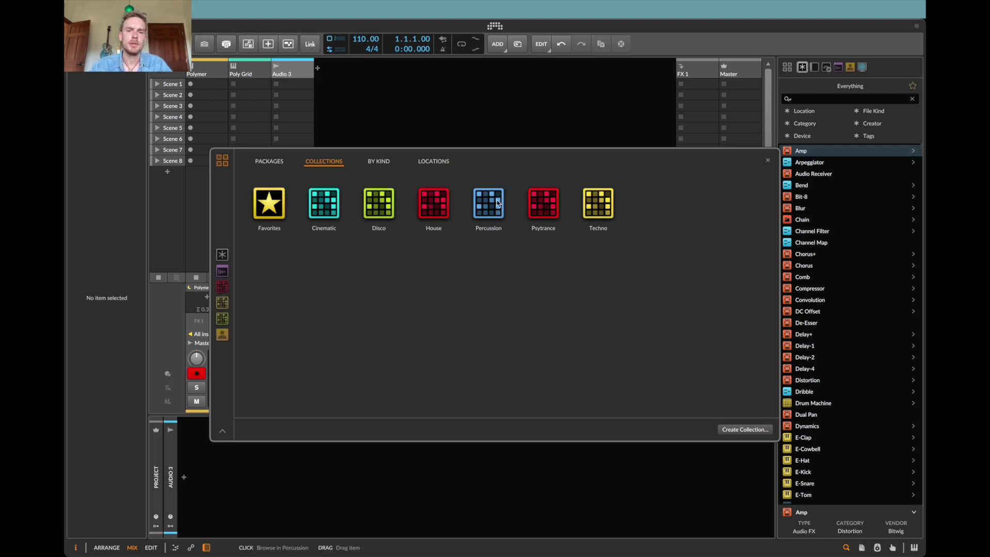
left_click_drag(270, 336, 224, 328)
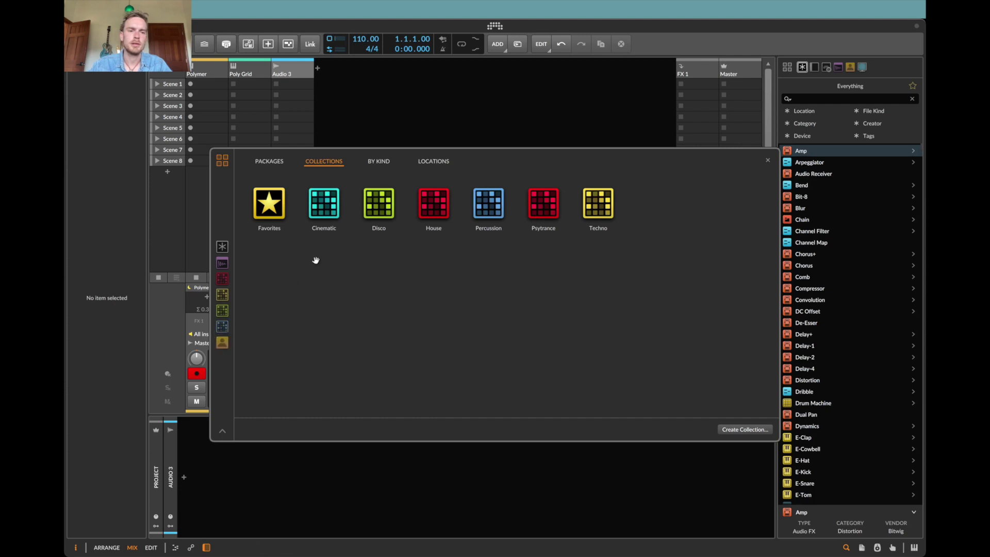
left_click_drag(323, 221, 223, 340)
- Add the Psytrance Collection at the end of the sidebar and place Favorites directly below Everything
left_click_drag(538, 203, 259, 250)
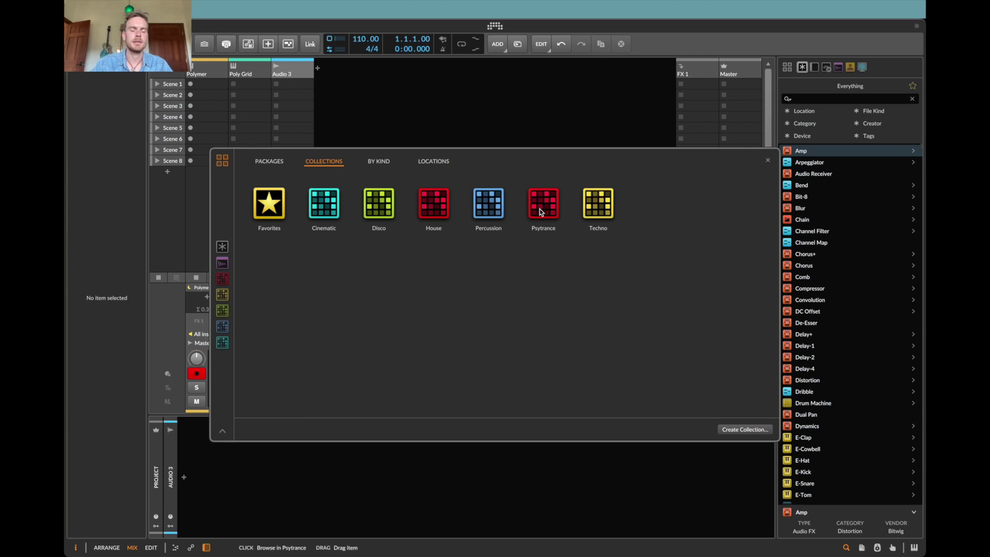
left_click_drag(227, 358, 222, 352)
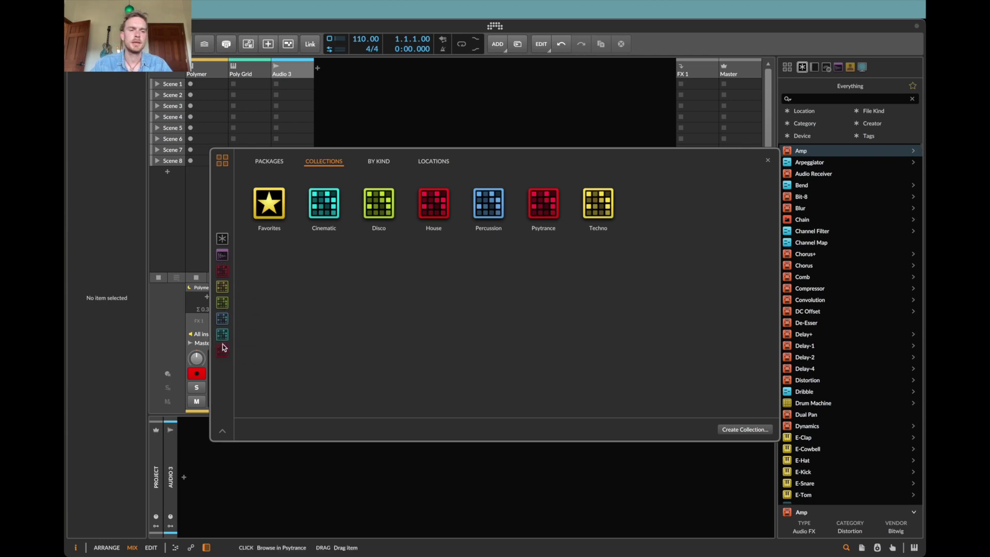
mouse_move(223, 349)
left_mouse_down()
mouse_move(225, 332)
mouse_move(222, 342)
left_mouse_up()
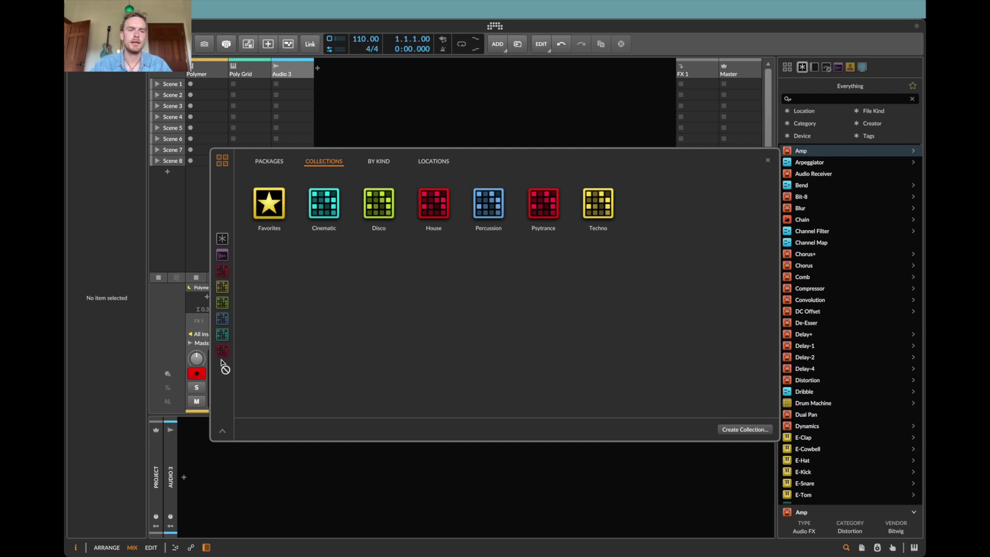
left_click_drag(235, 317, 229, 251)
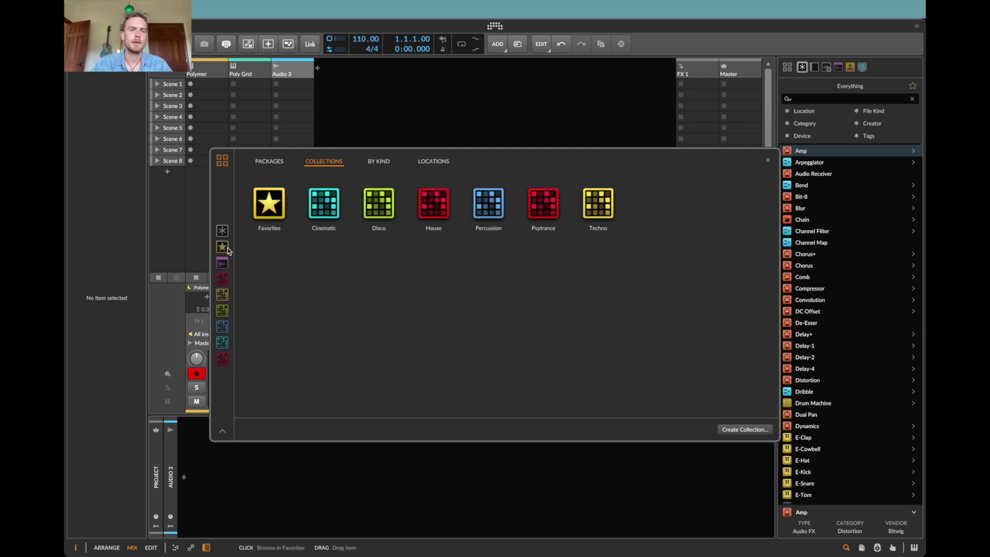
- Add the Samples and One Shots locations to the sidebar between Favorites and Samples + Clips
left_click(433, 162)
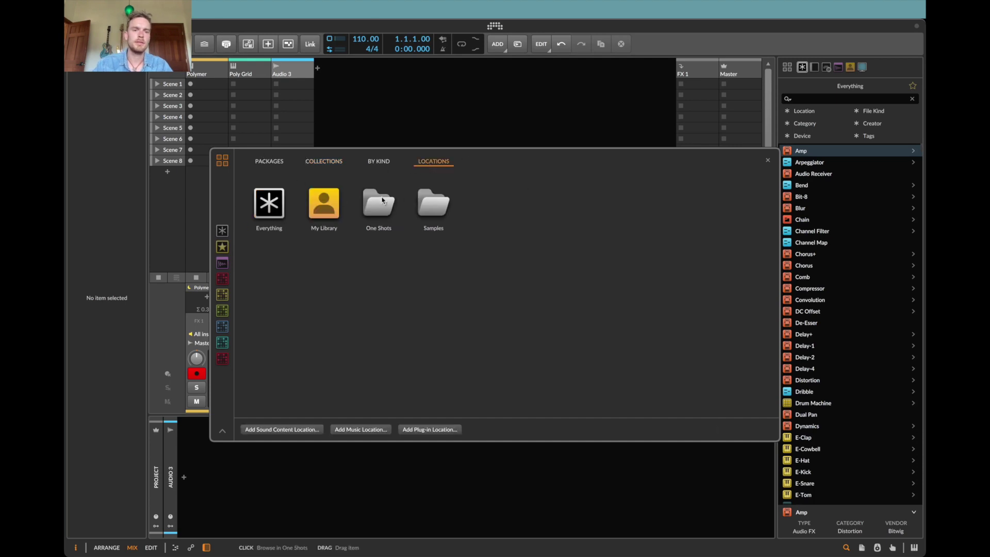
left_click_drag(232, 260, 227, 256)
left_click(227, 255)
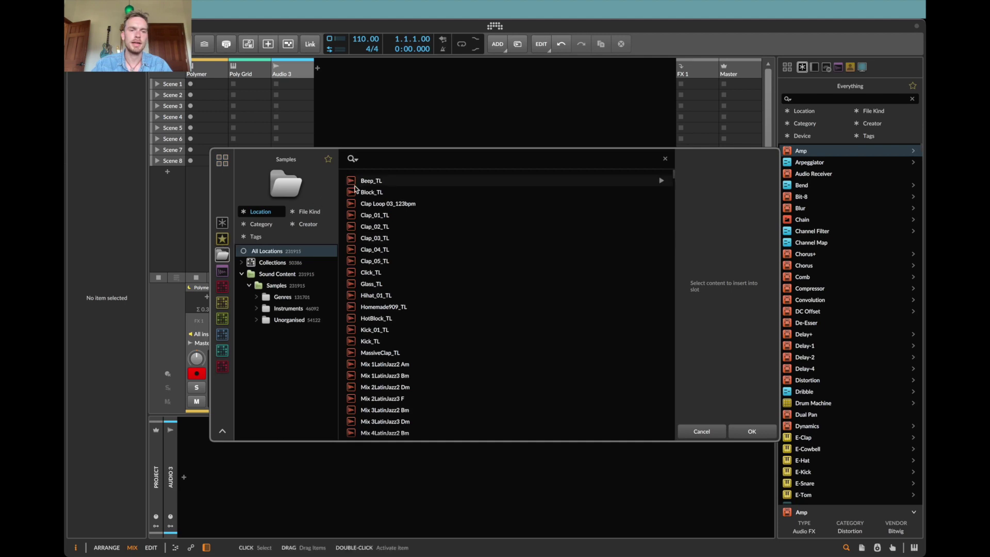
left_click(221, 161)
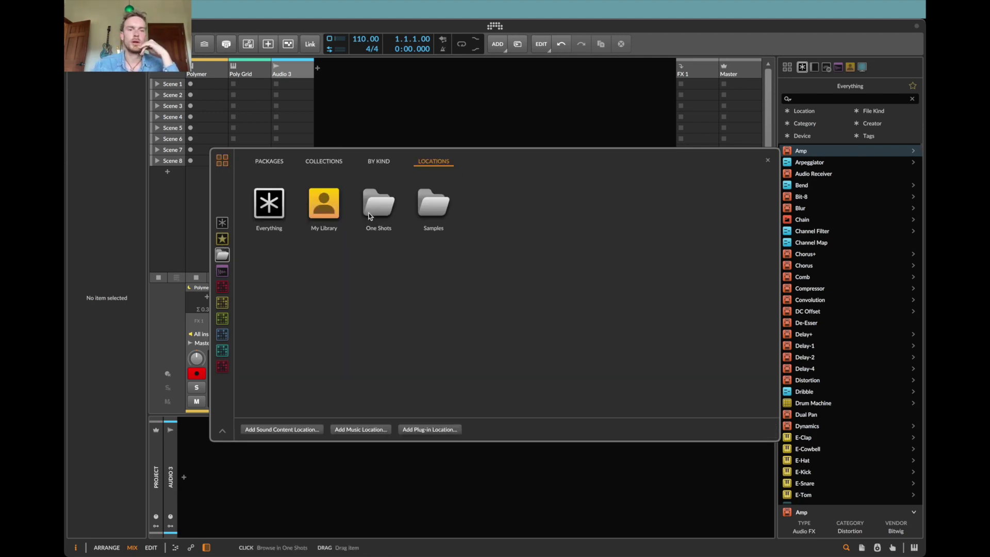
left_click_drag(378, 205, 226, 267)
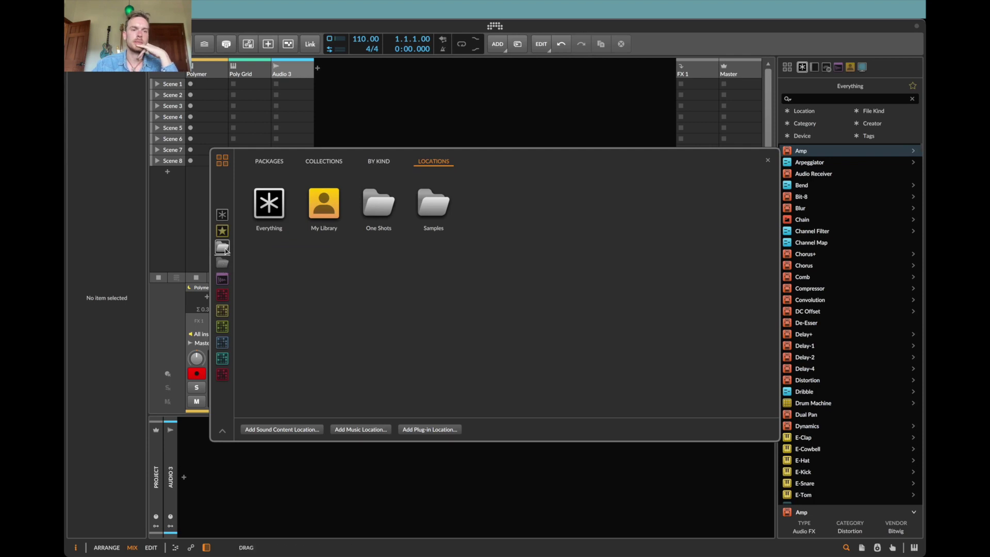
left_click(224, 248)
- Remove Samples + Clips from the sidebar's Quick Sources
left_click(223, 279)
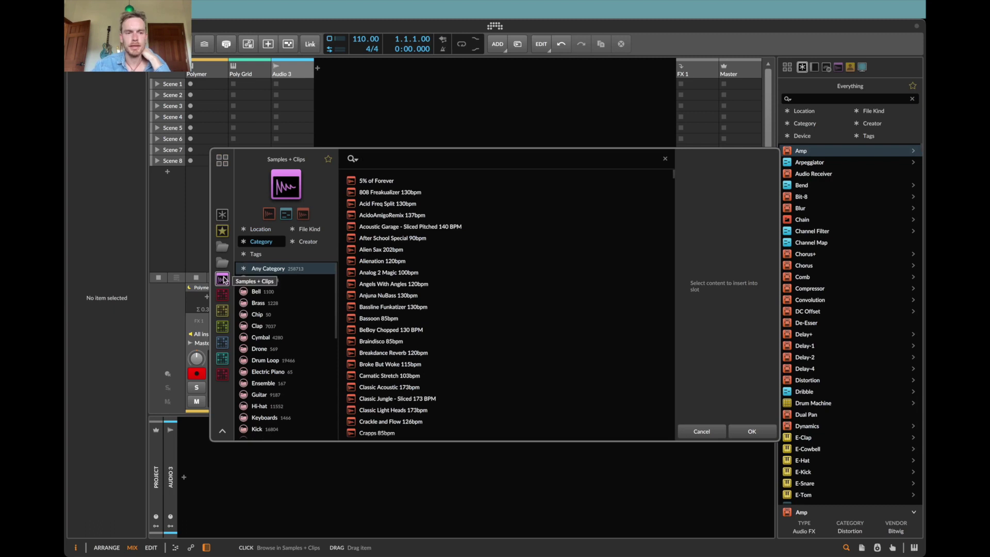
right_click(224, 279)
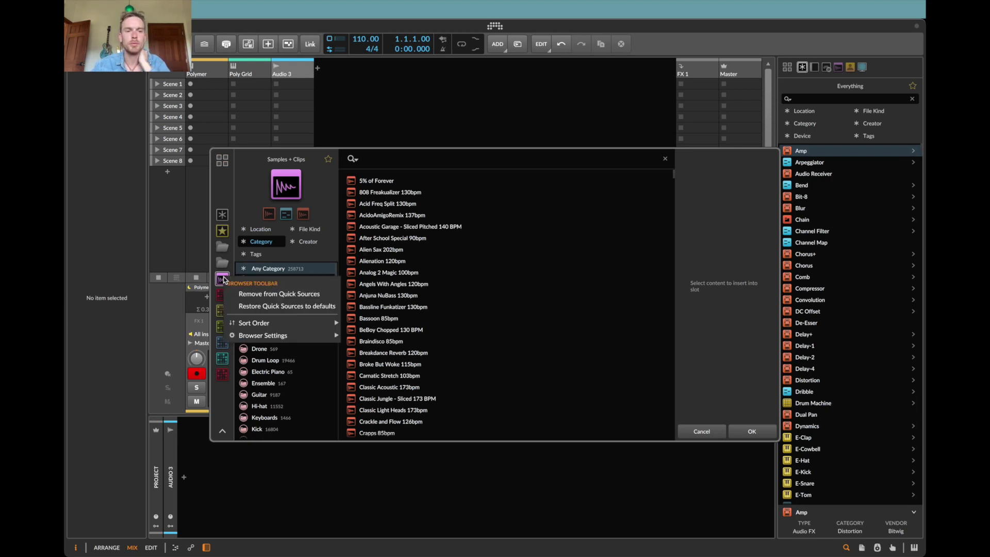
left_click(316, 299)
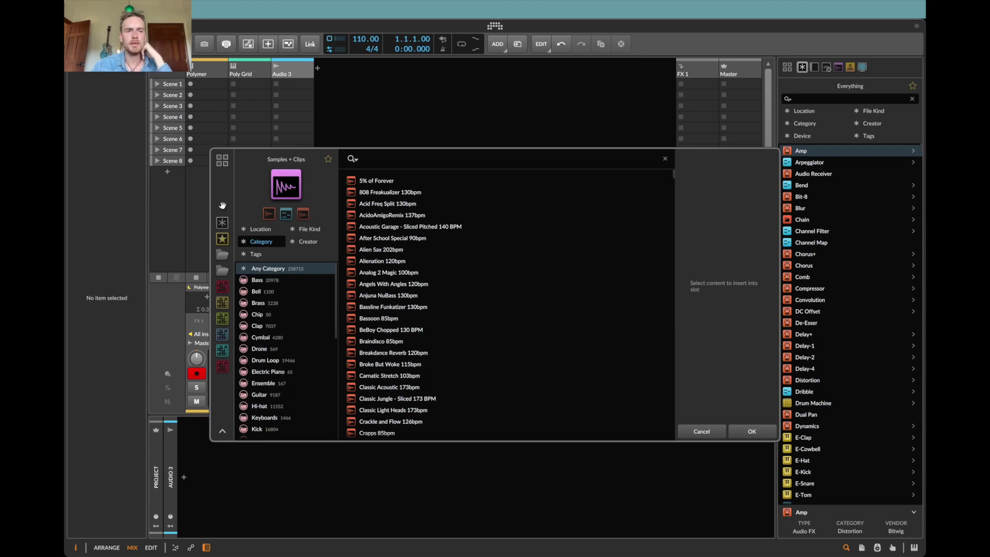
- Restore the pop-up browser's Quick Sources to defaults and remove Samples + Clips from them
right_click(223, 255)
left_click(227, 215)
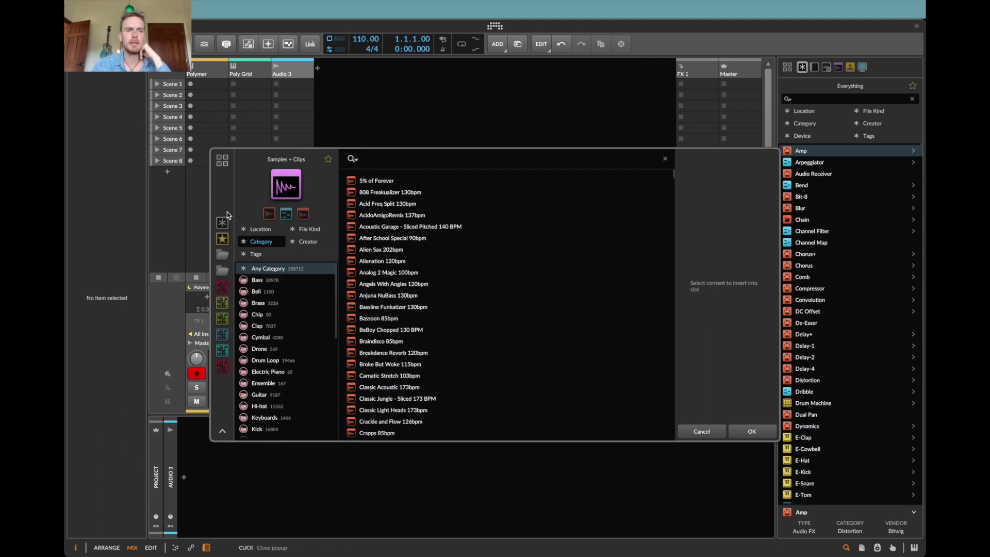
right_click(227, 215)
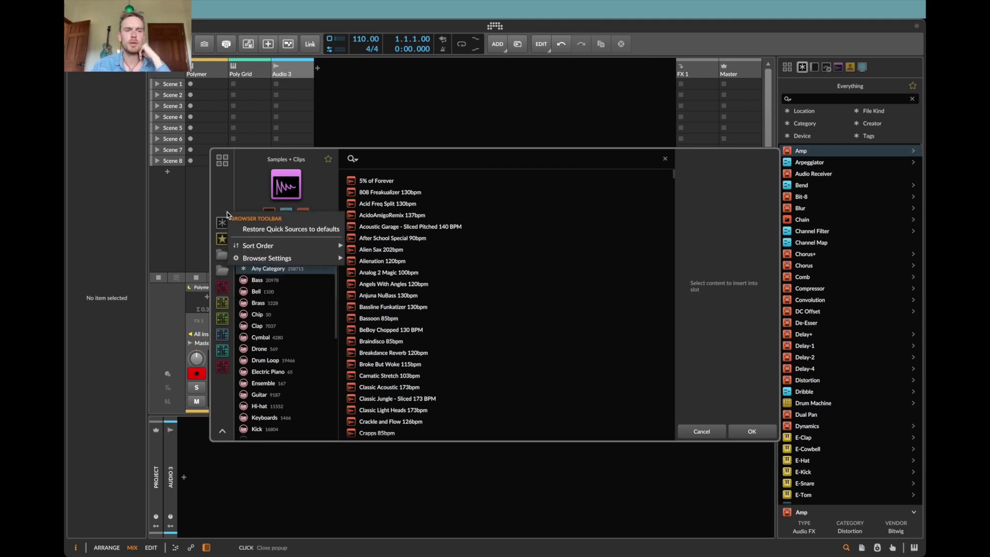
left_click(301, 232)
right_click(223, 295)
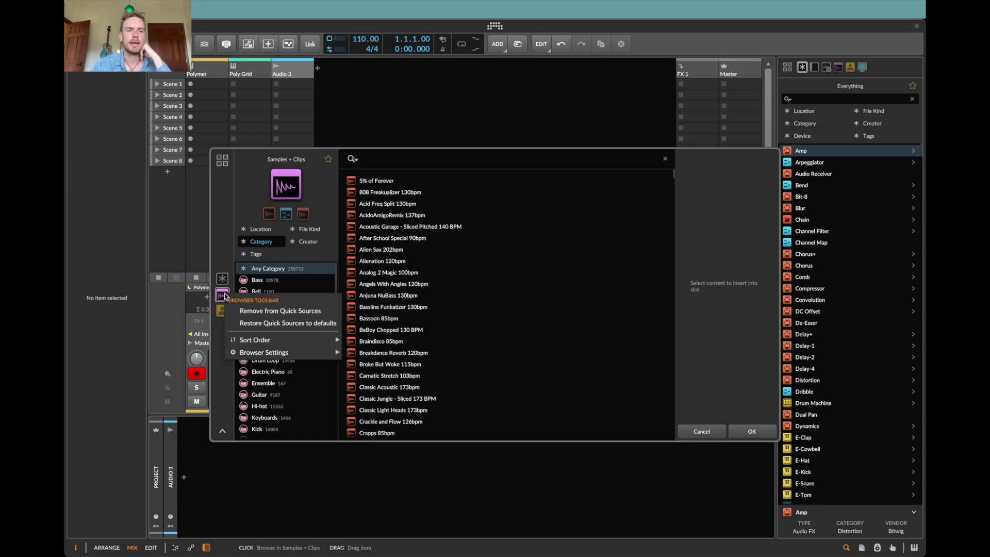
left_click(266, 311)
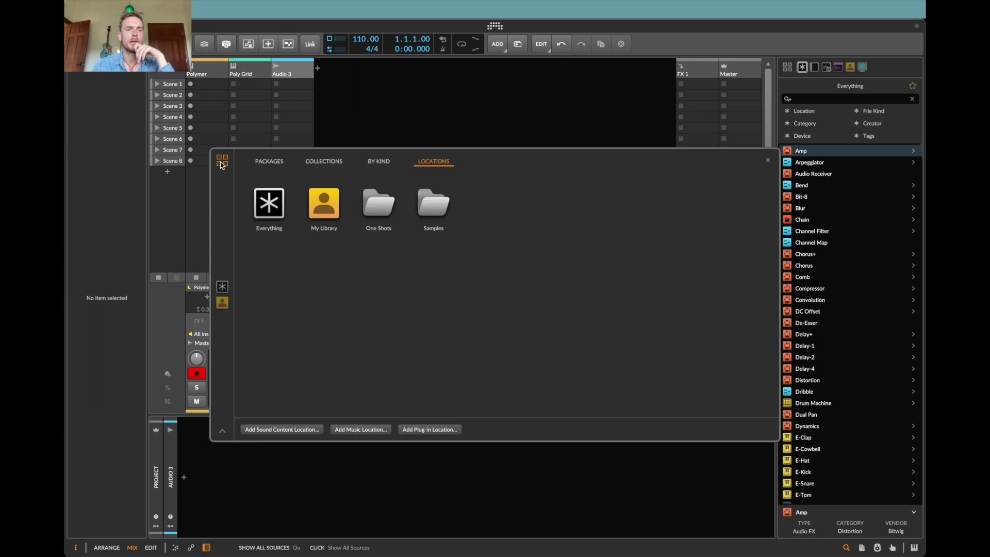
- Add the One Shots and Samples locations and the House, Disco and Percussion Collections between Everything and My Library in the sidebar
left_click(222, 160)
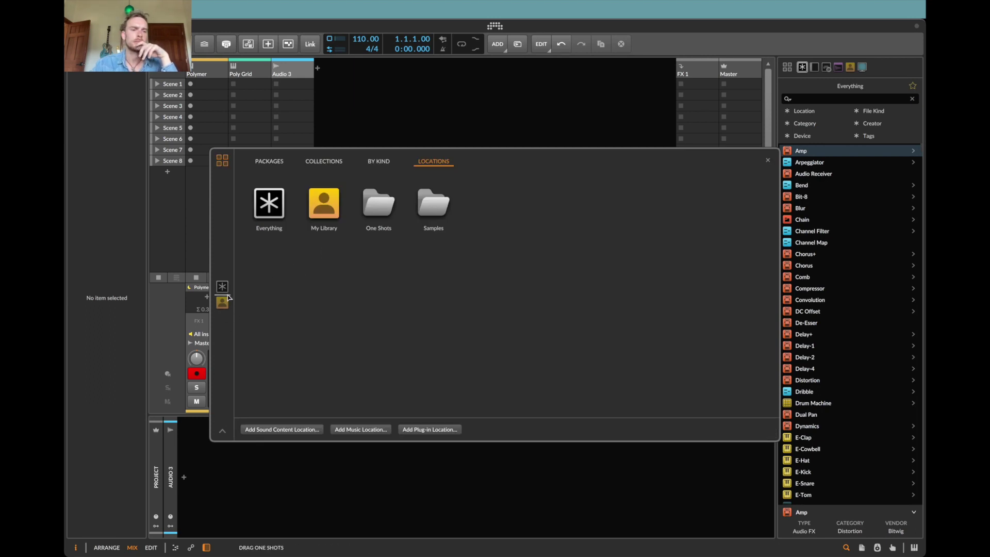
left_click_drag(435, 206, 225, 304)
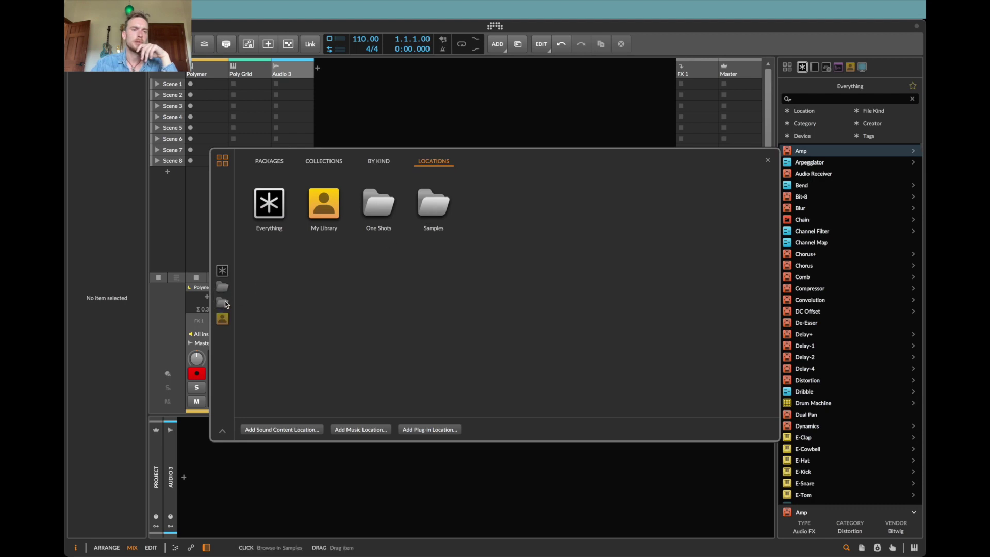
left_click(330, 160)
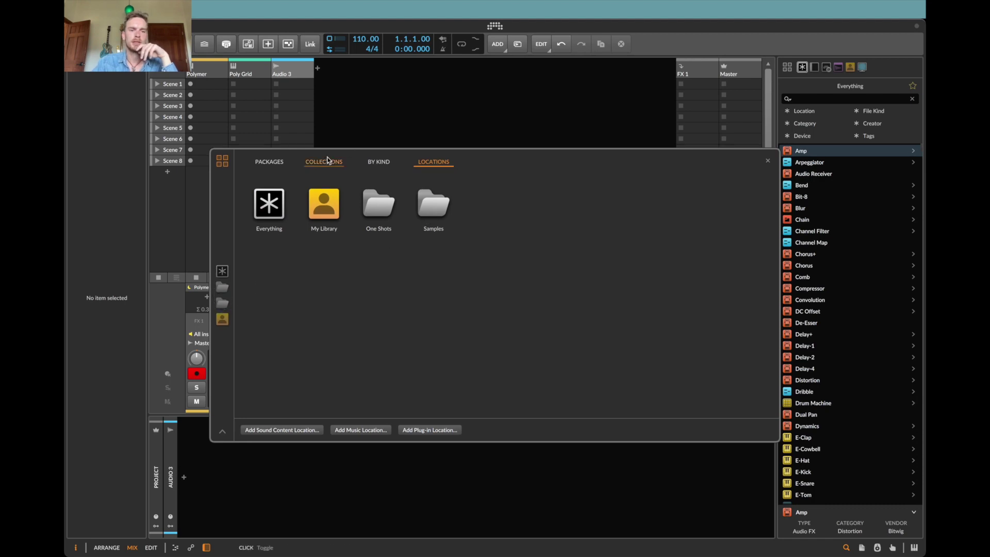
left_click_drag(444, 201, 226, 312)
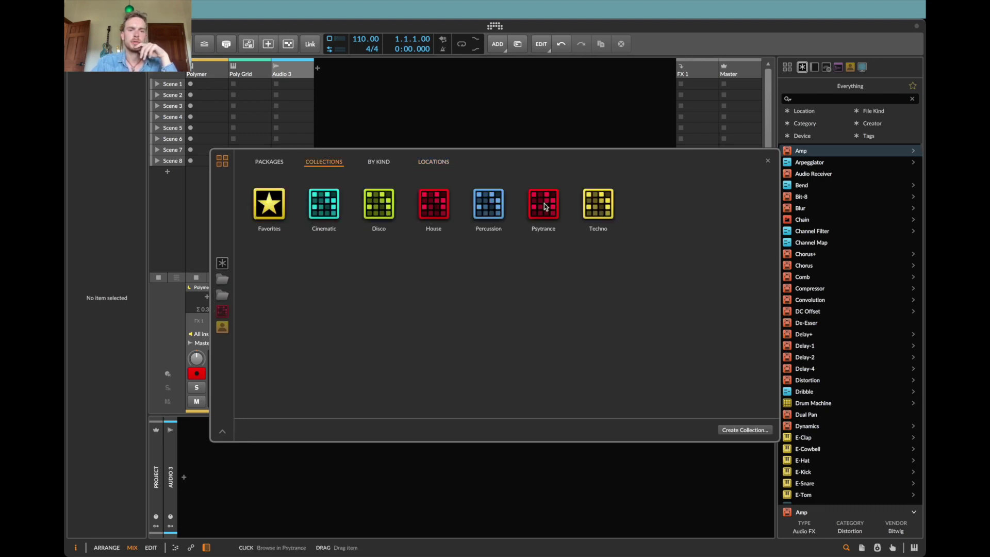
left_click_drag(488, 203, 223, 322)
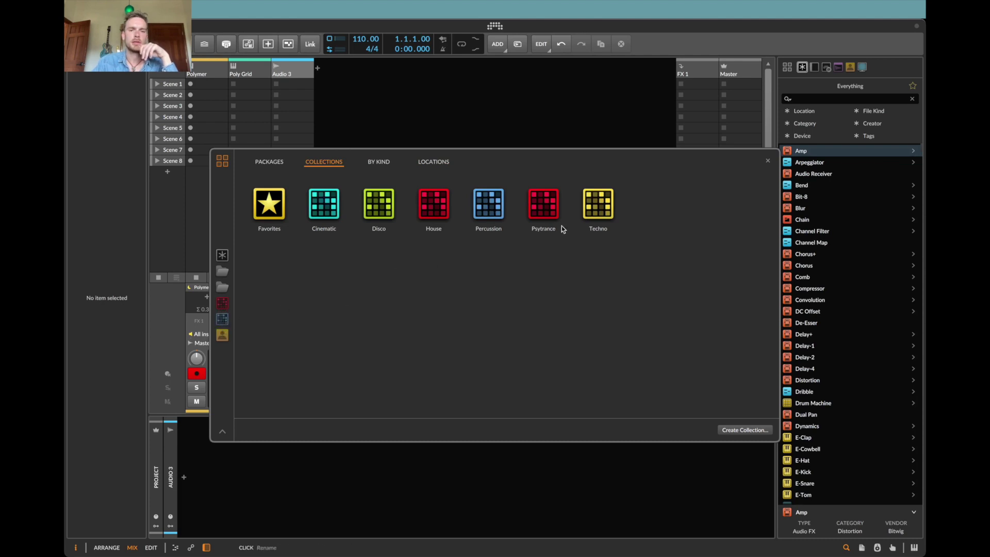
left_click_drag(370, 209, 228, 318)
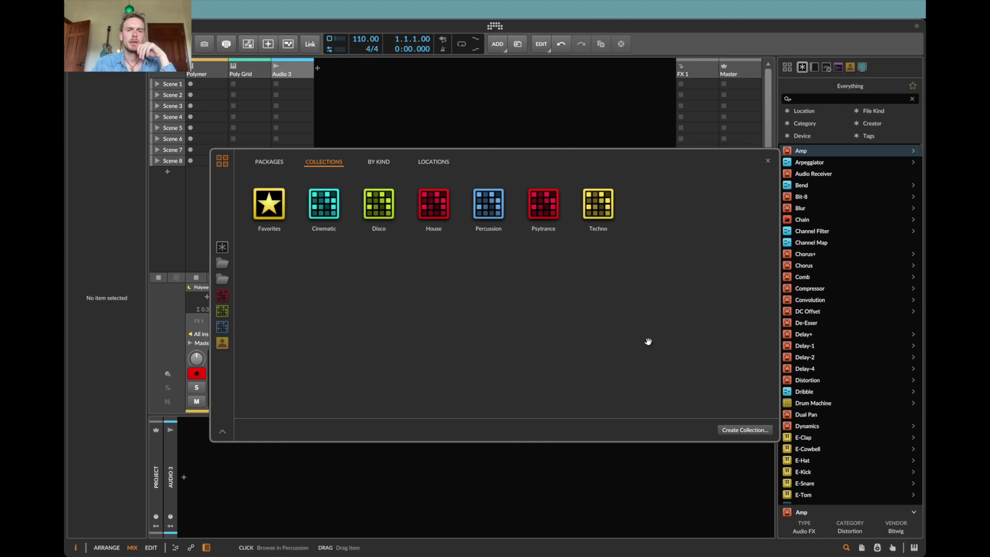
- Try adding the Bass-08 package to the sidebar below the location folders, remove it from Quick Sources, and close the pop-up browser
left_click(435, 164)
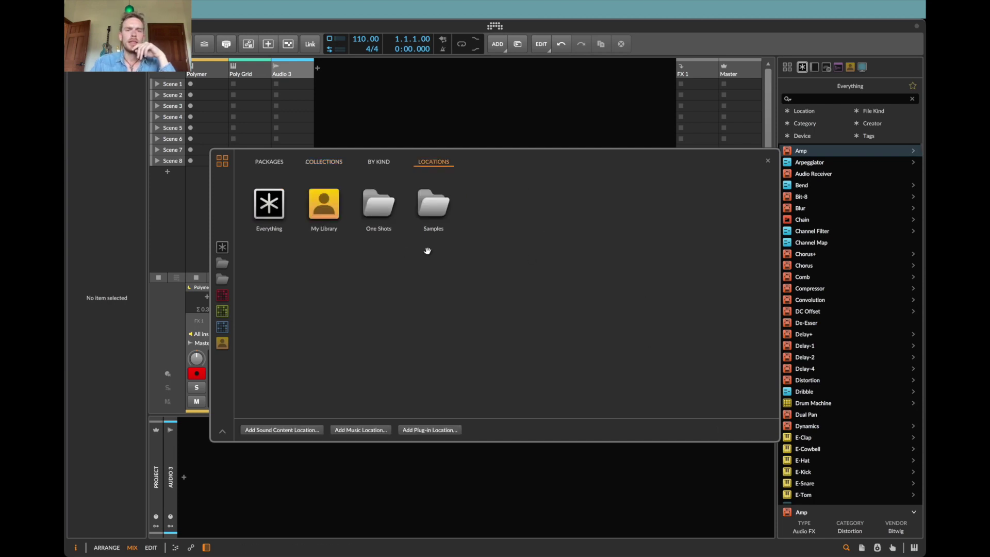
left_click(379, 161)
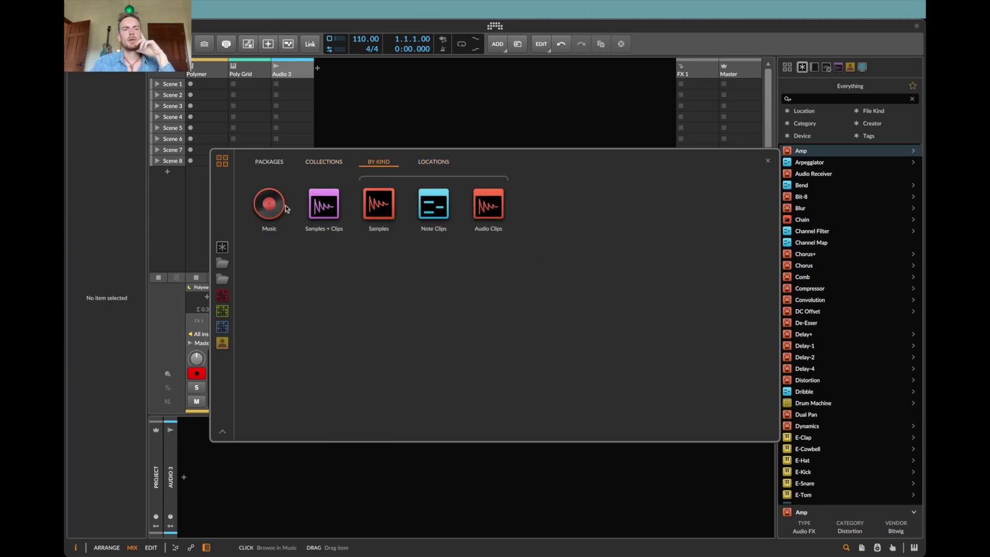
left_click_drag(270, 204, 222, 272)
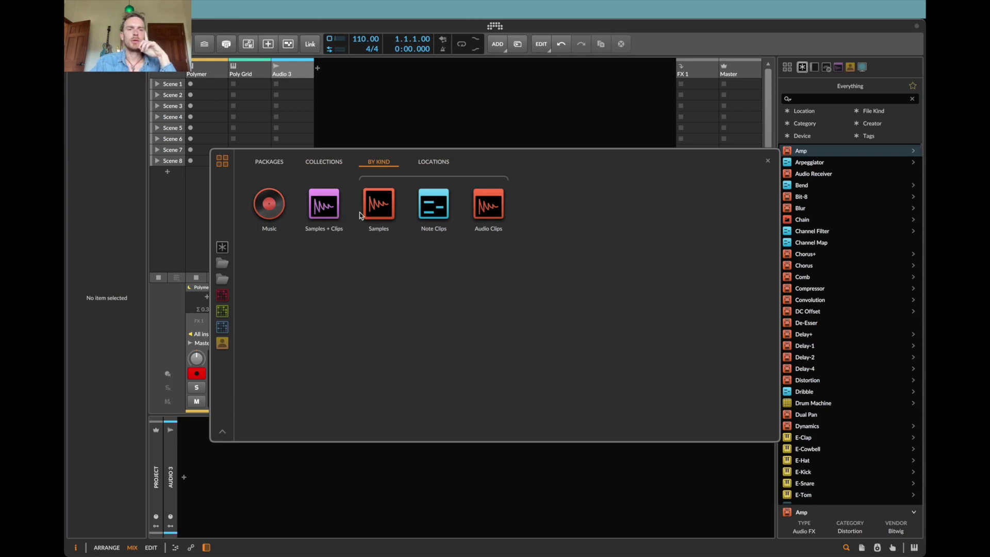
left_click(270, 162)
left_click_drag(489, 273, 225, 289)
right_click(223, 286)
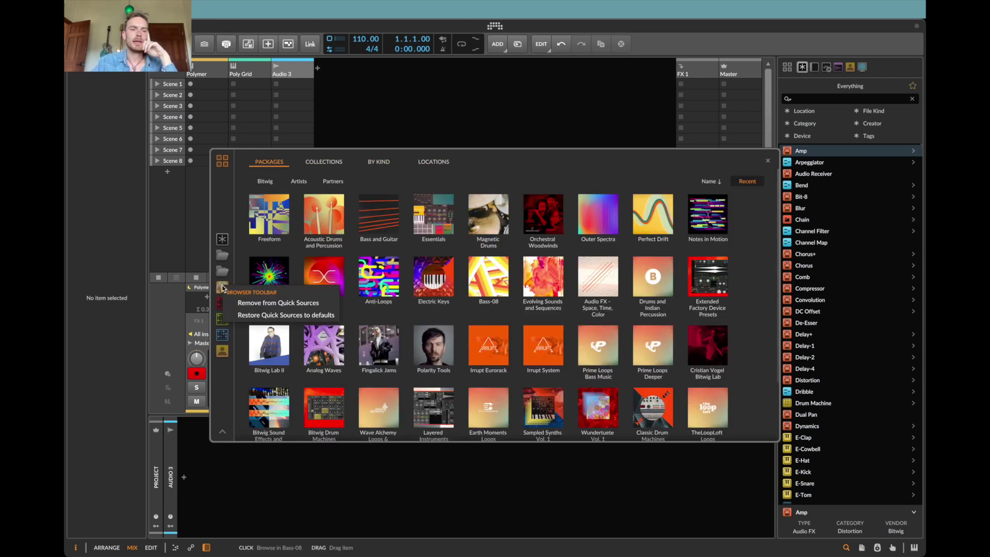
left_click(283, 303)
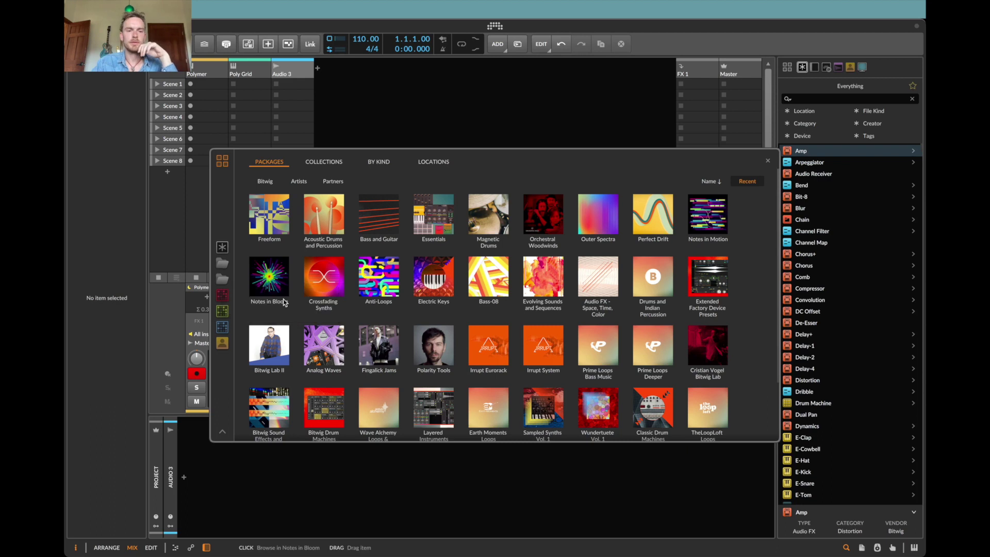
left_click(768, 162)
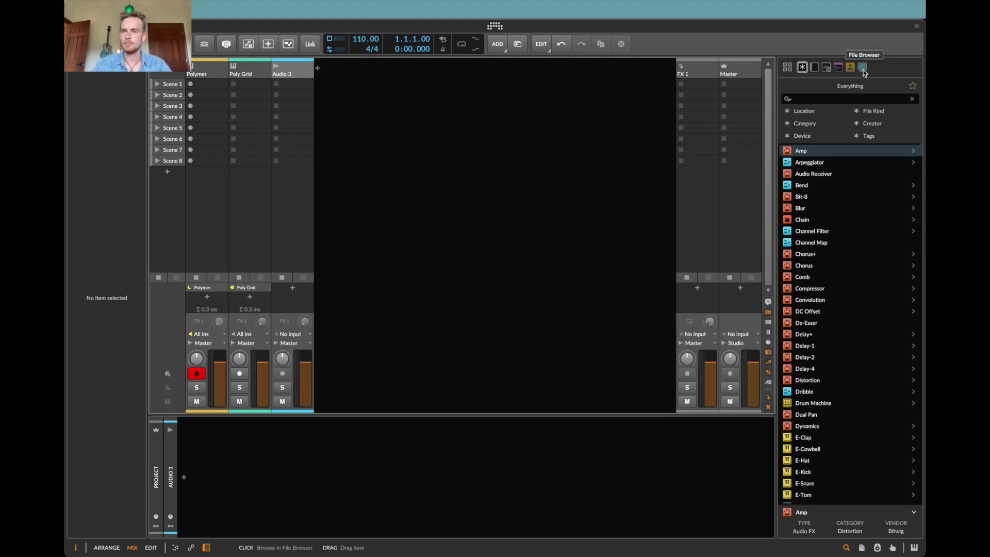
- Remove Samples + Clips, All Devices and the source between them from the main browser's Quick Sources
right_click(839, 70)
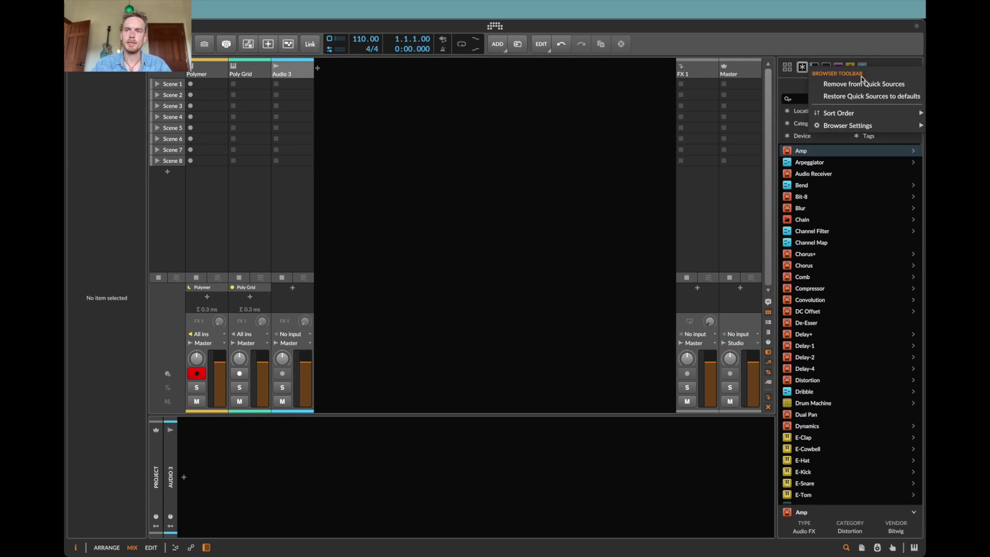
left_click(862, 84)
right_click(824, 70)
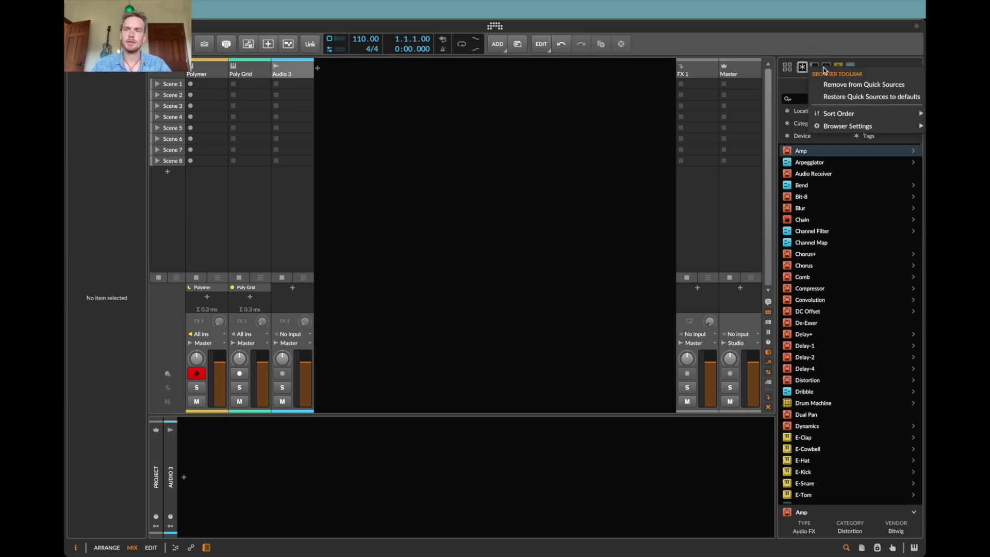
left_click(856, 84)
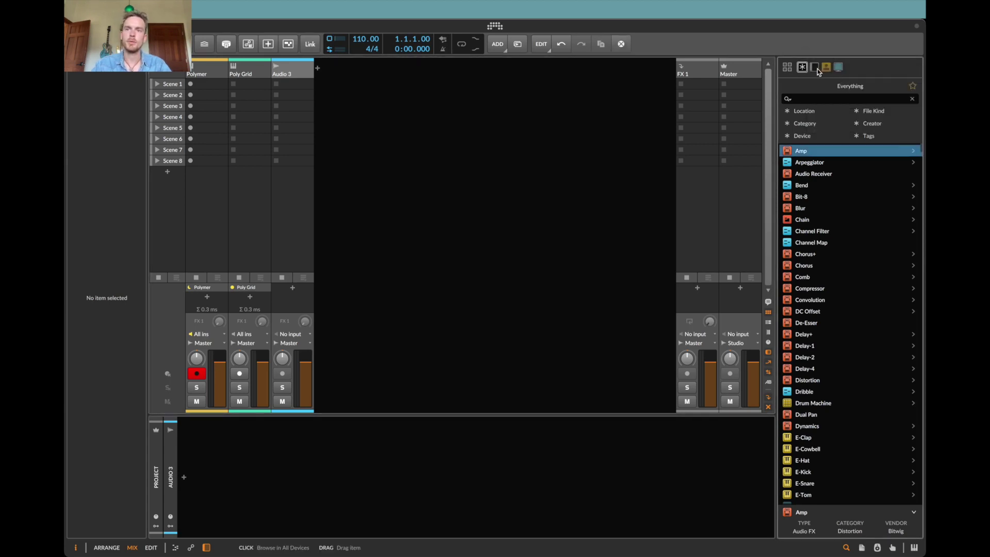
left_click(815, 67)
left_click(787, 67)
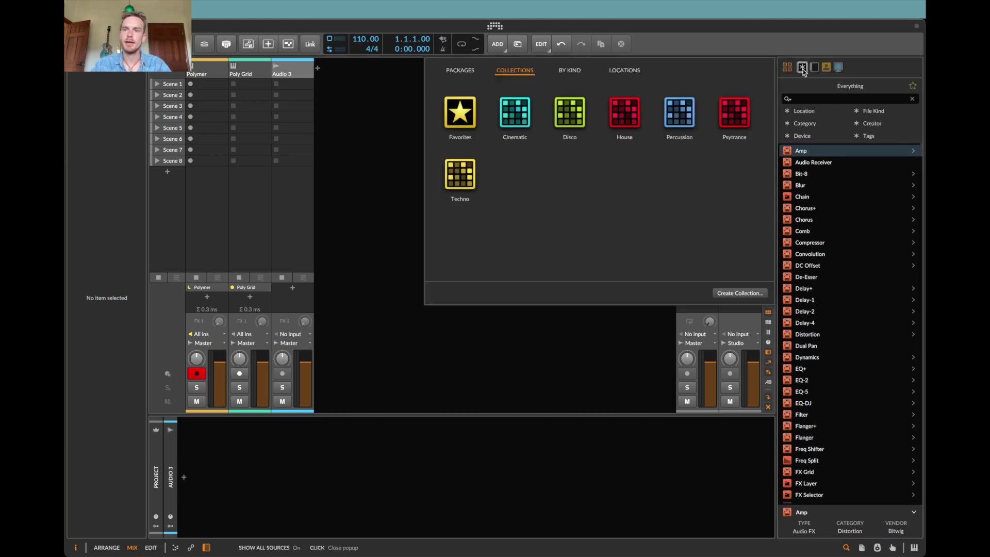
left_click(803, 71)
right_click(814, 67)
left_click(834, 88)
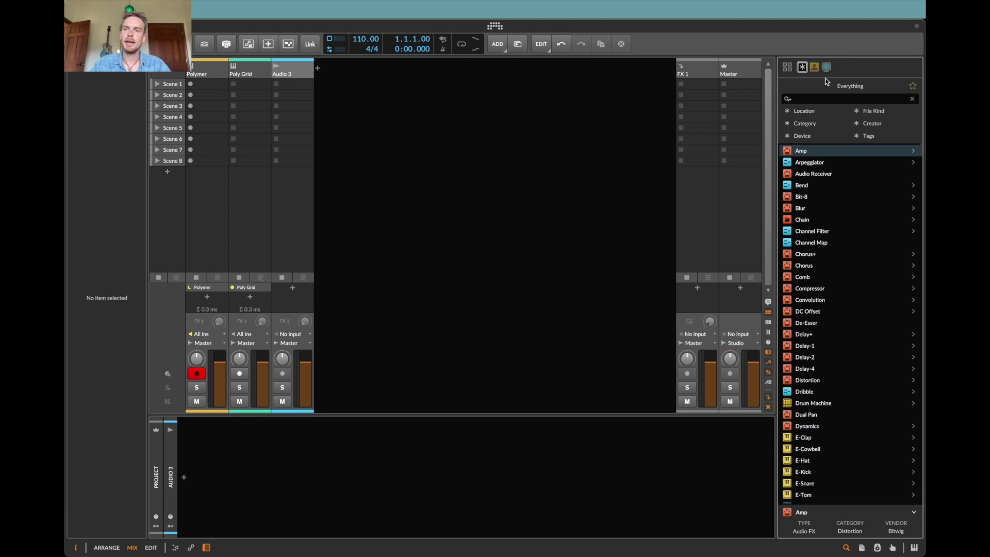
- Add the One Shots and Samples locations and a red Collection between My Library and File Browser in the main browser's Quick Sources
left_click(789, 69)
left_click(624, 70)
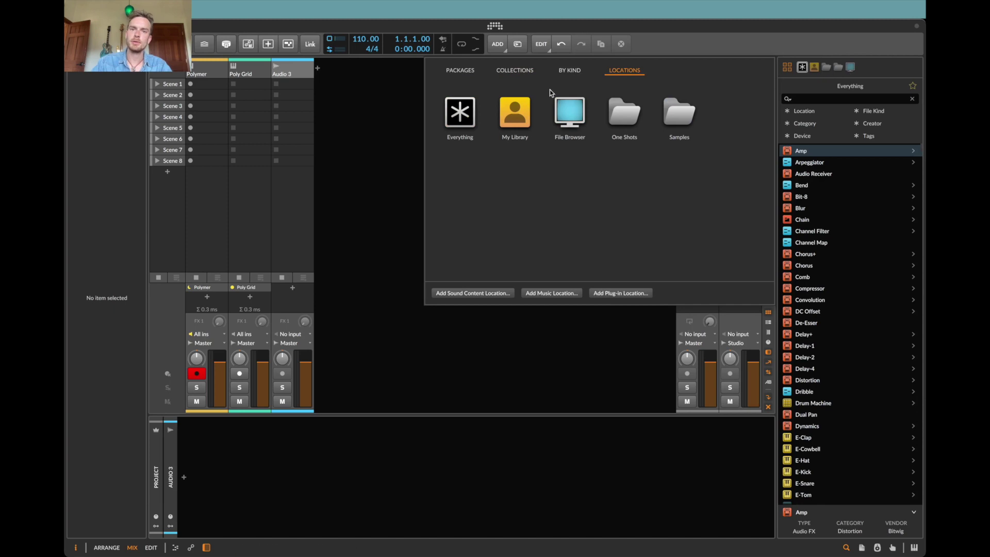
left_click(503, 70)
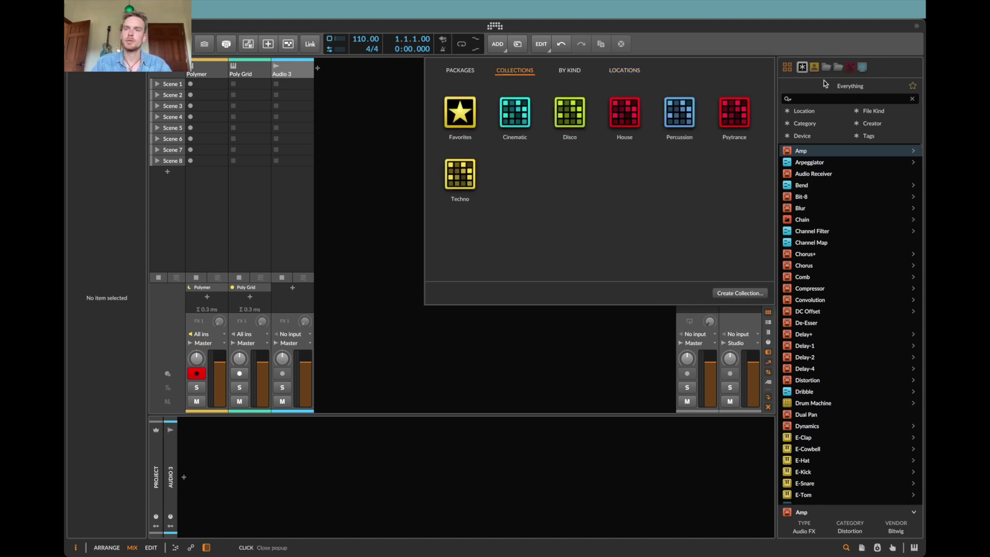
- Browse the contents of the Percussion and Psytrance Collections in the main browser
left_click(679, 112)
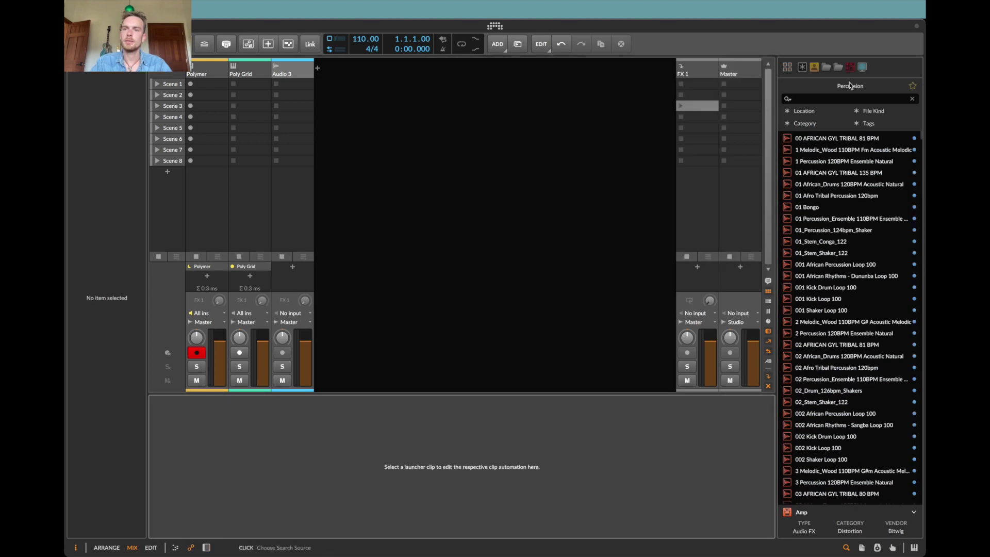
left_click(787, 69)
left_click(732, 118)
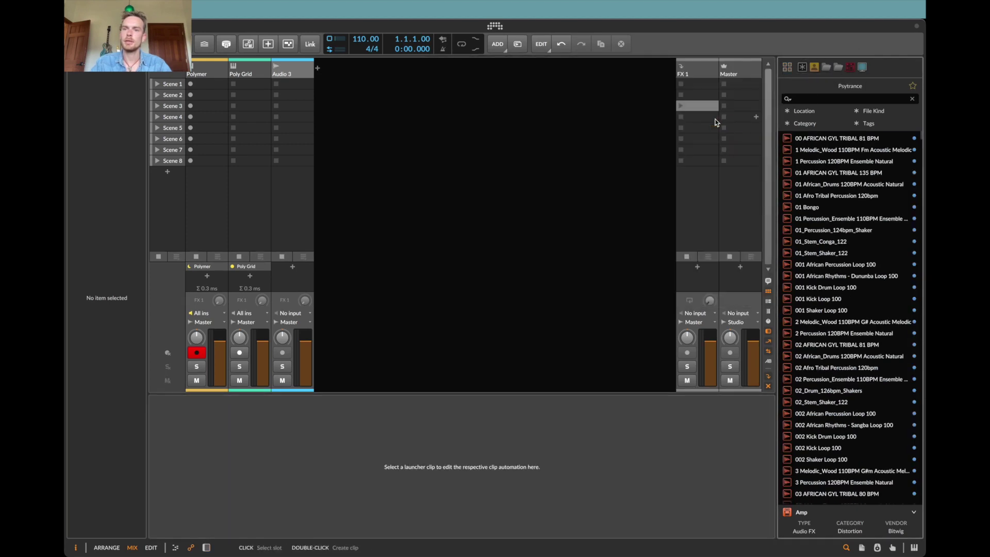
left_click(788, 70)
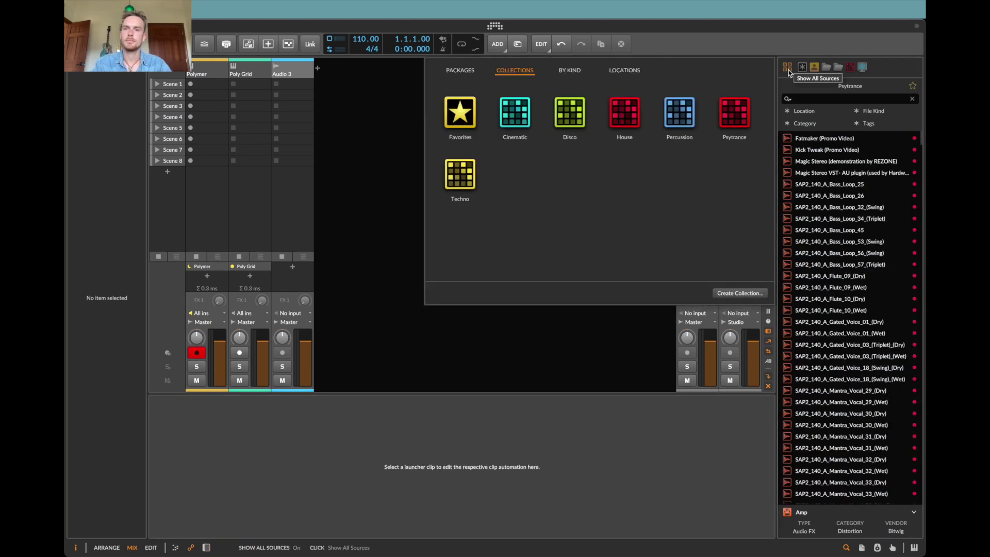
left_click(752, 136)
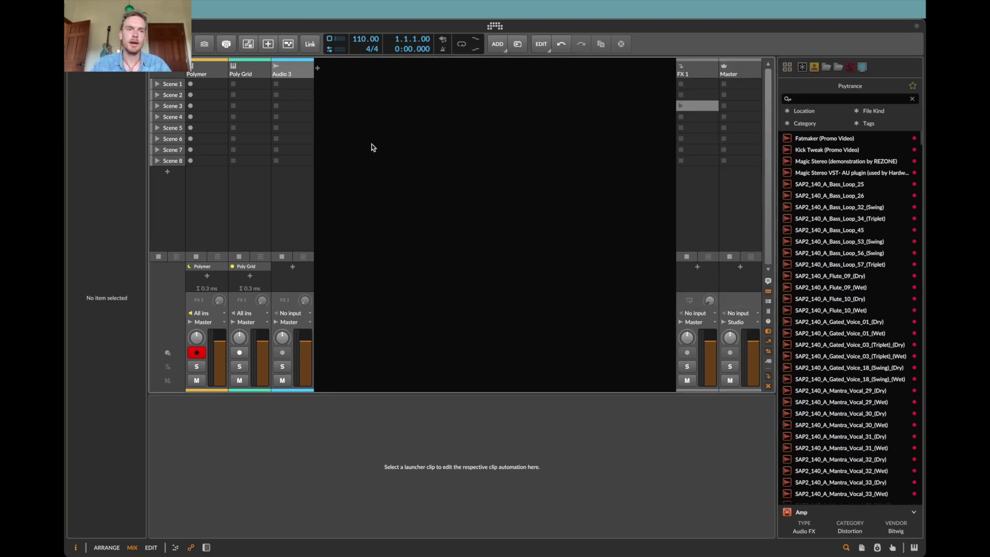
- Open the pop-up browser from a launcher slot on Audio 3 to check its sidebar, and close it without inserting content
left_click(247, 77)
double_click(324, 88)
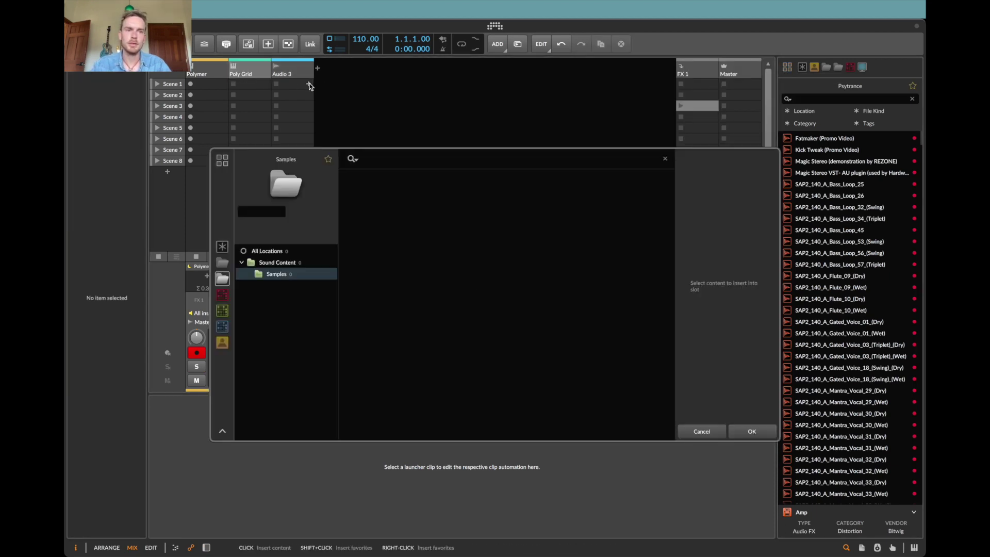
key("Escape")
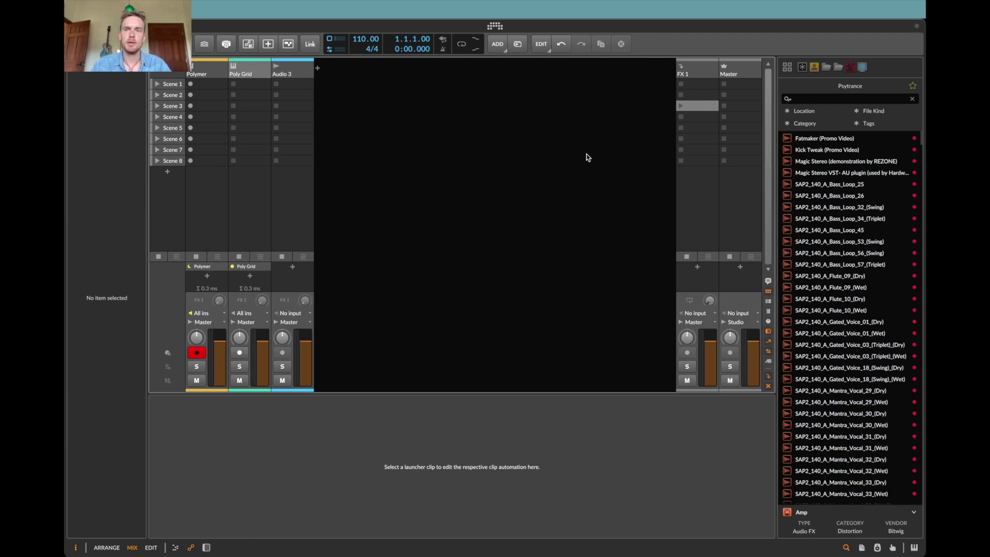
- Show the One Shots location and add the Percussion and Disco Collections before File Browser in the main browser's Quick Sources
left_click(826, 69)
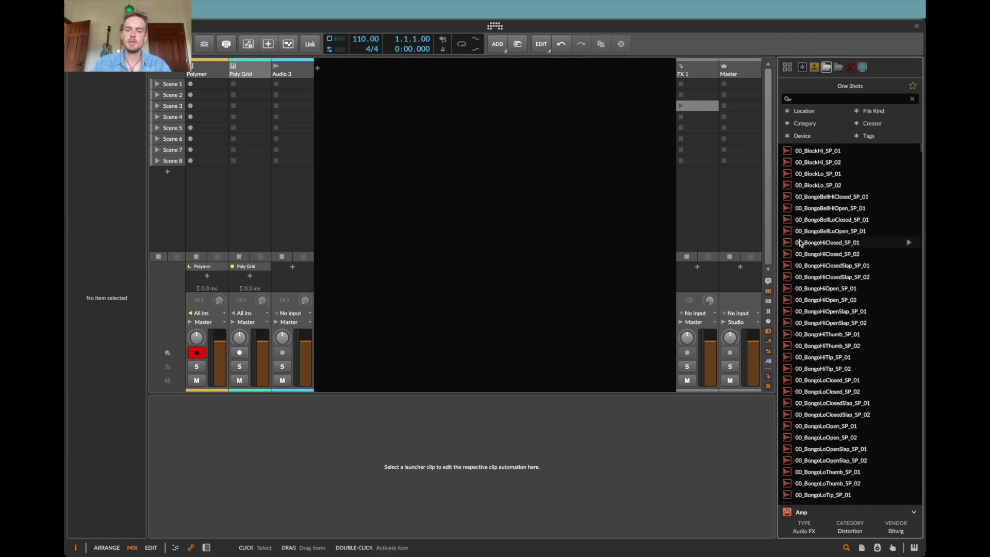
left_click(826, 67)
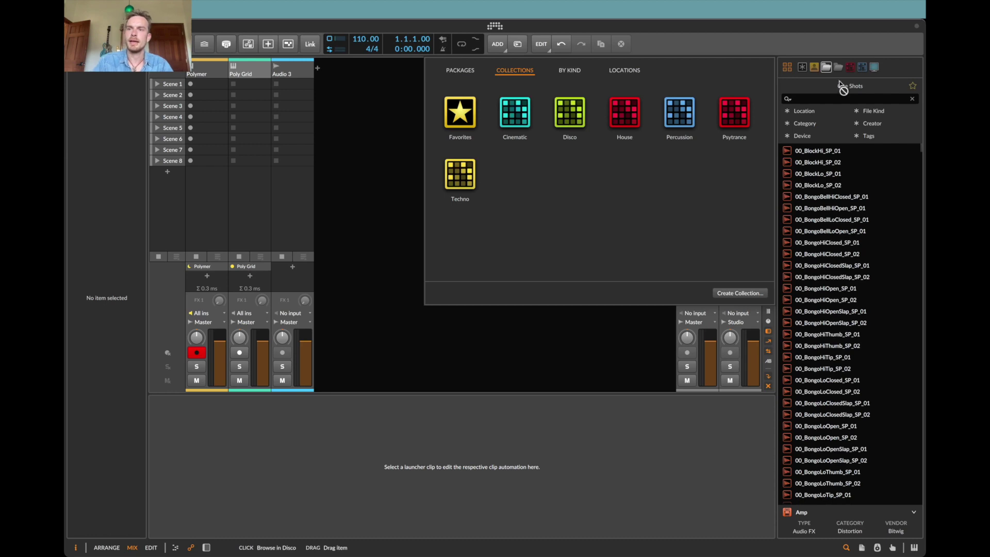
left_click(898, 108)
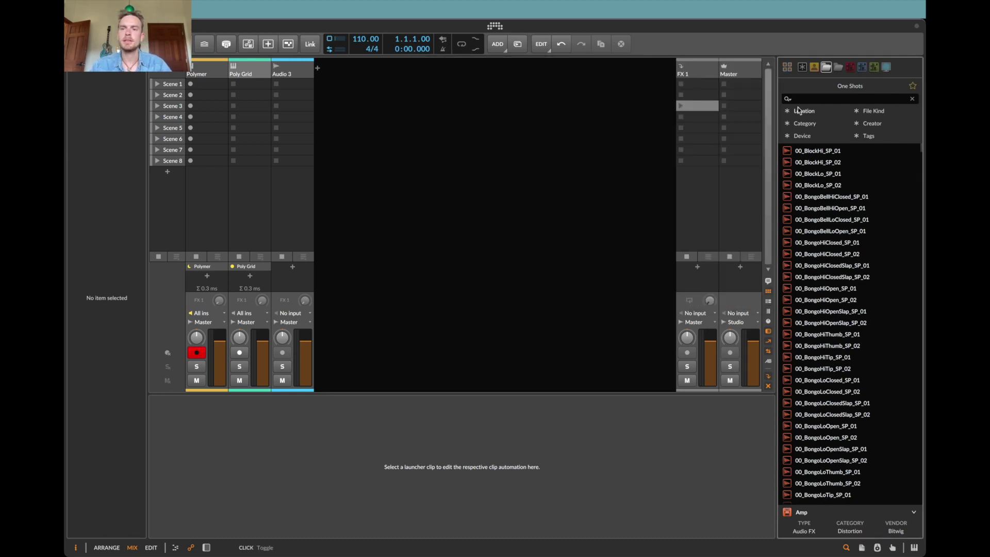
left_click(828, 69)
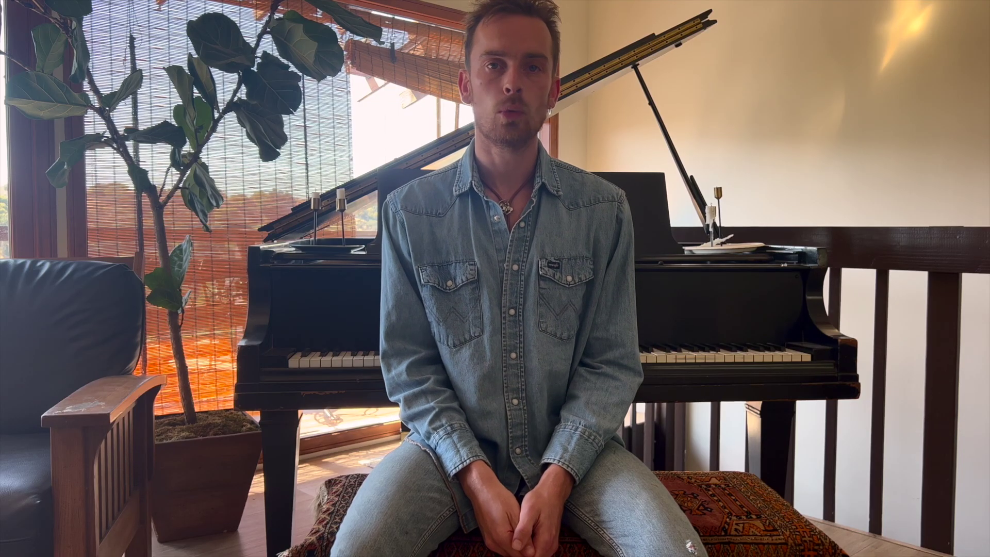